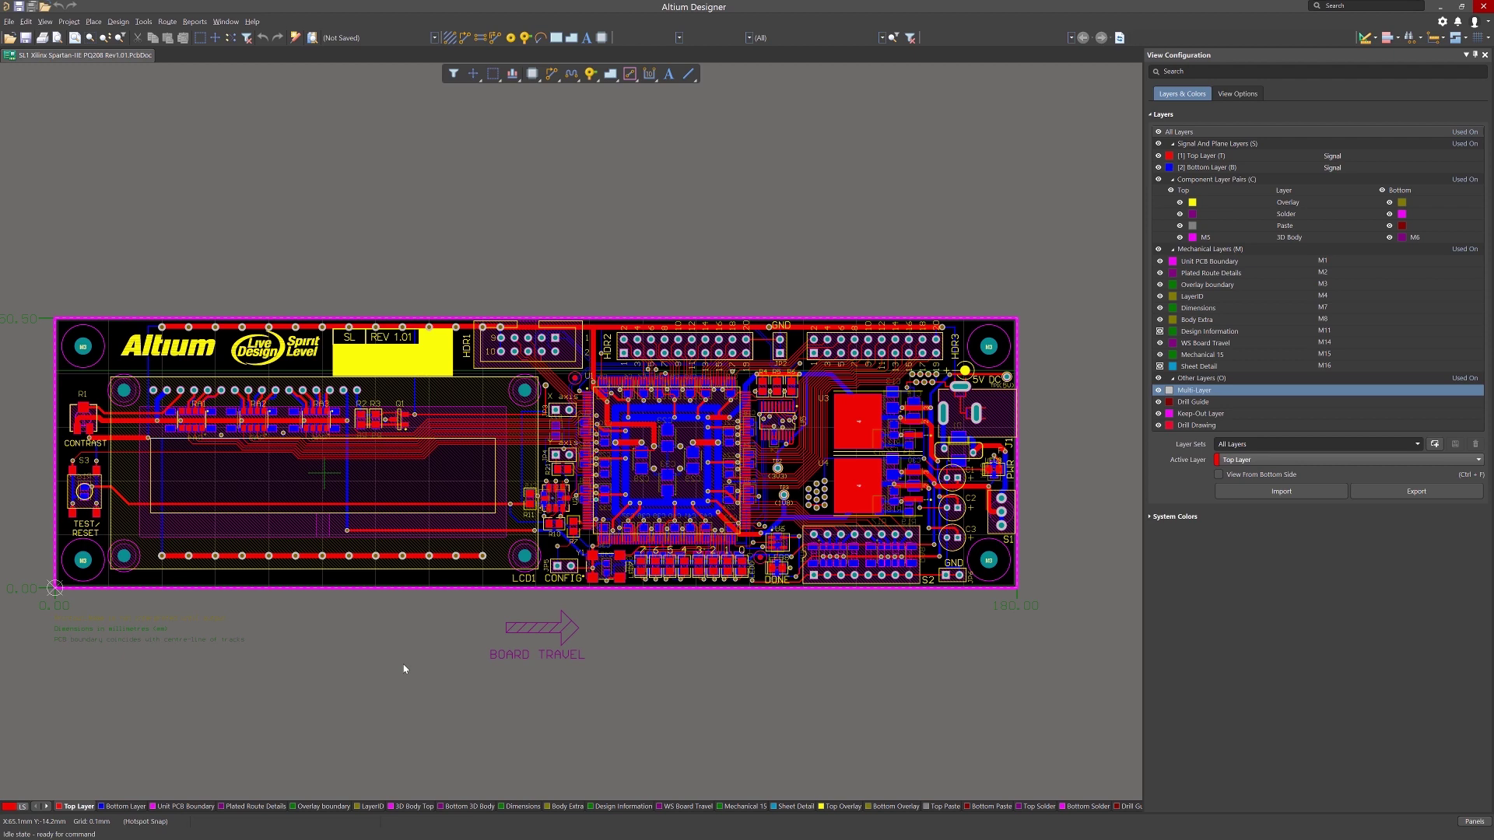
- Zoom in on the SL REV 1.01 label with a zoom window
key("v")
key("a")
left_click(289, 286)
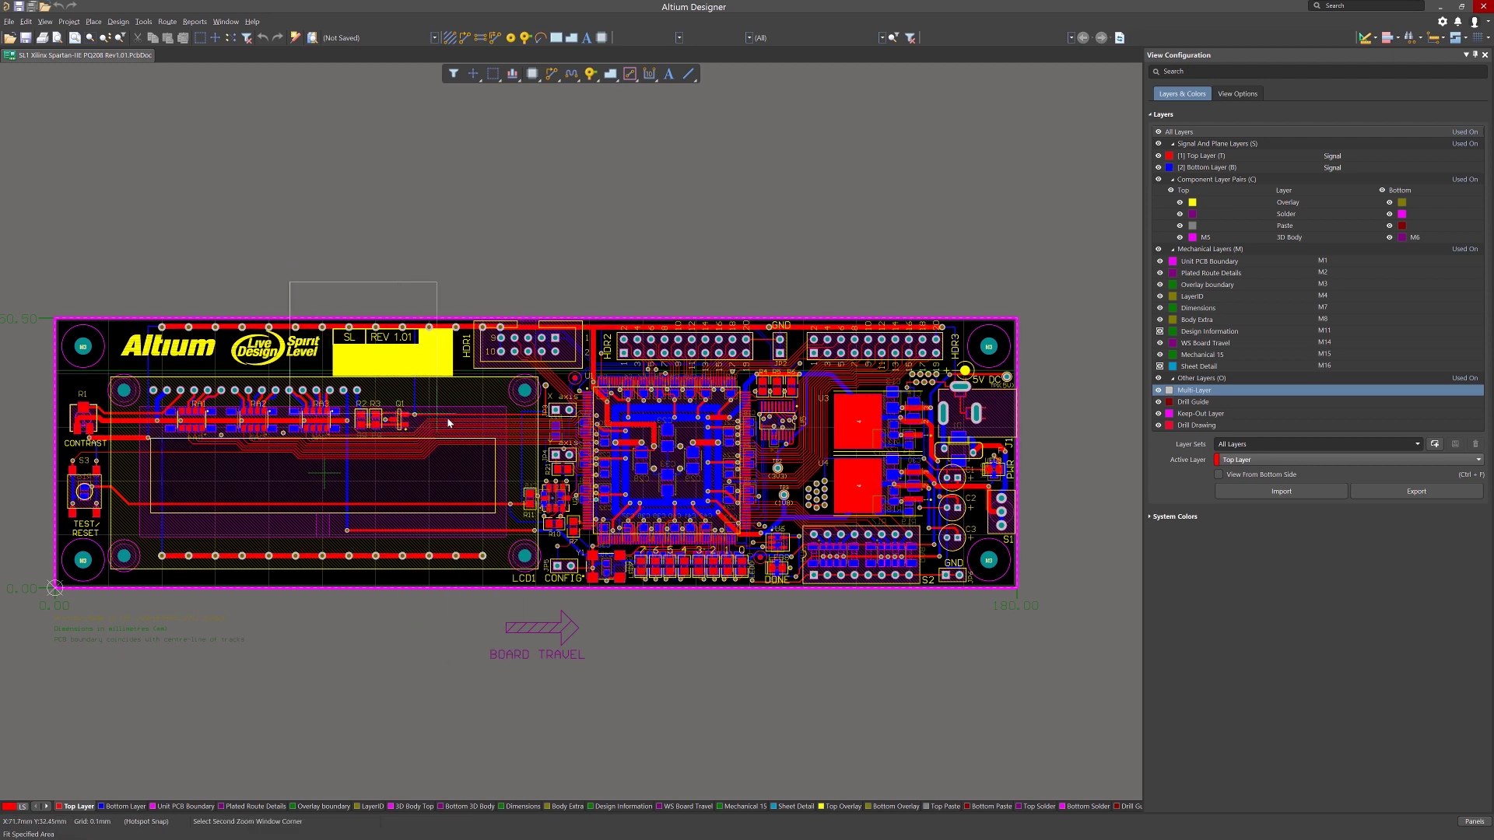
left_click(447, 417)
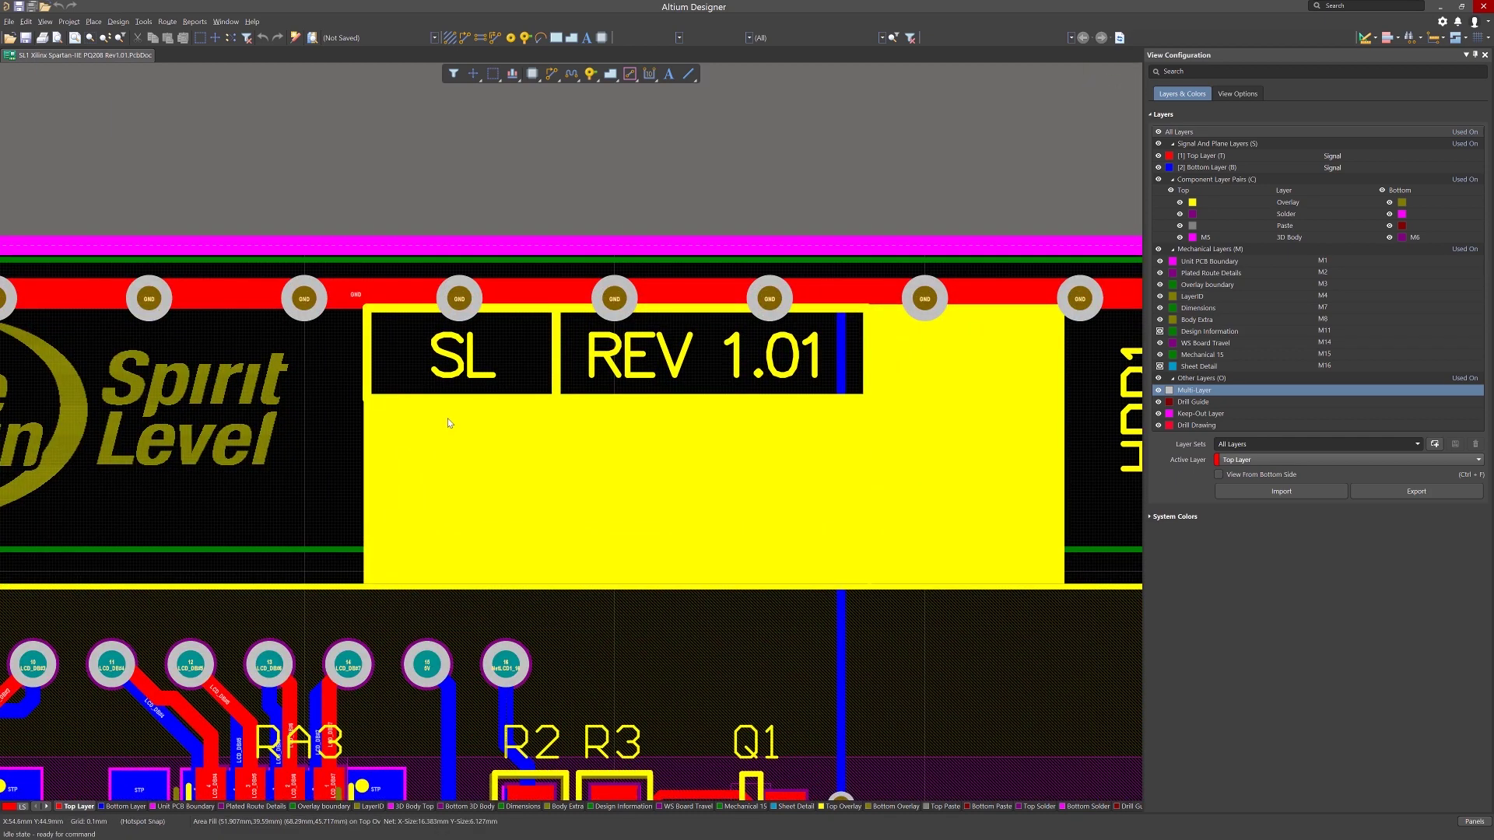
- Zoom out to the whole document, then fit the board to the window
right_click(448, 422)
key("Escape")
key("v")
key("d")
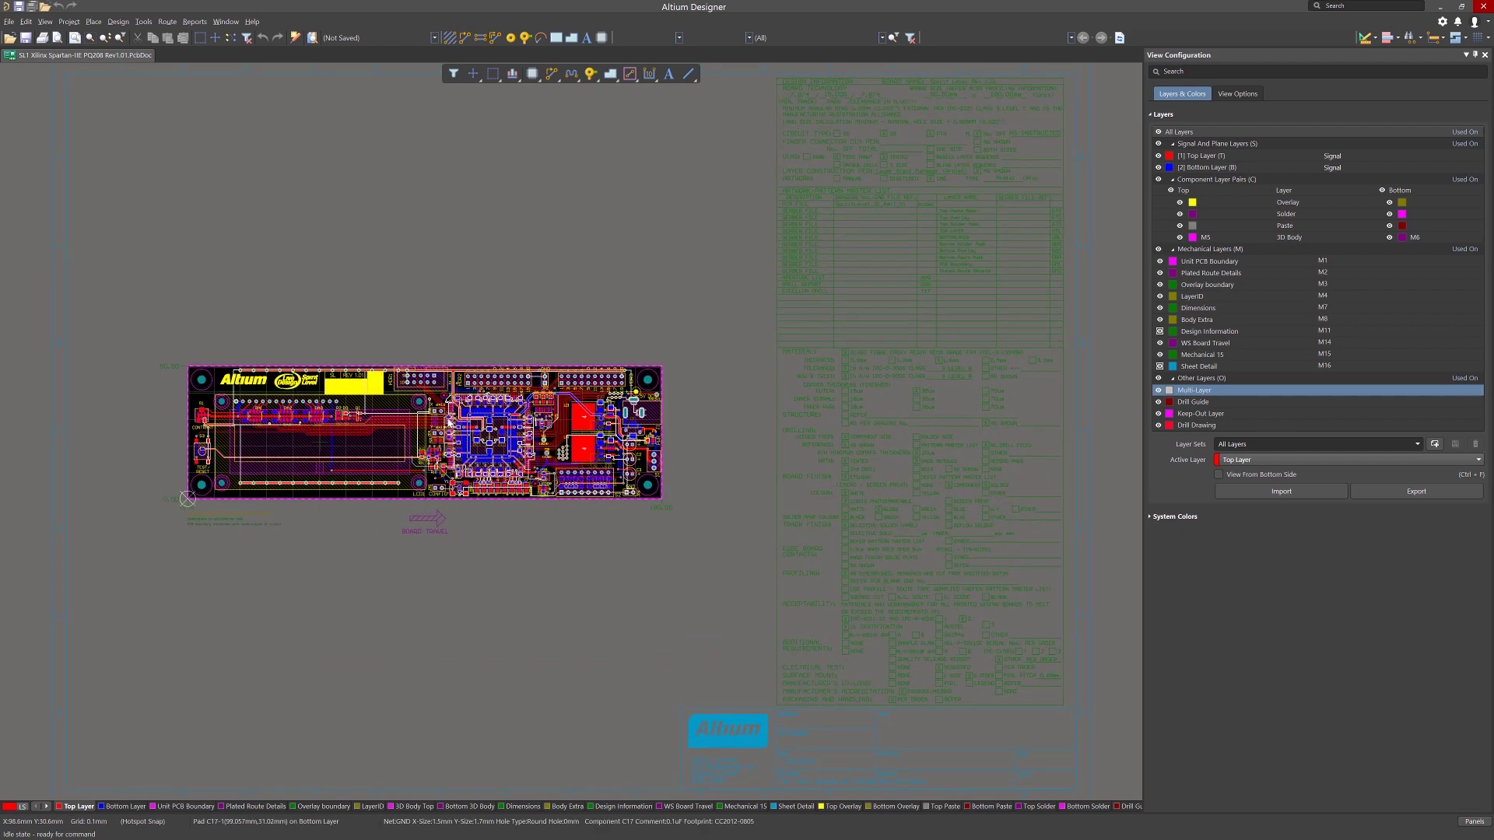
right_click(449, 421)
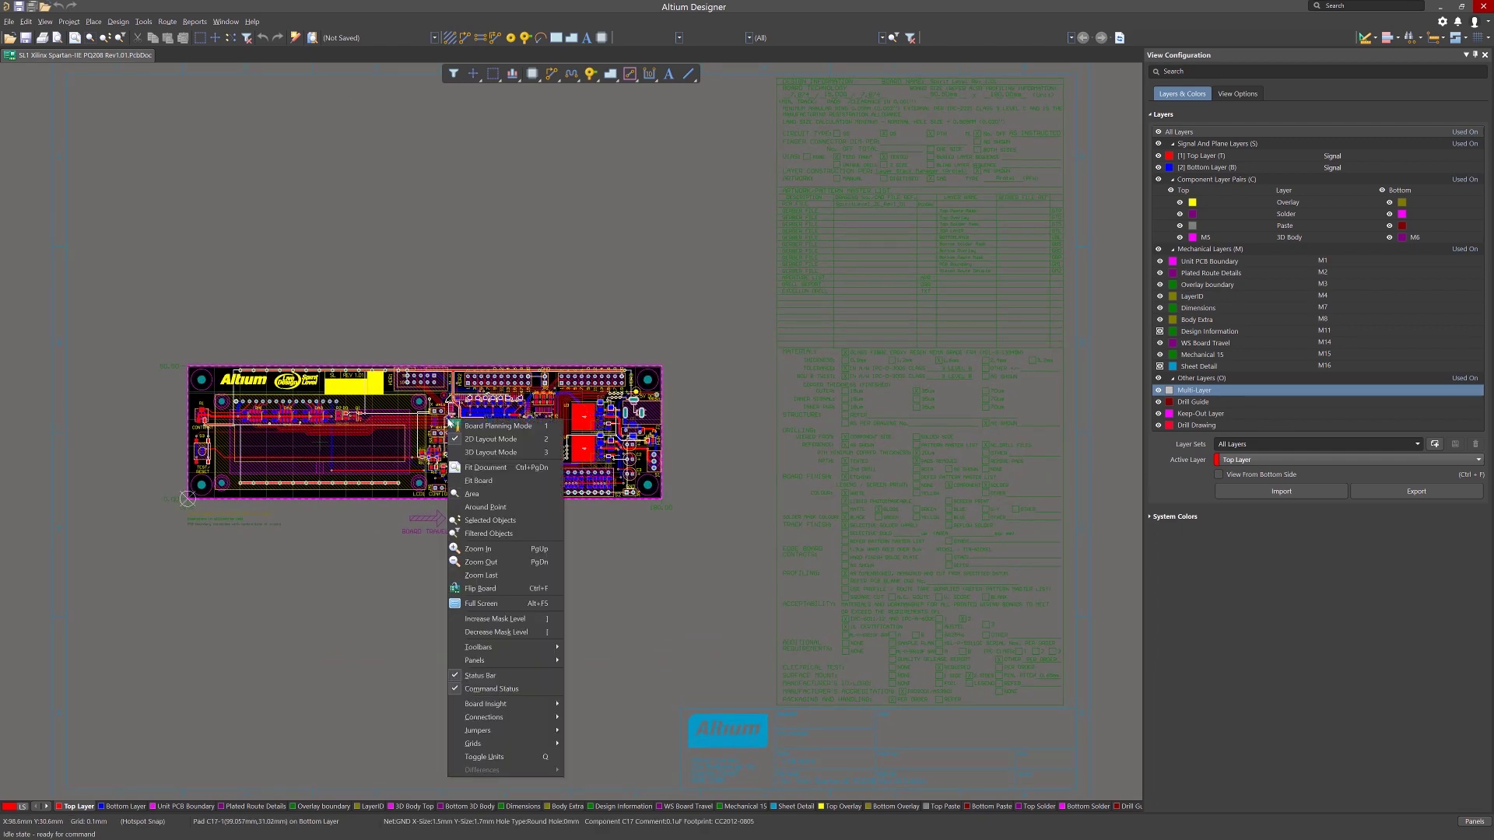
key("f")
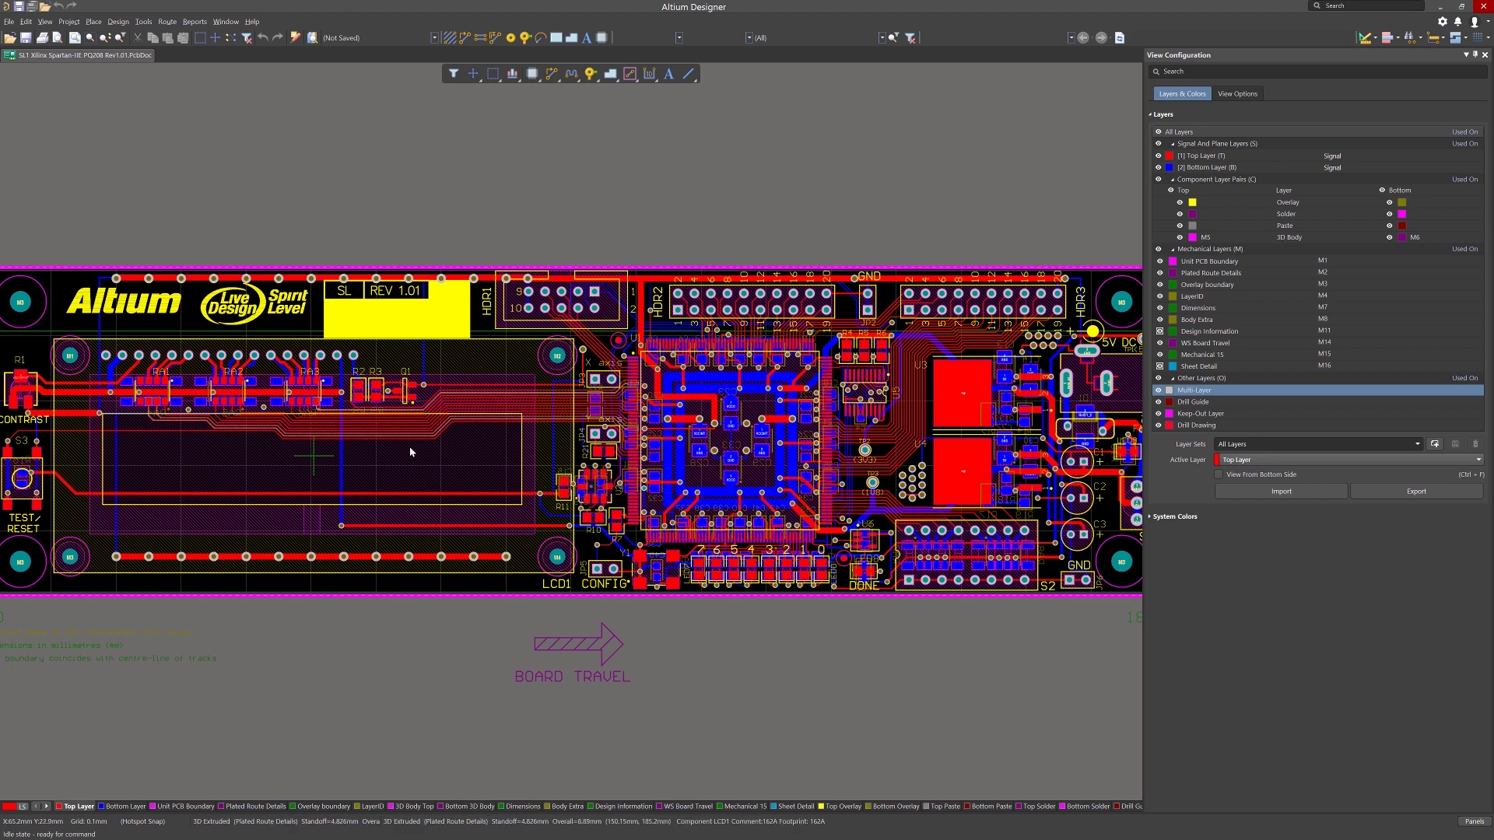
- Open the Shortcut Keys documentation from the Help menu and scroll through it
left_click(252, 22)
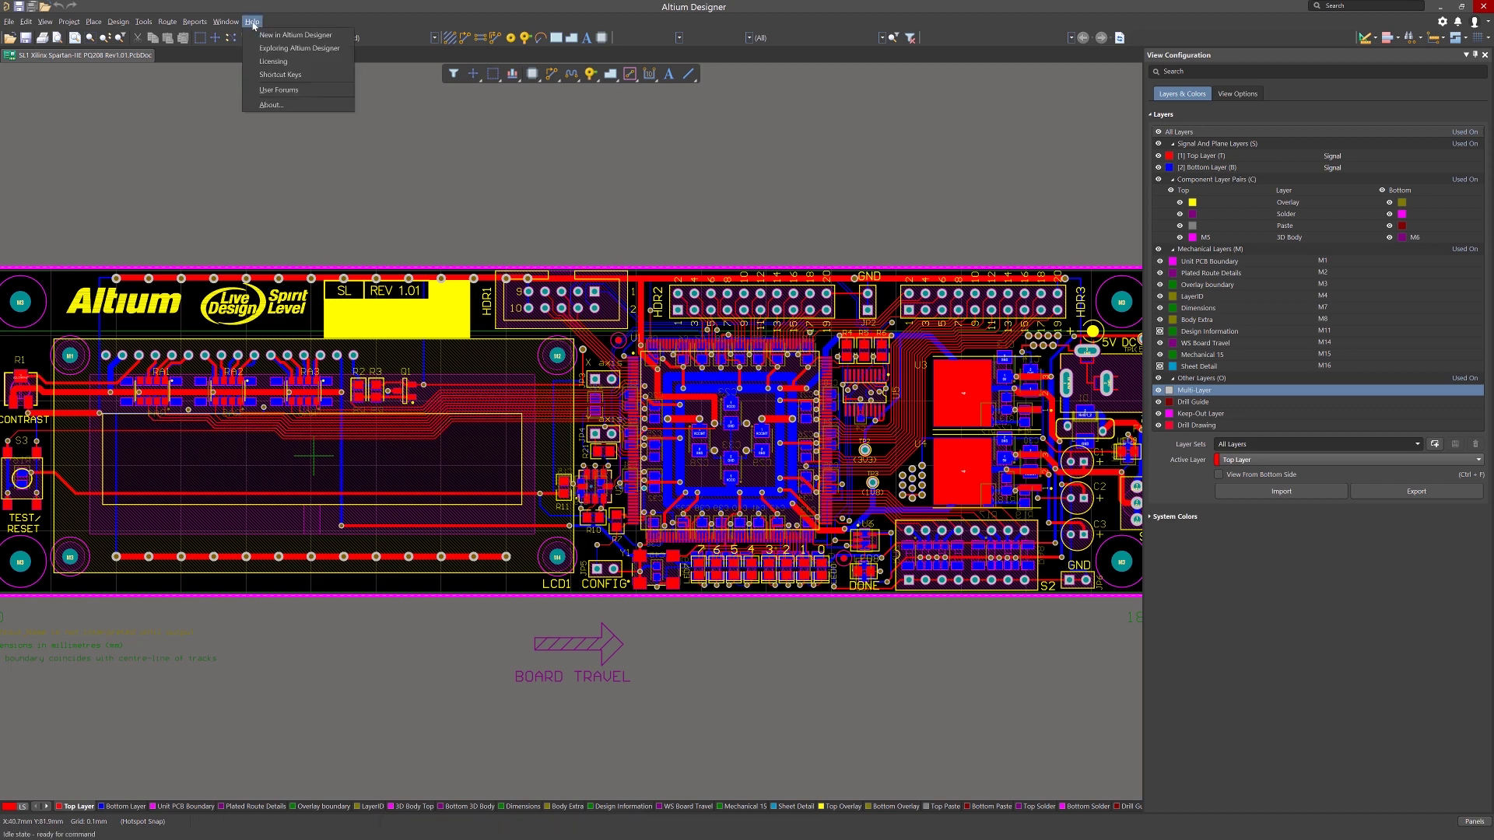
left_click(288, 77)
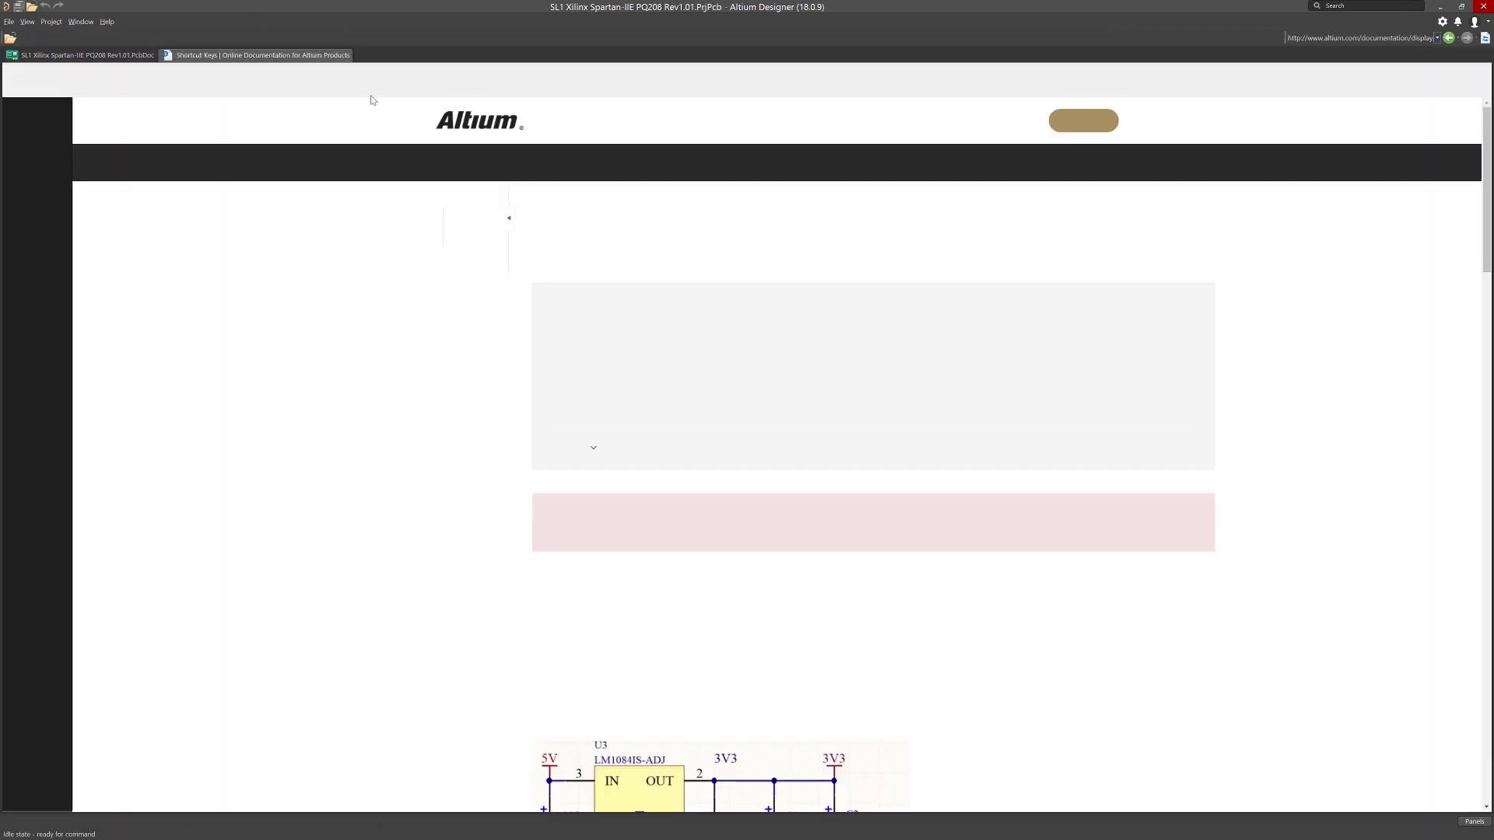
scroll(748, 528, "down", 1)
scroll(747, 528, "down", 20)
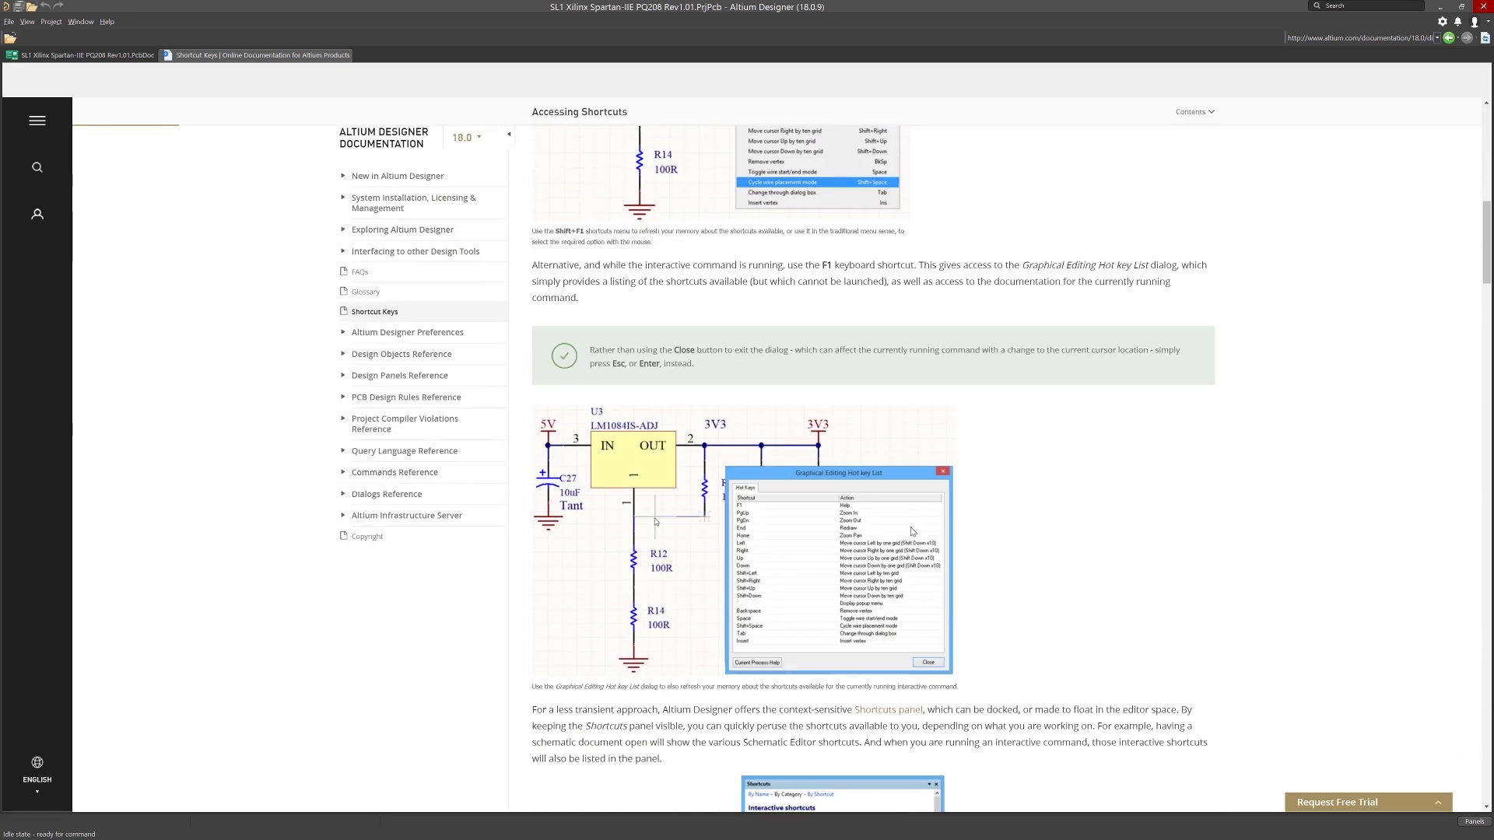
scroll(784, 528, "down", 15)
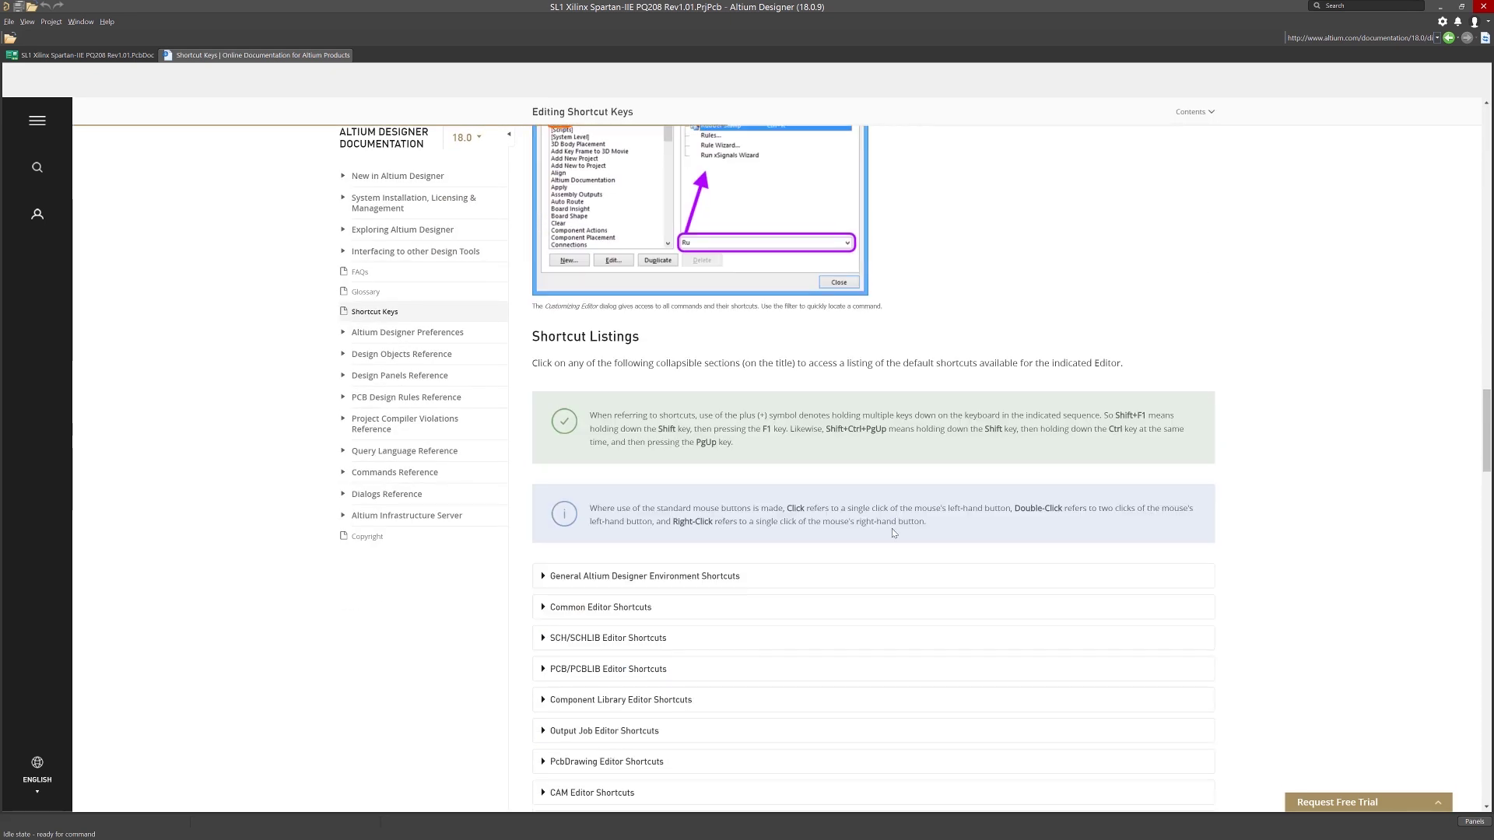
- Expand the PCB/PCBLIB Editor Shortcuts list, then go back to the PcbDoc tab
left_click(624, 377)
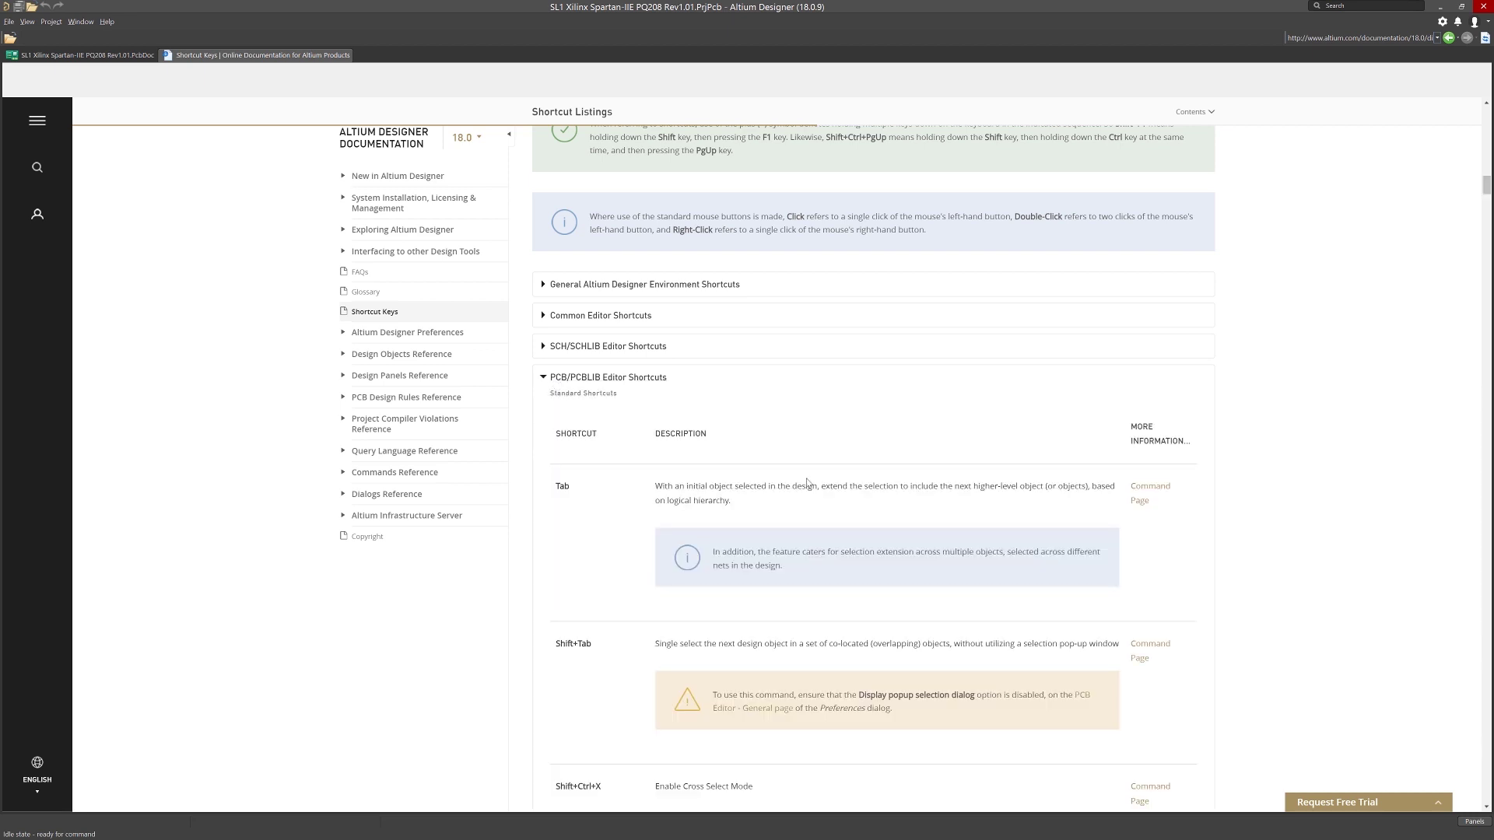
scroll(641, 537, "down", 4)
scroll(640, 537, "down", 8)
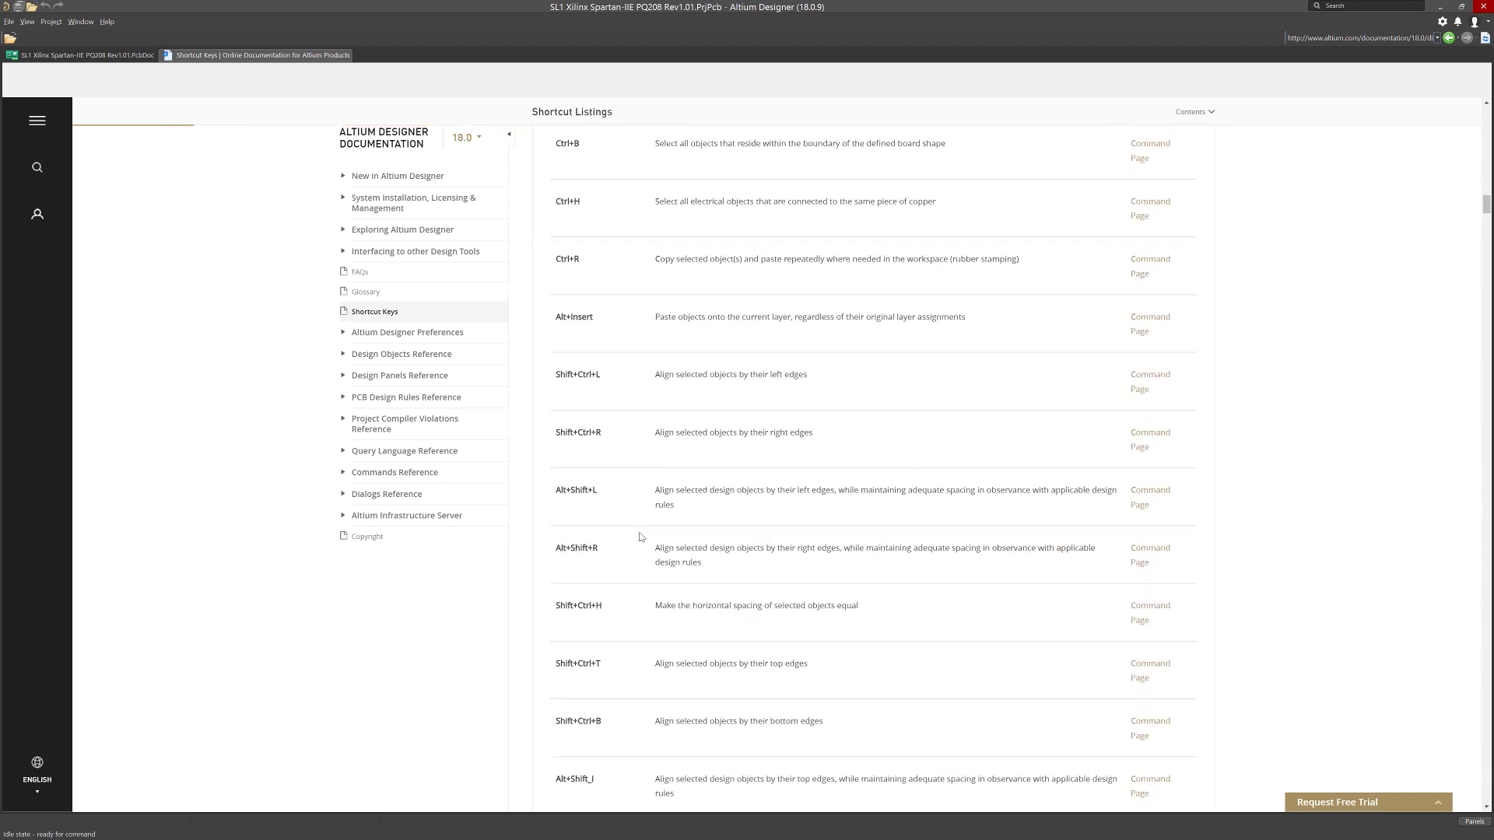
left_click(115, 55)
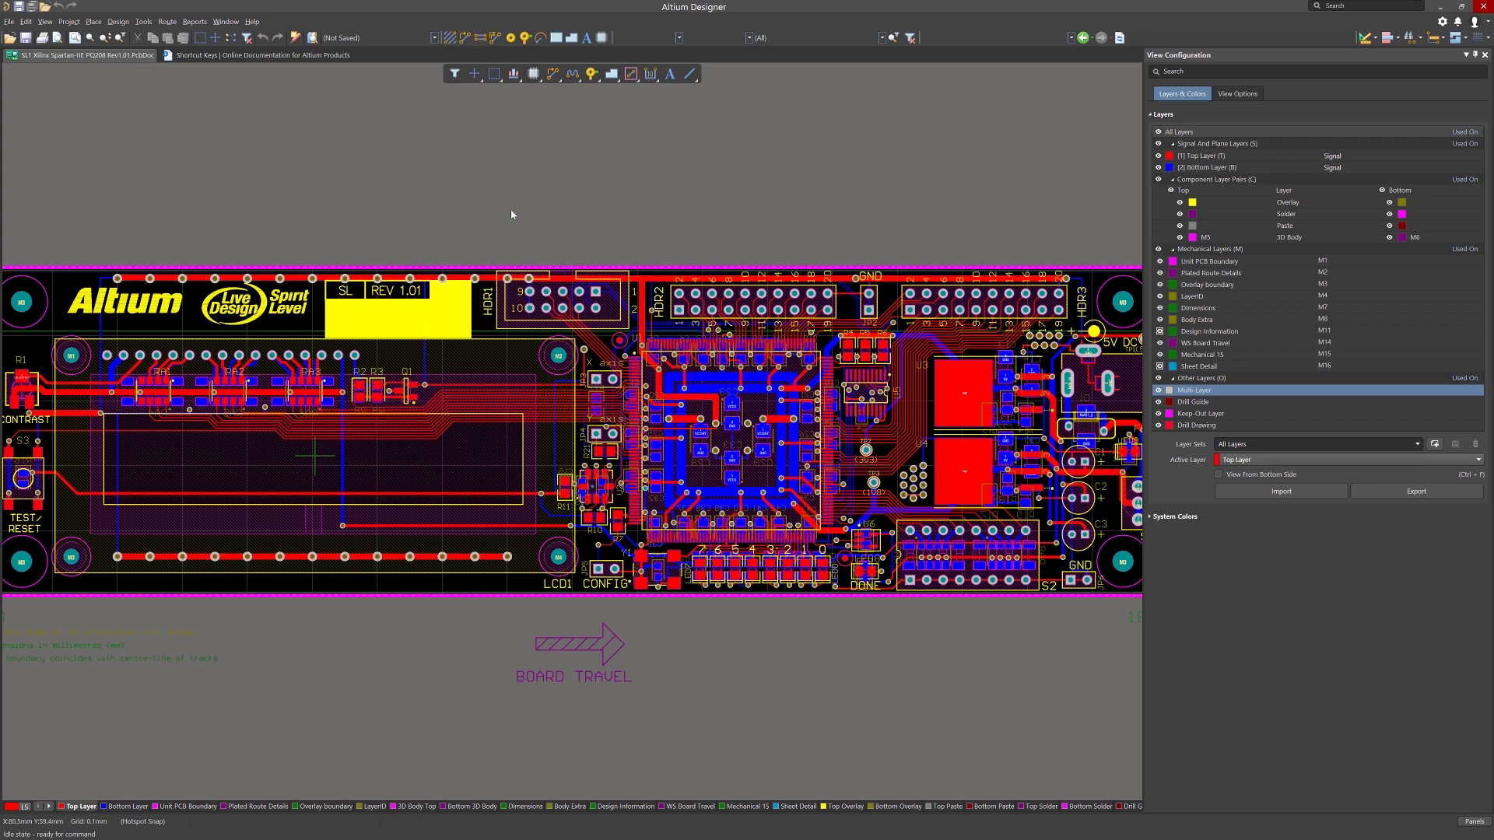
- Pan and scroll across the Spartan-IIE board, then zoom out to show it entirely
right_click_drag(510, 214, 585, 196)
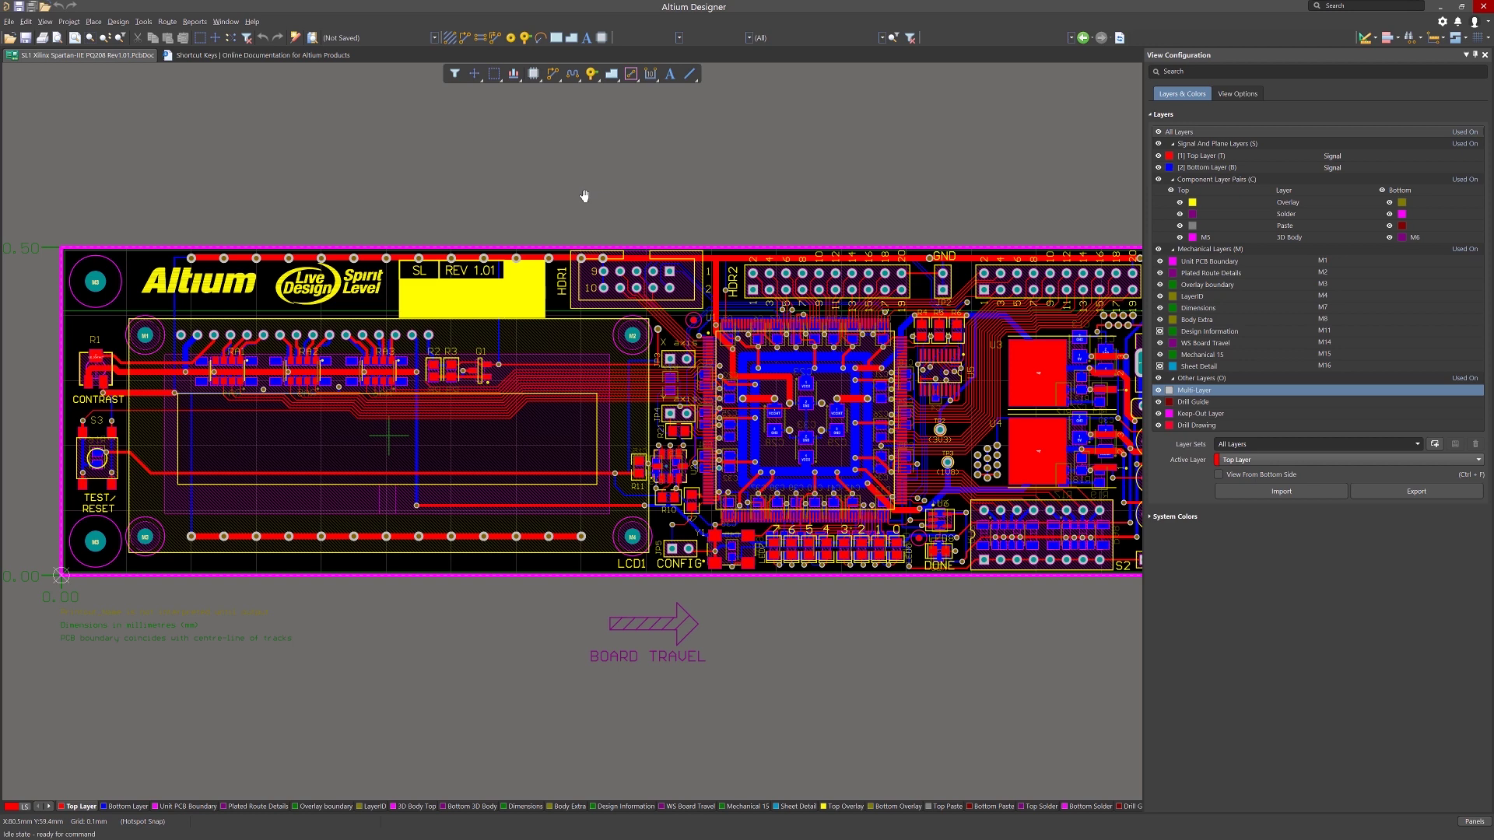
scroll(585, 191, "up", 3)
scroll(586, 191, "down", 4)
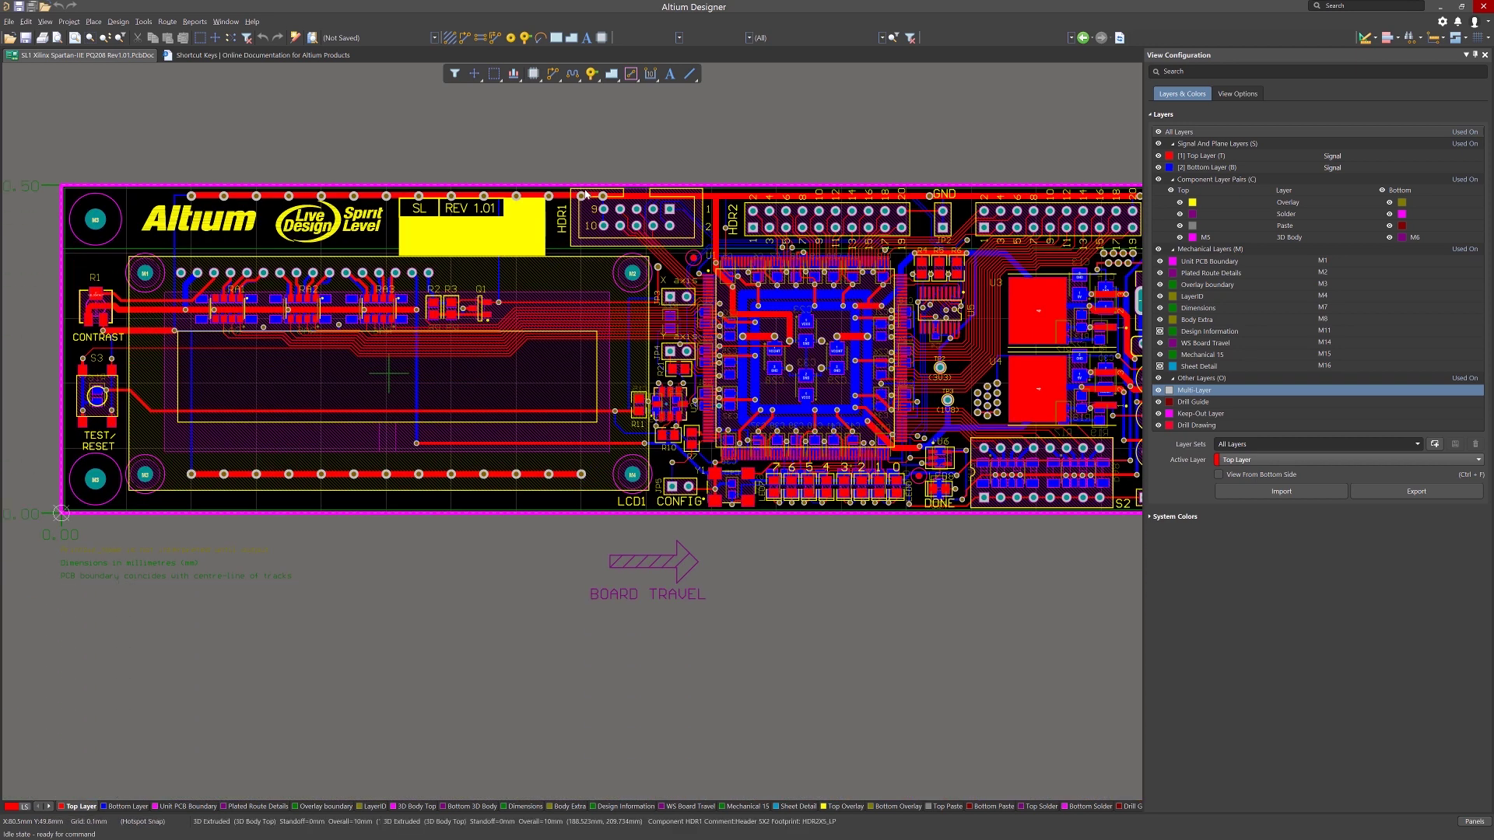
scroll(585, 191, "left", 4, "shift")
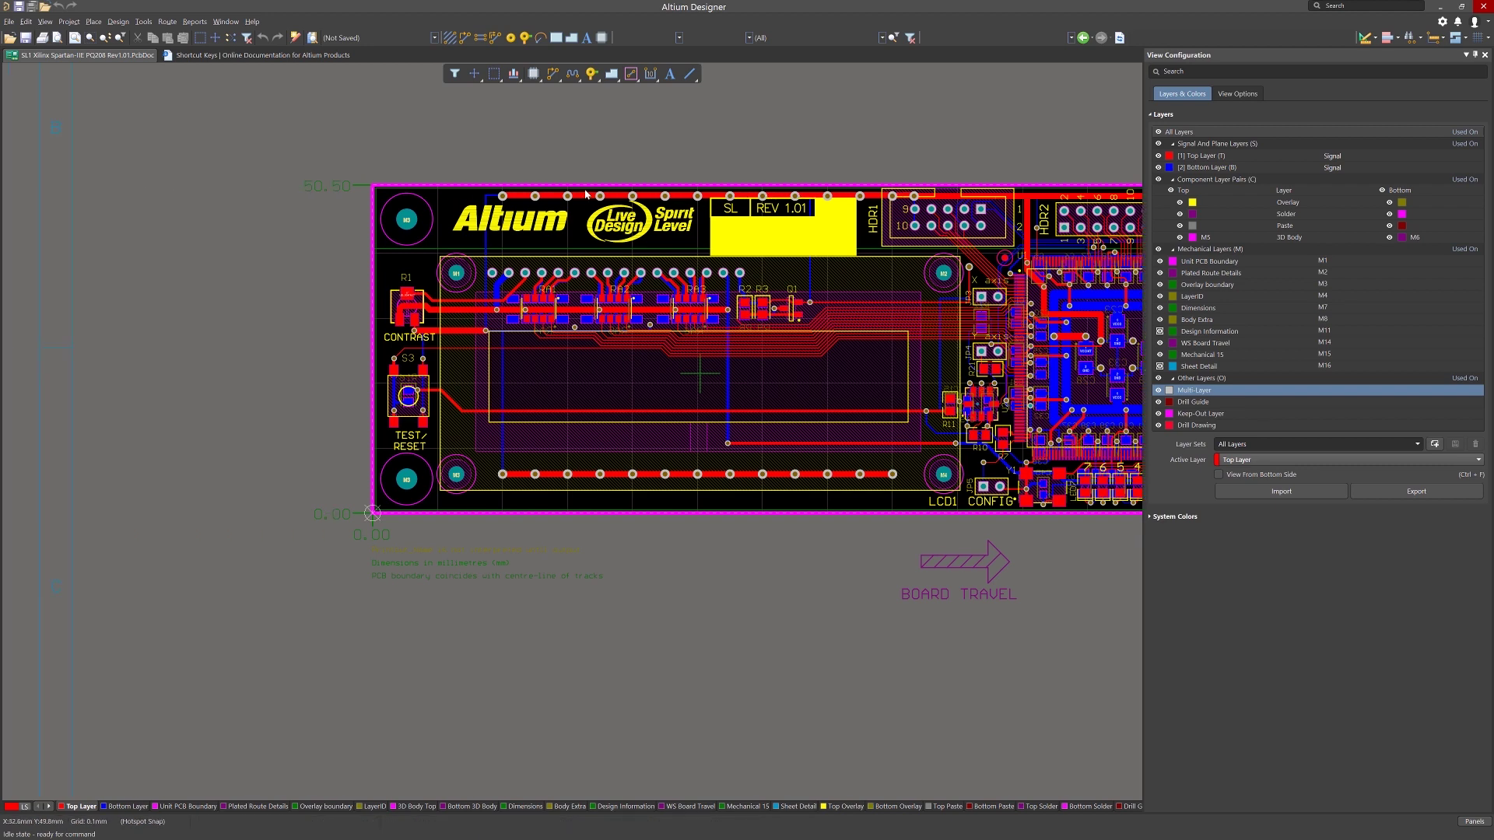
scroll(585, 191, "right", 4, "shift")
scroll(586, 193, "right", 3, "shift")
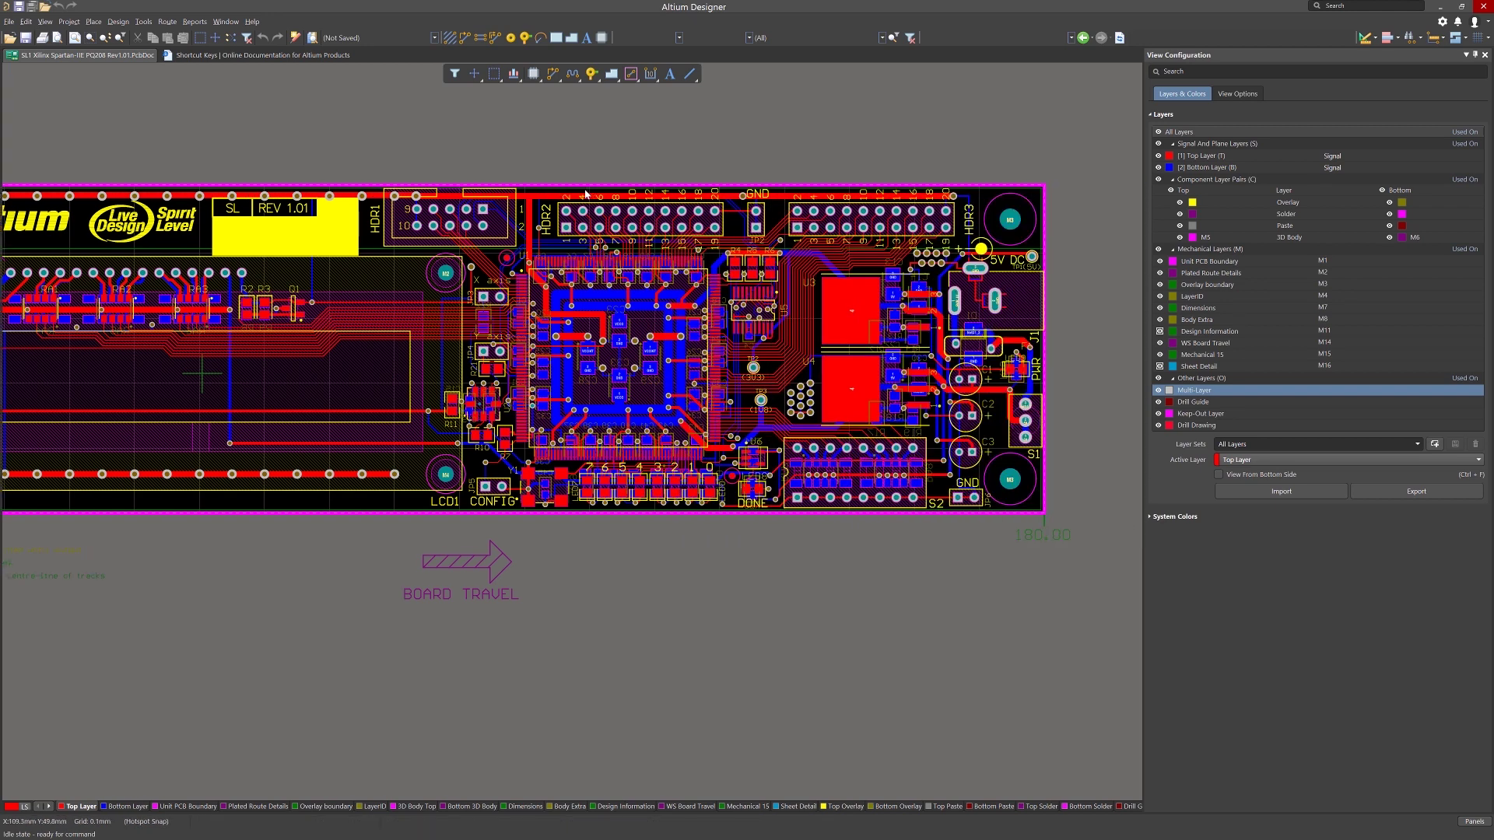
scroll(585, 193, "down", 2, "ctrl")
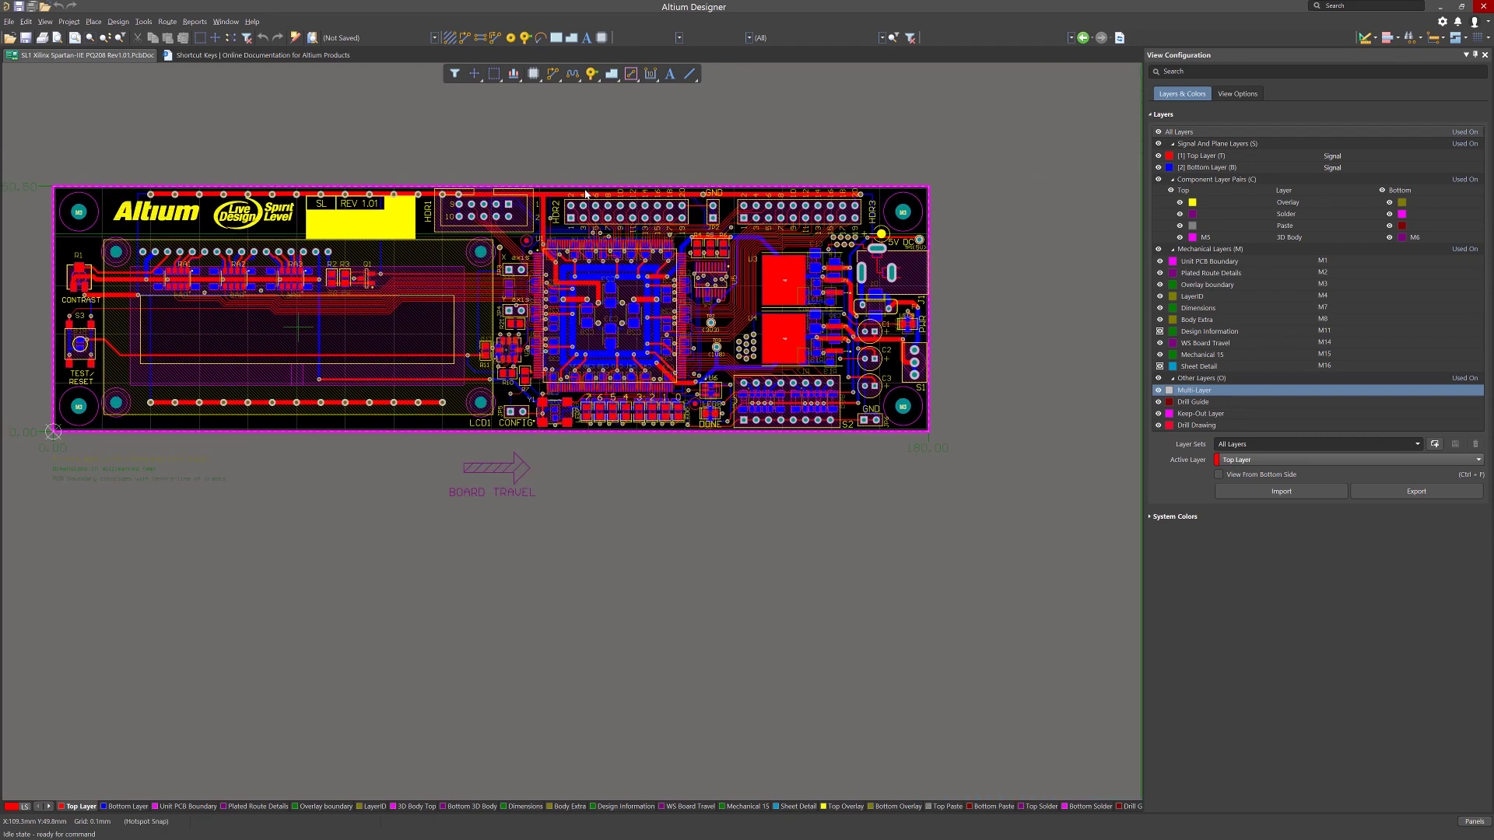
left_click(48, 22)
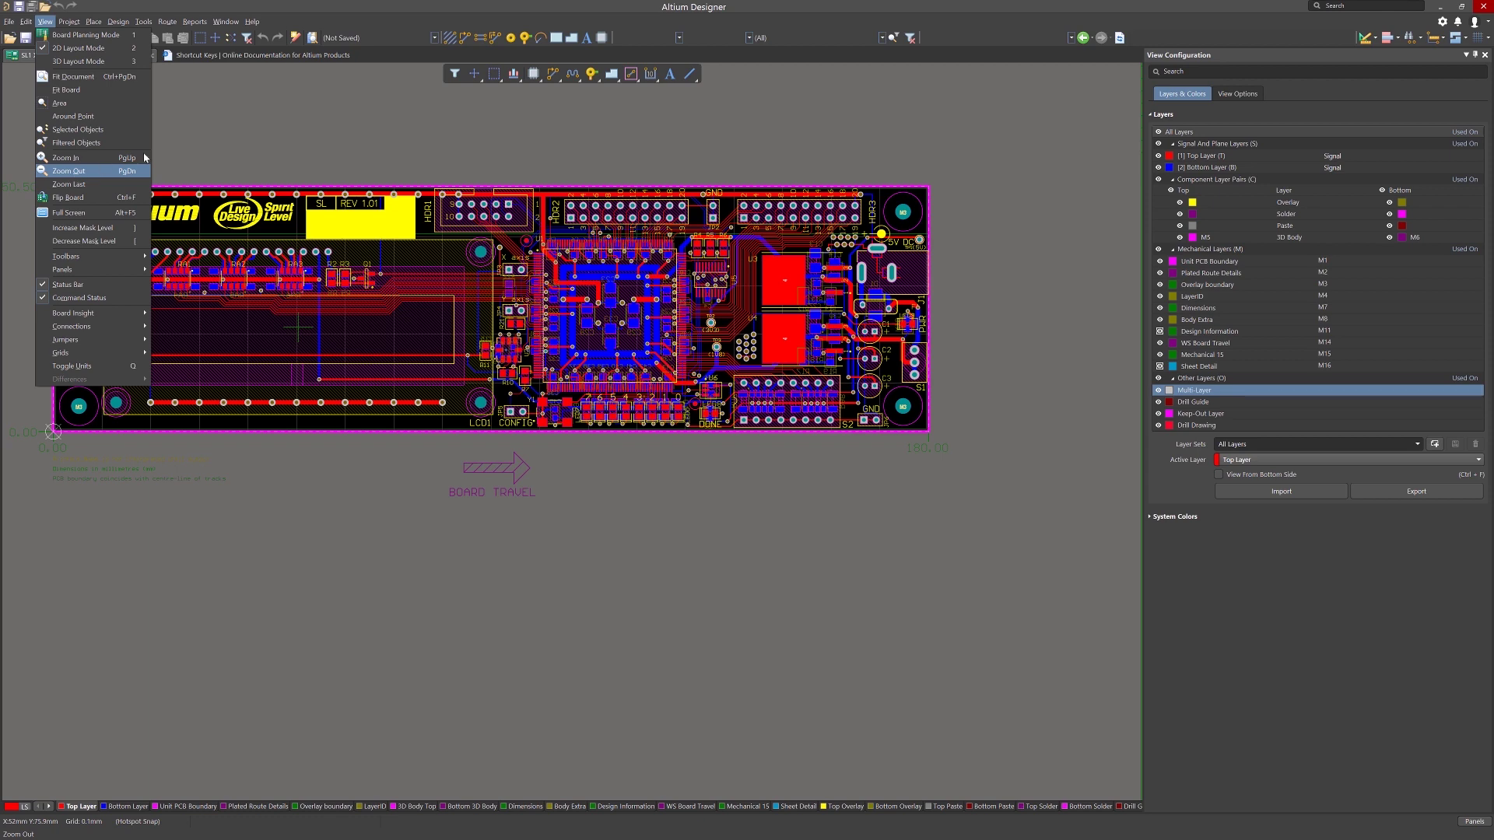
left_click(226, 147)
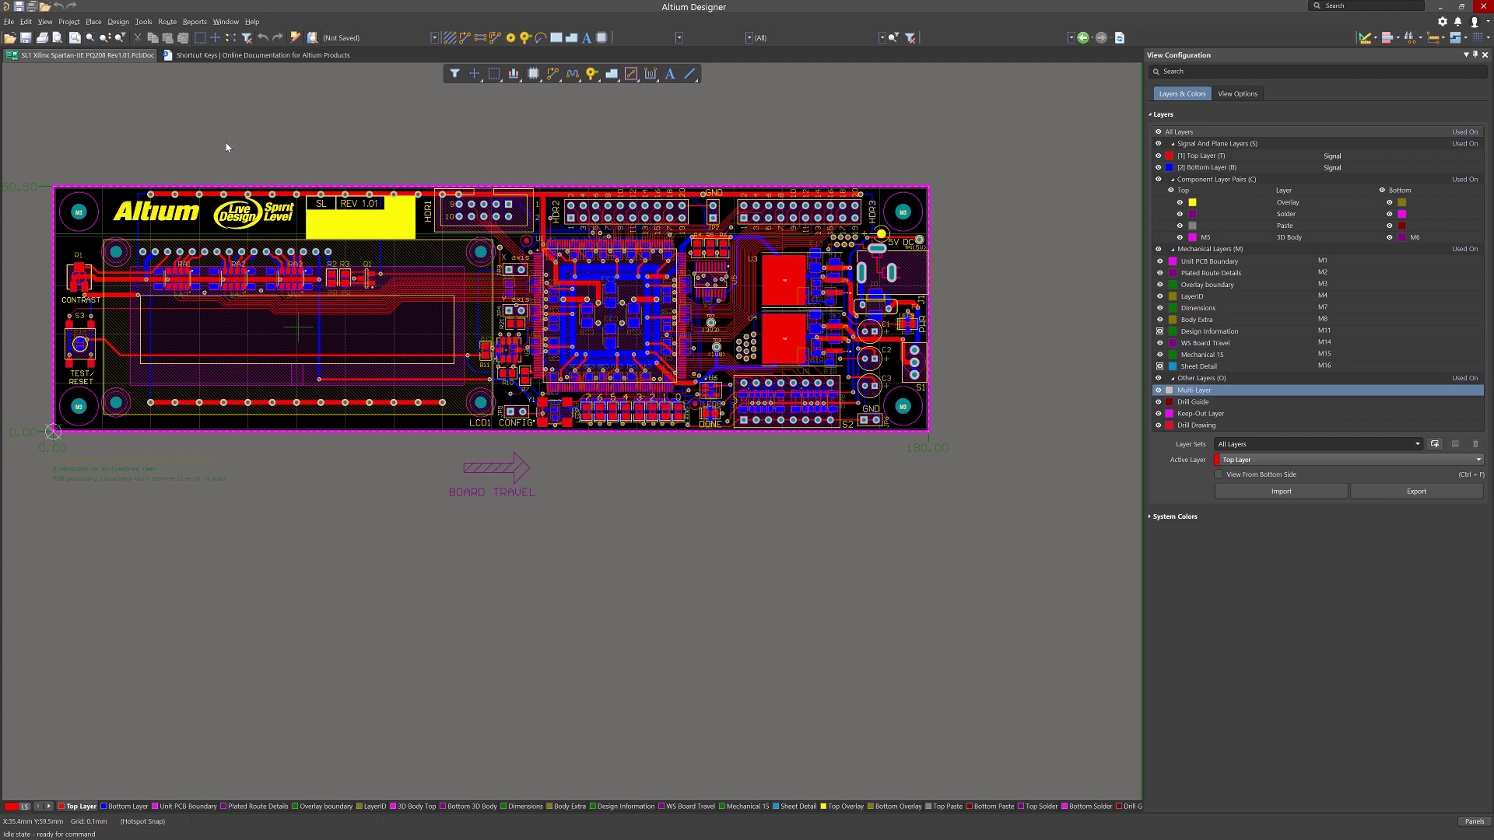
- Use Jump to Component (J, C) to move the view to C3
key("j")
key("c")
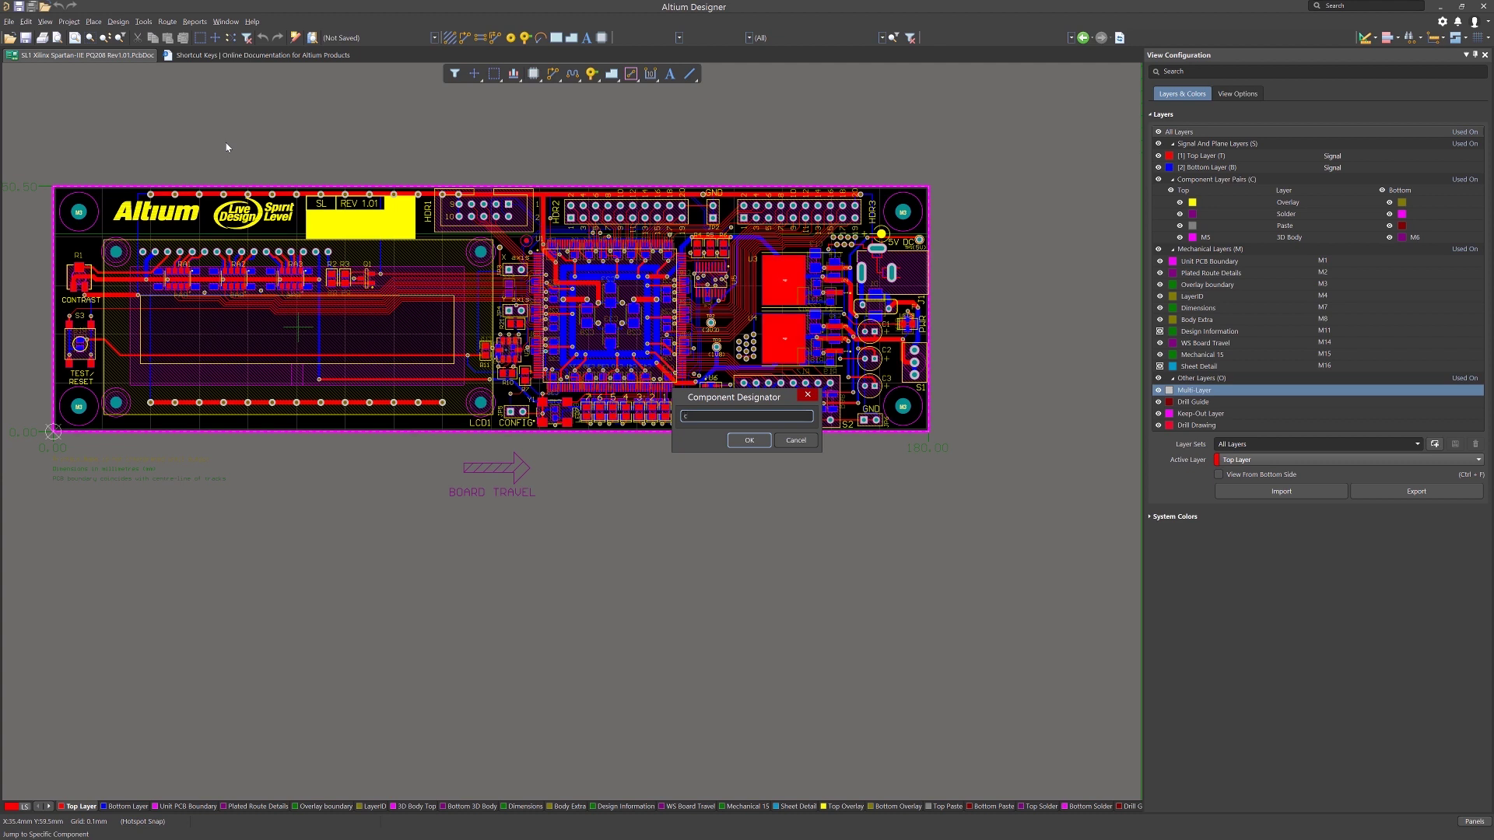
key("Return")
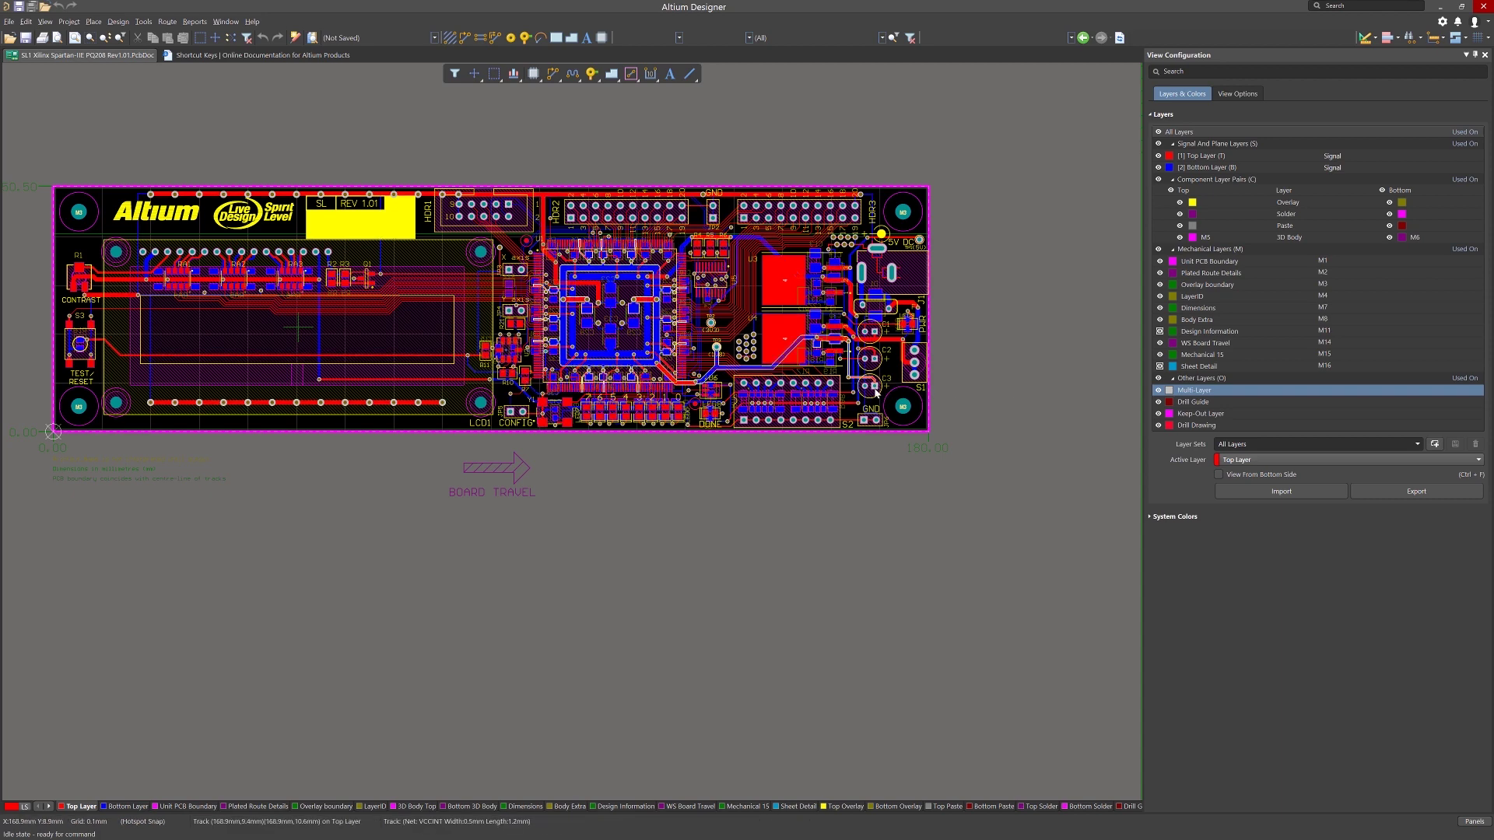
- Fit the board to the window and zoom in near S2
key("v")
key("f")
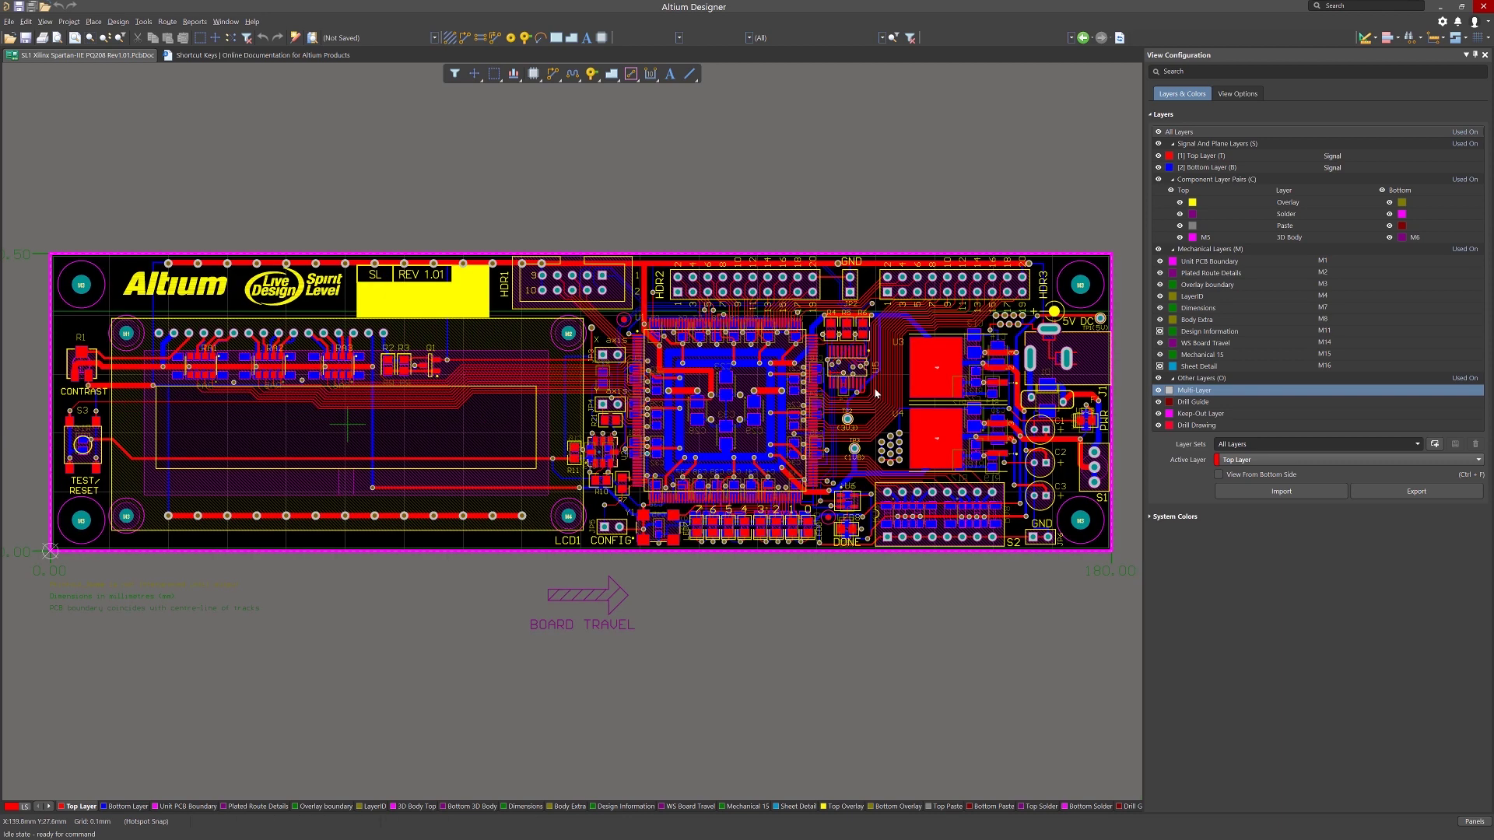
scroll(999, 509, "up", 3, "ctrl")
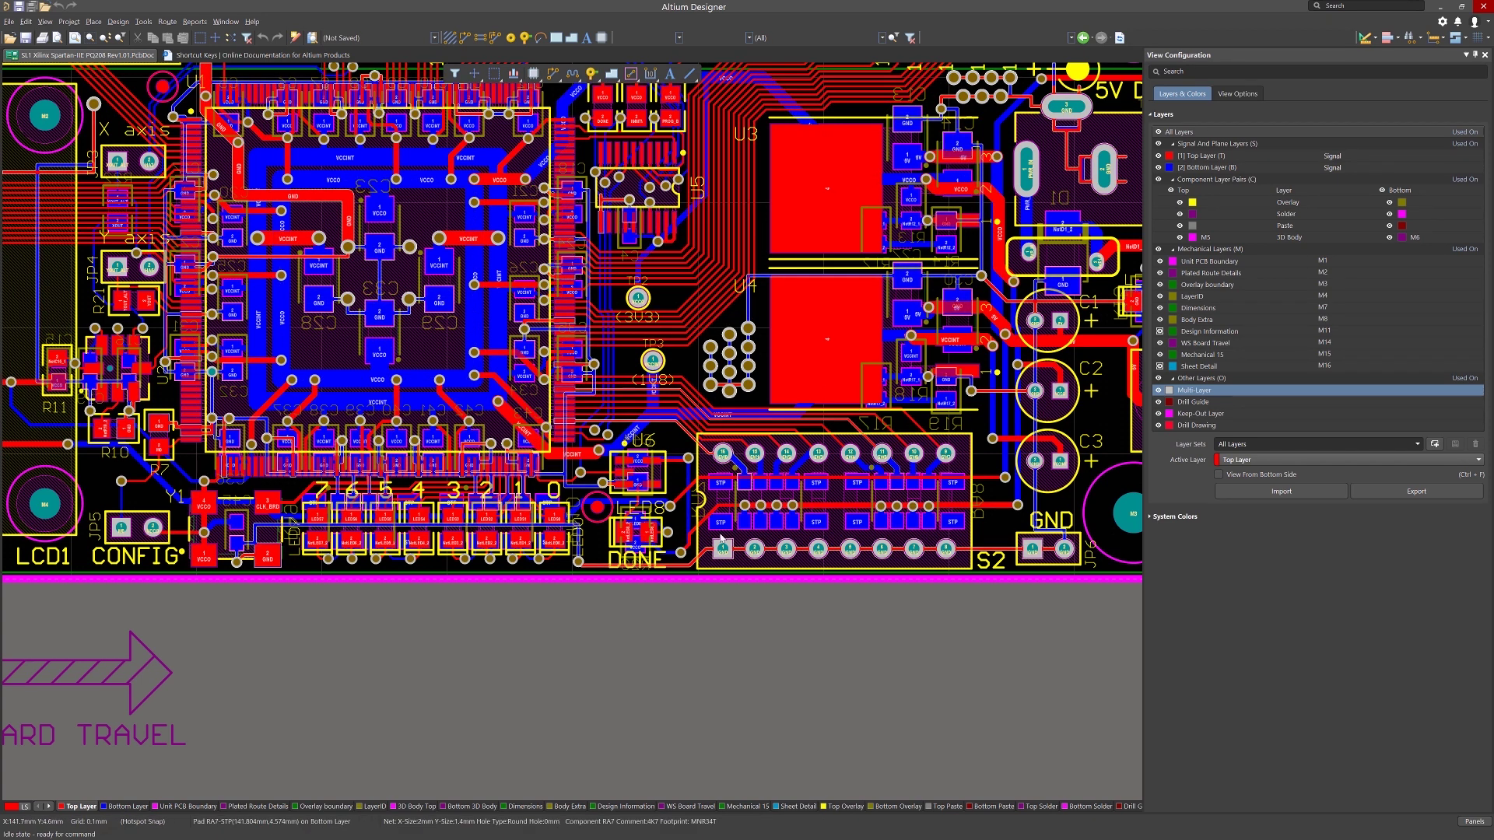
- Select a VCCO track, extend the selection to the whole VCCO net, then deselect
left_click(1002, 507)
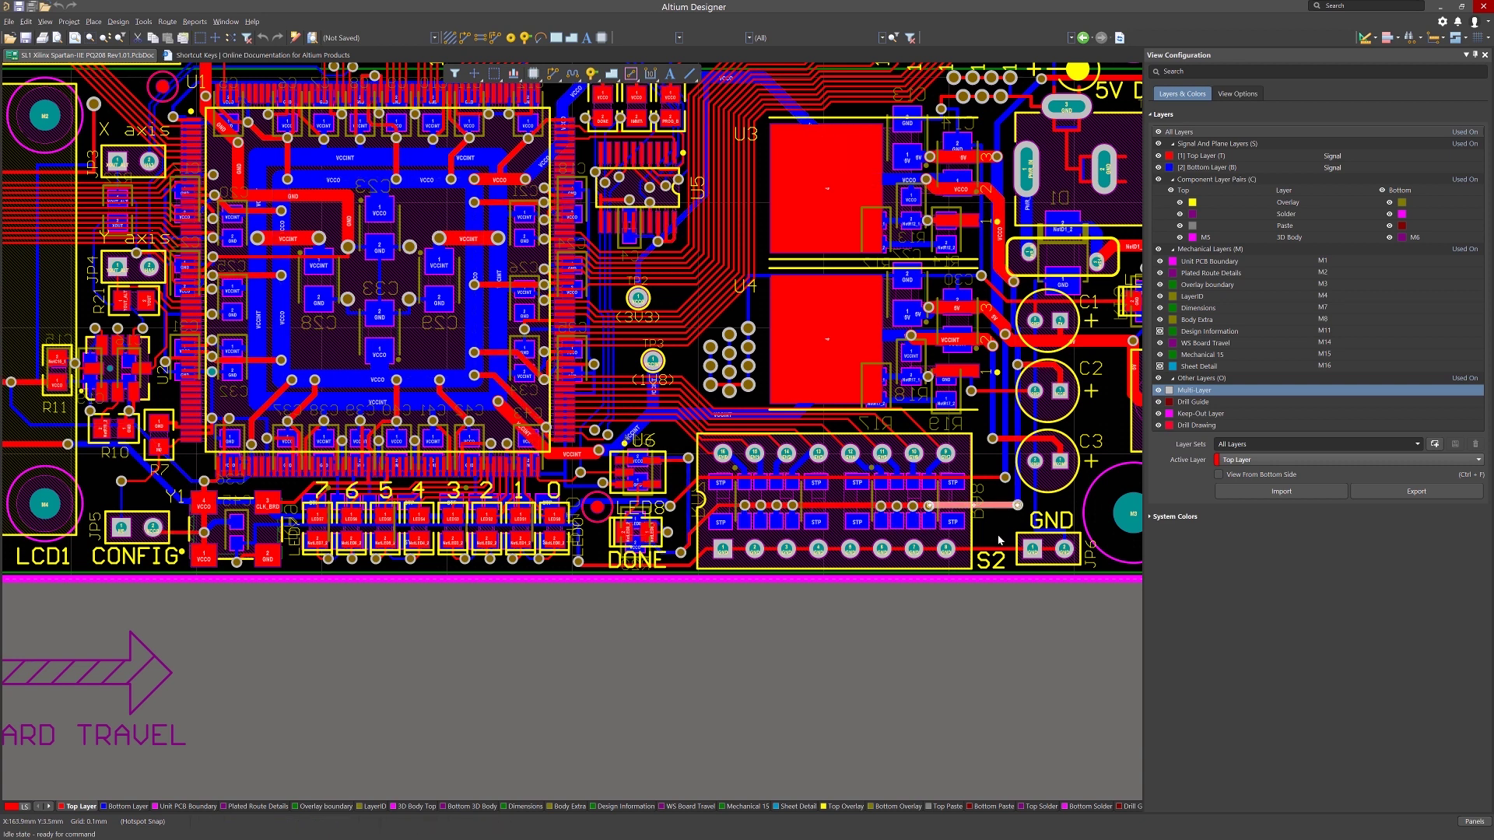
key("Tab")
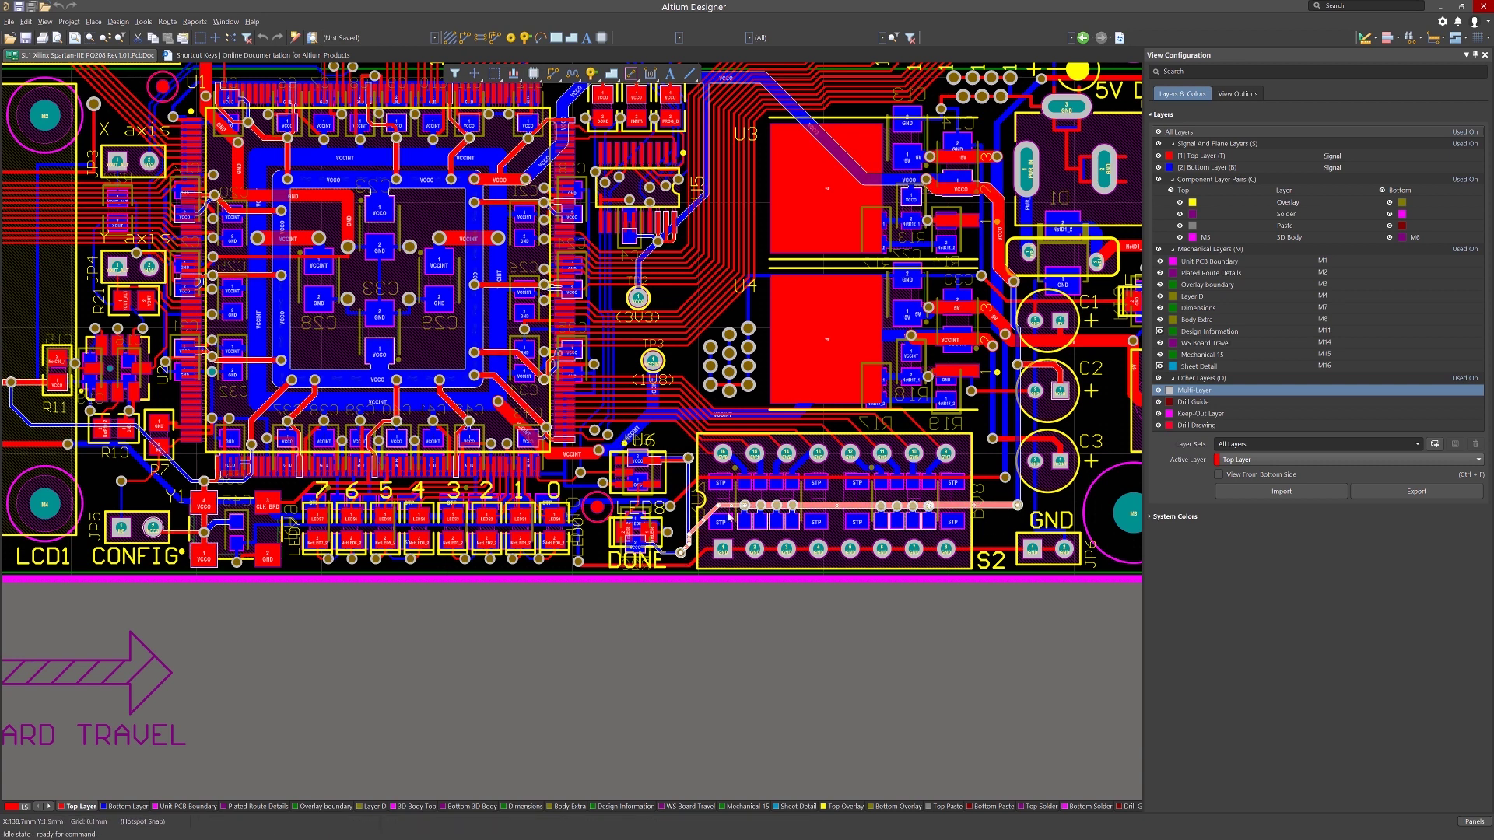
key("Tab")
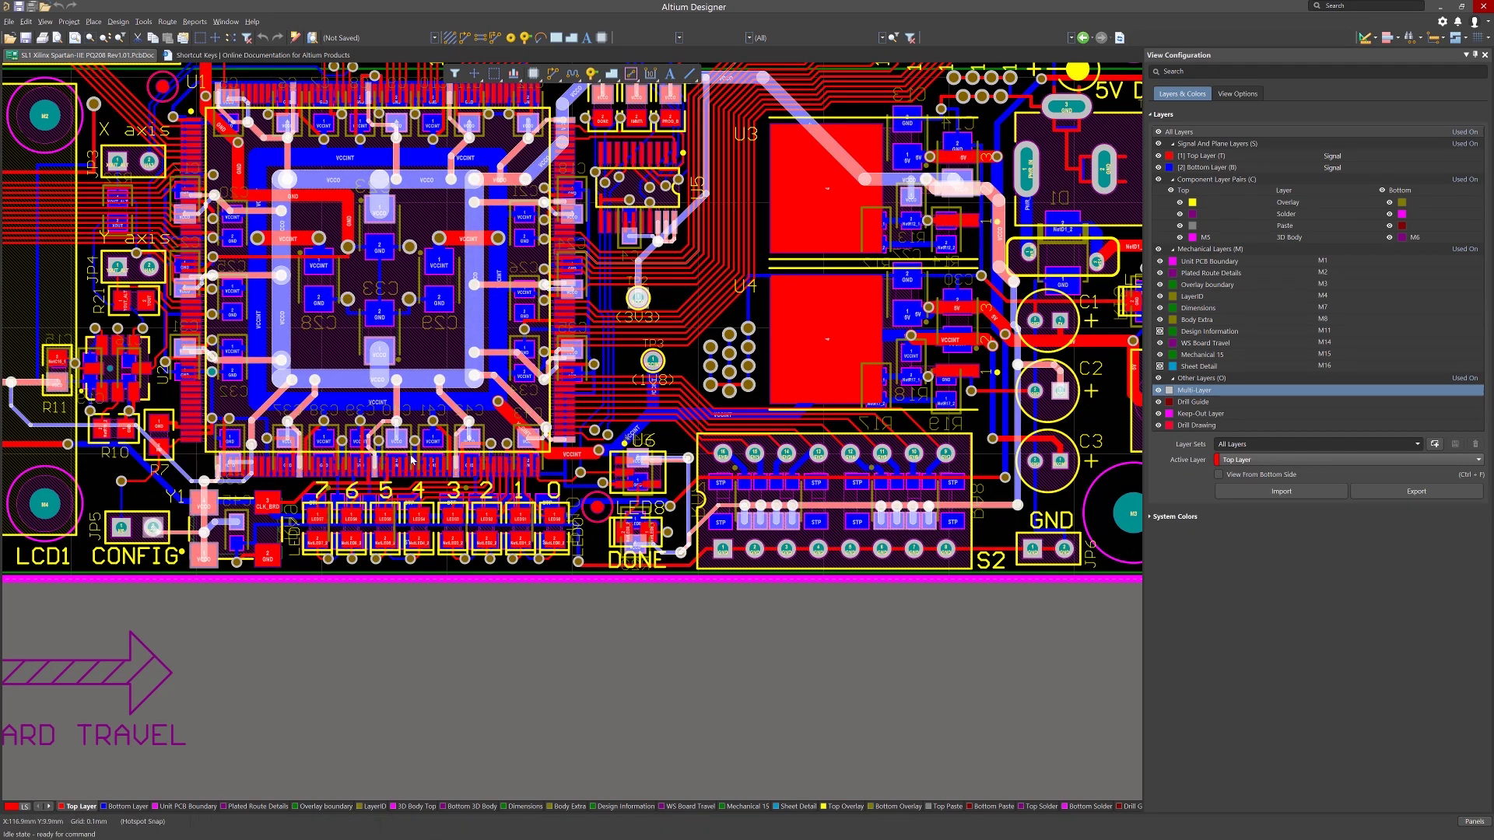
left_click(1004, 521)
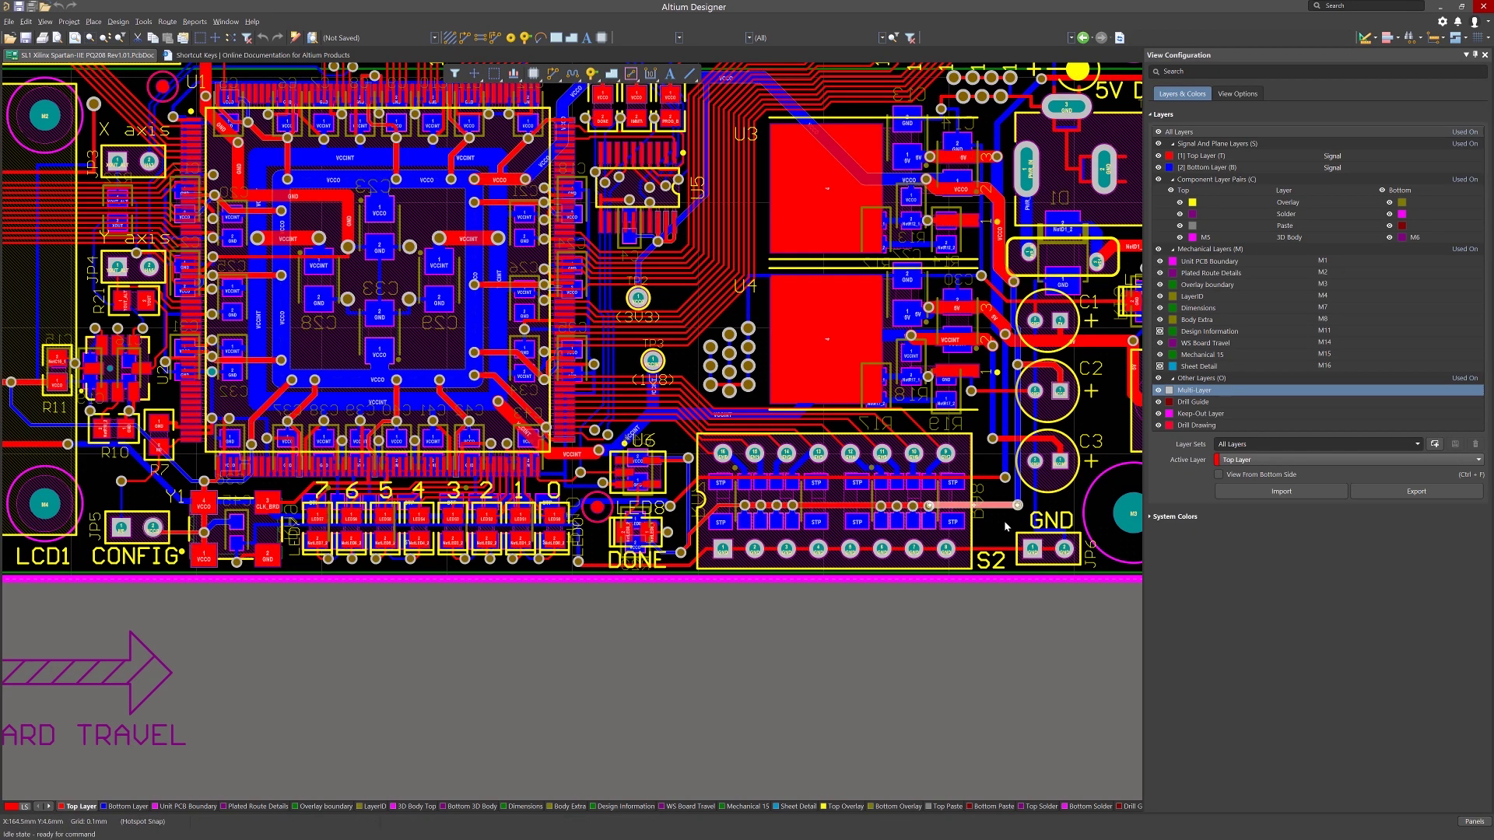
left_click(1004, 521)
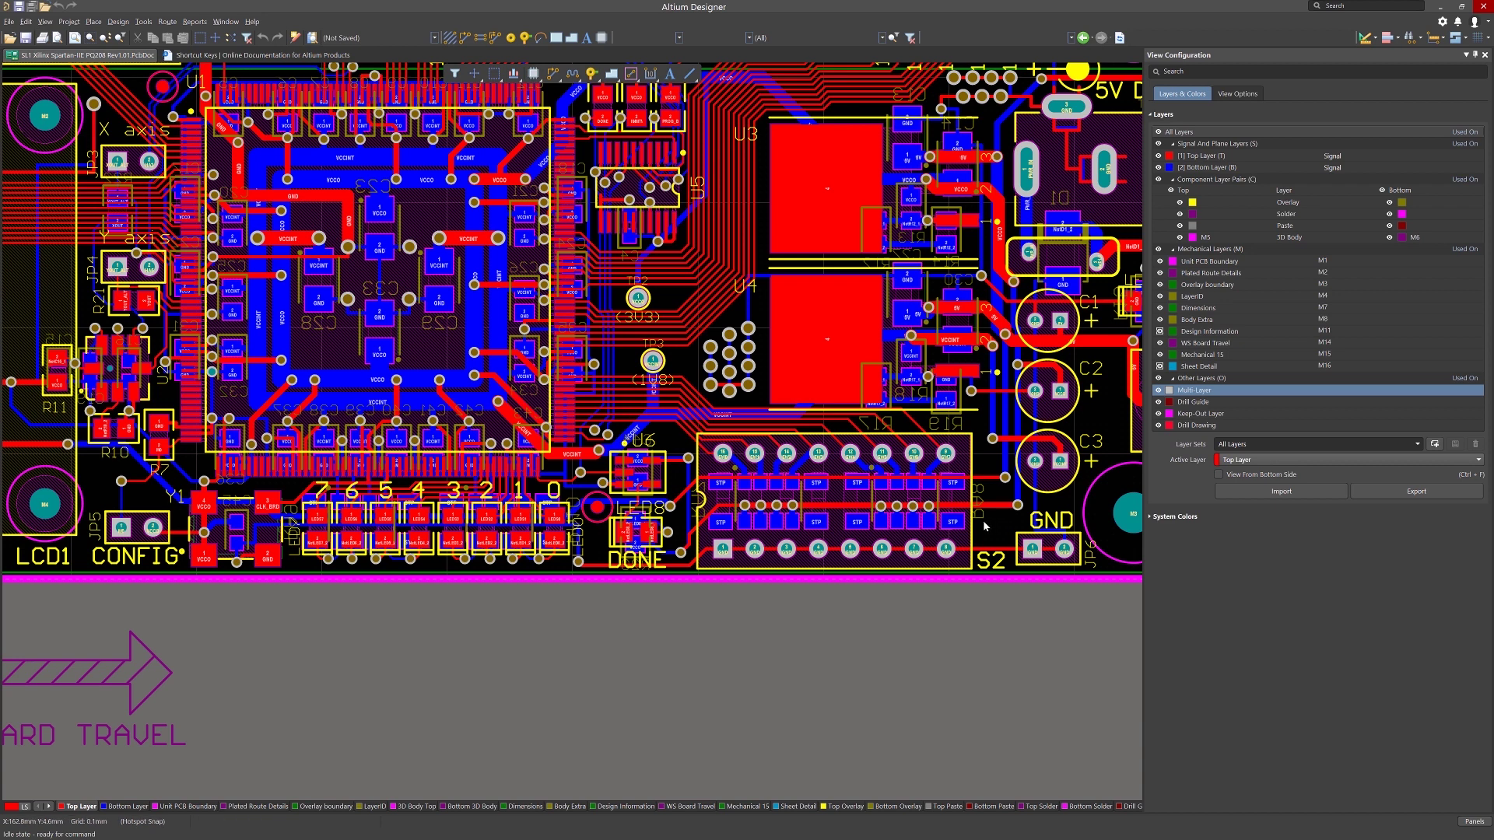
- Switch the board to the 3D view and adjust the view position
key("3")
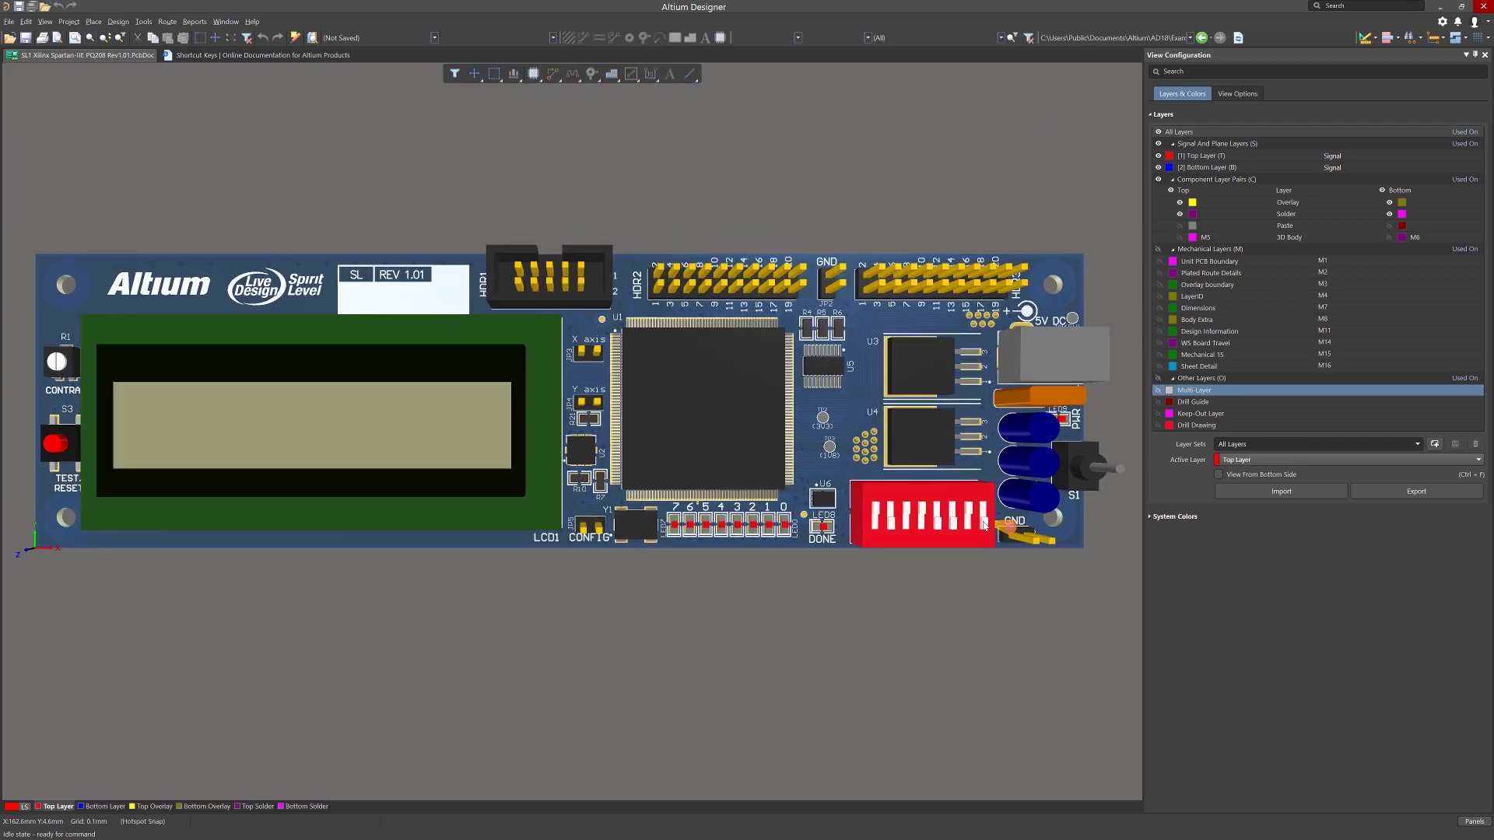
key("2")
key("3")
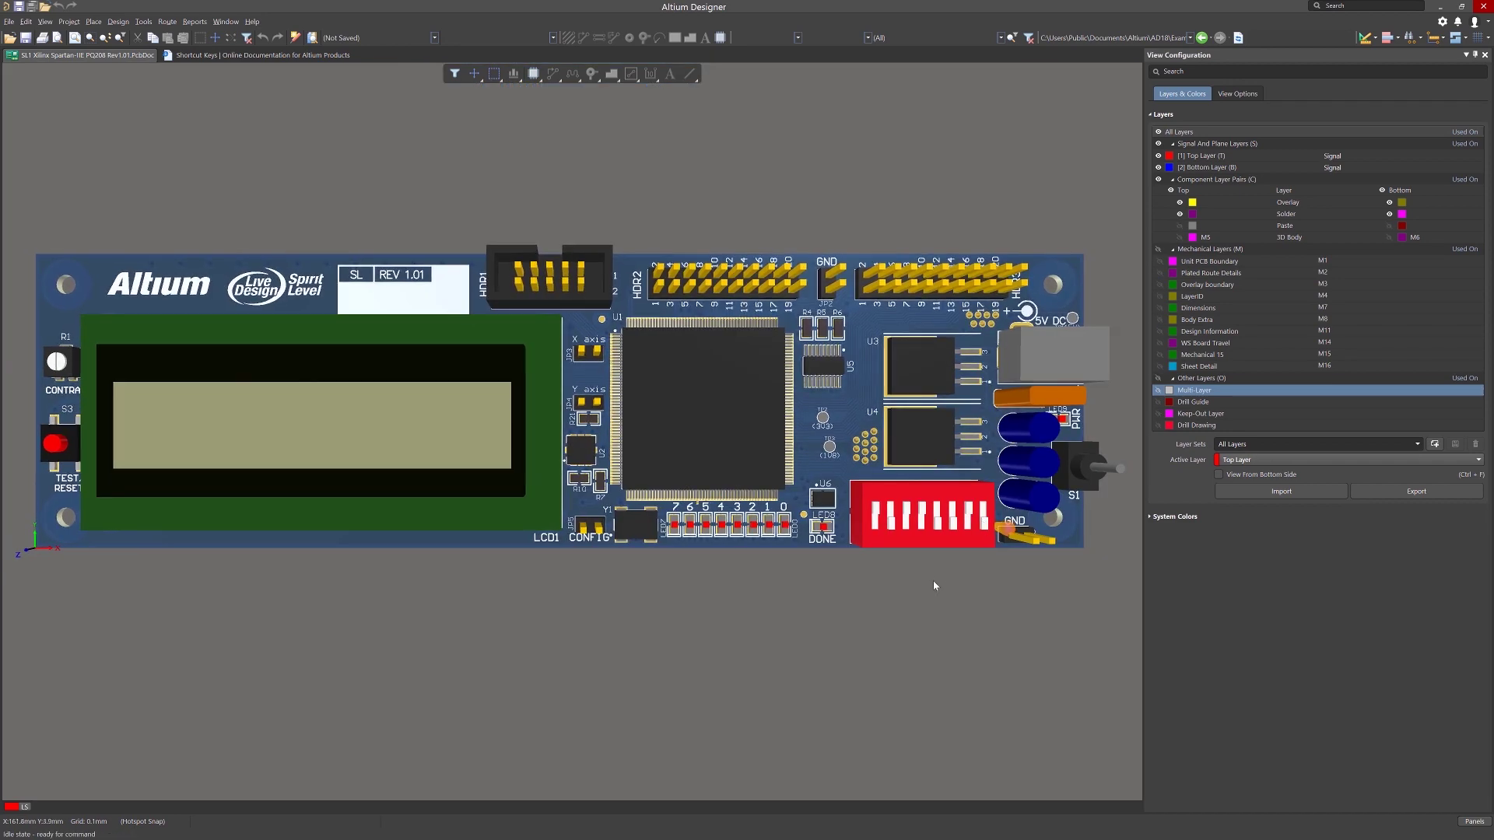
right_click_drag(846, 615, 784, 619)
scroll(784, 620, "down", 1)
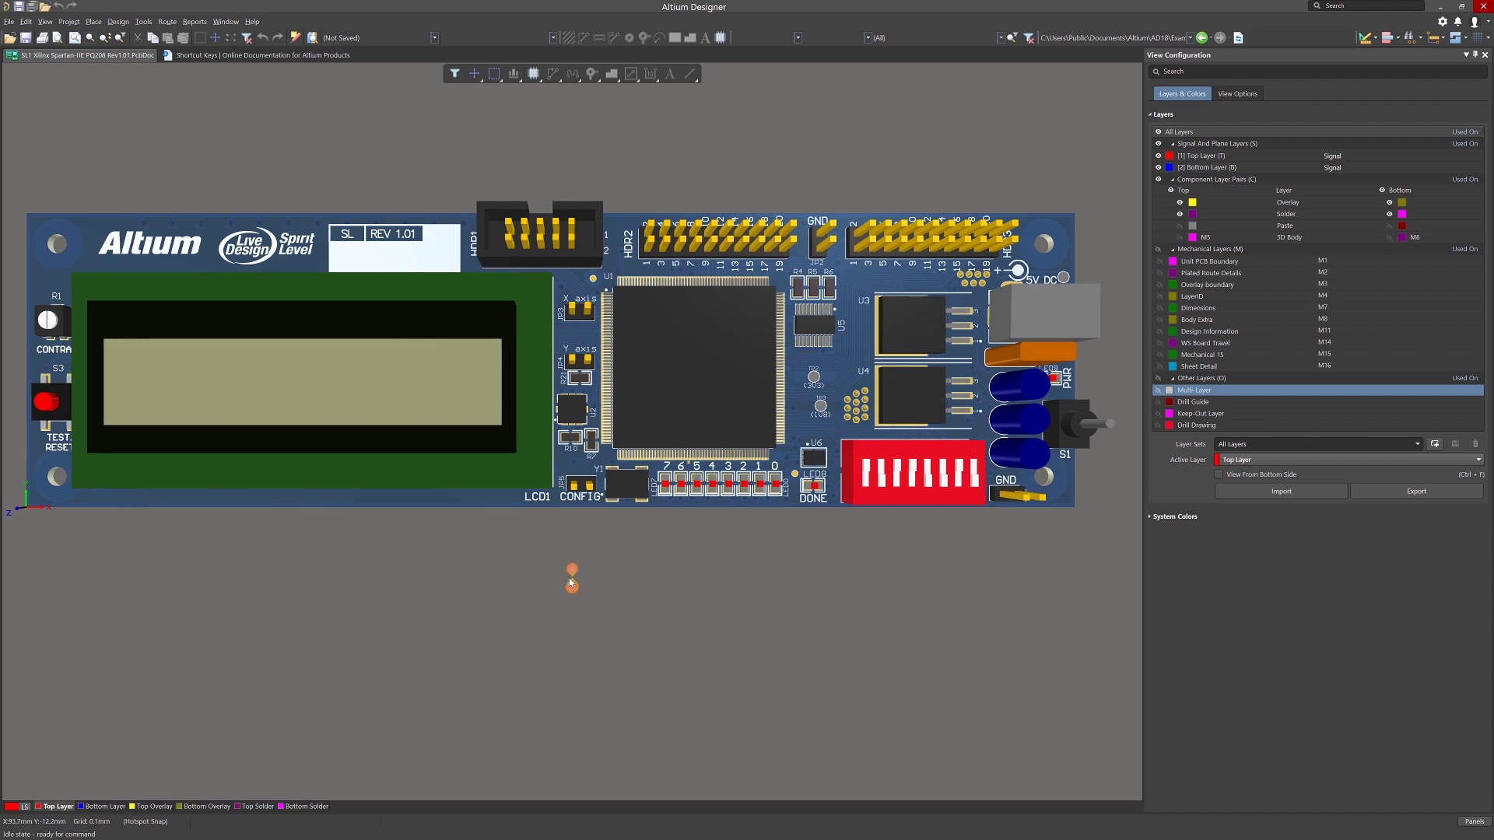
- Tilt the 3D board into a perspective, reset it flat, then rotate it 90°
key("shift")
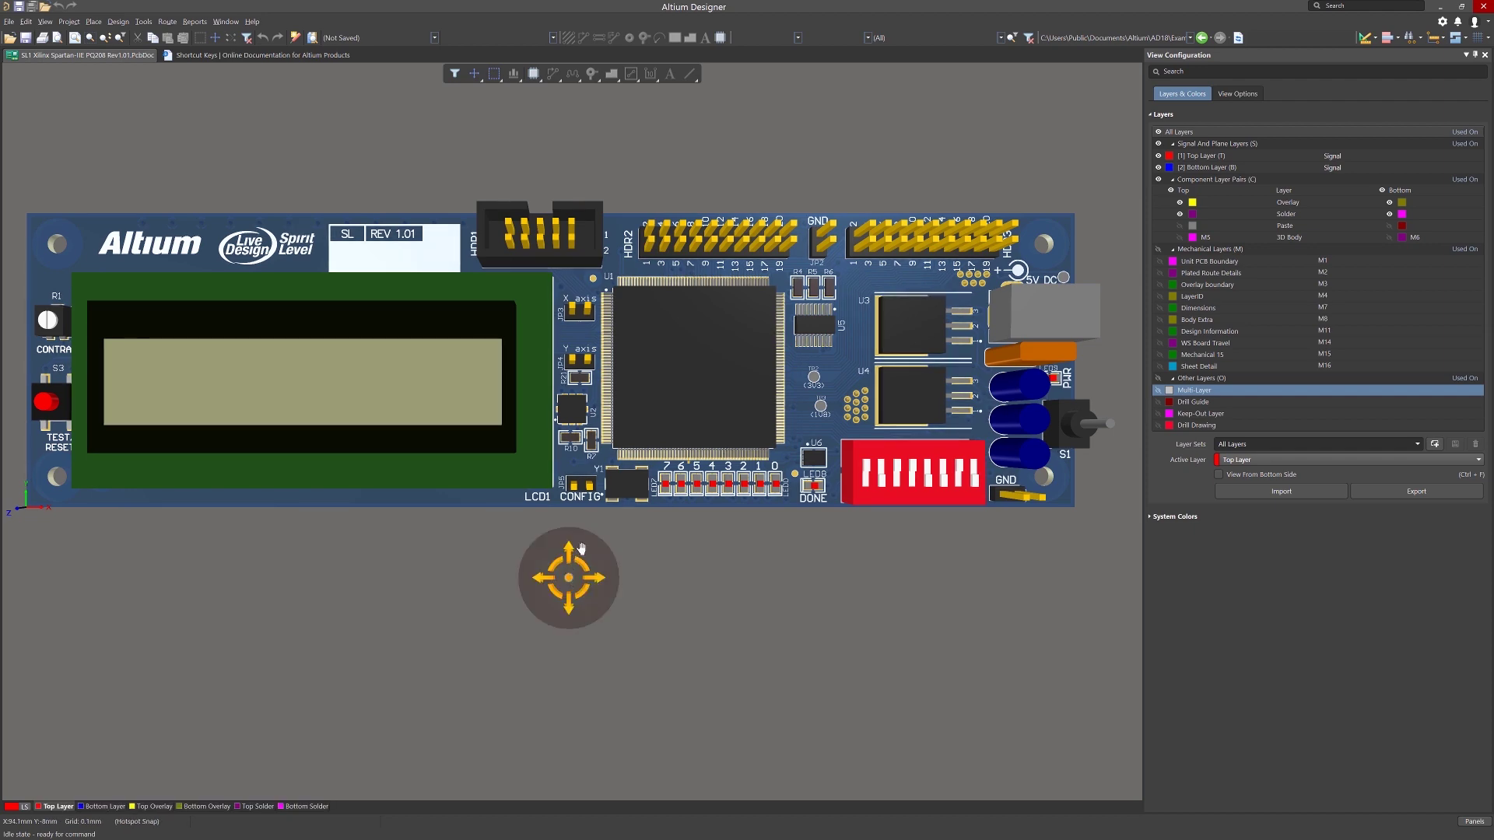
right_click_drag(569, 574, 651, 467, "shift")
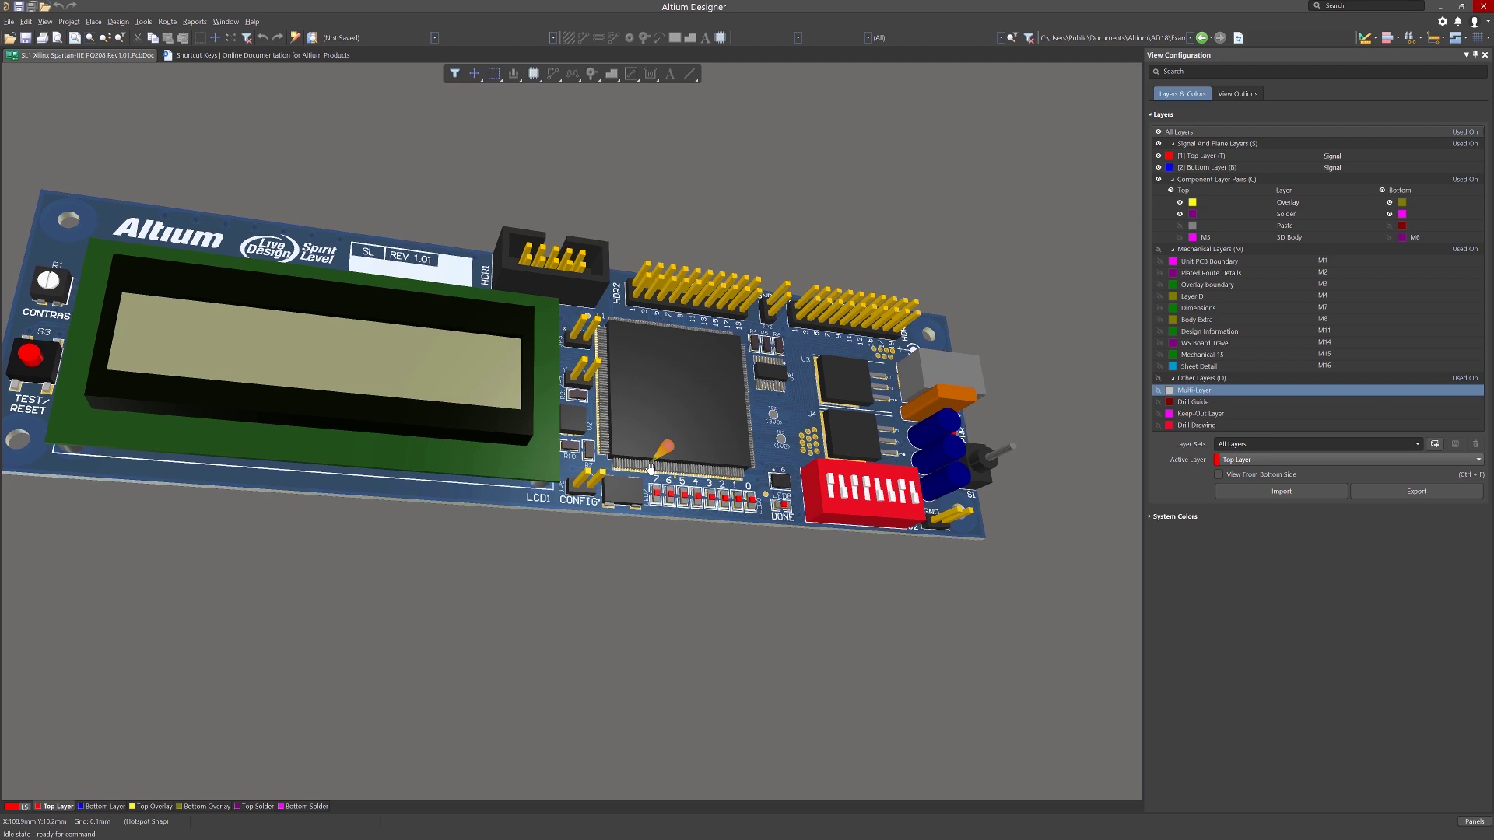
key("0")
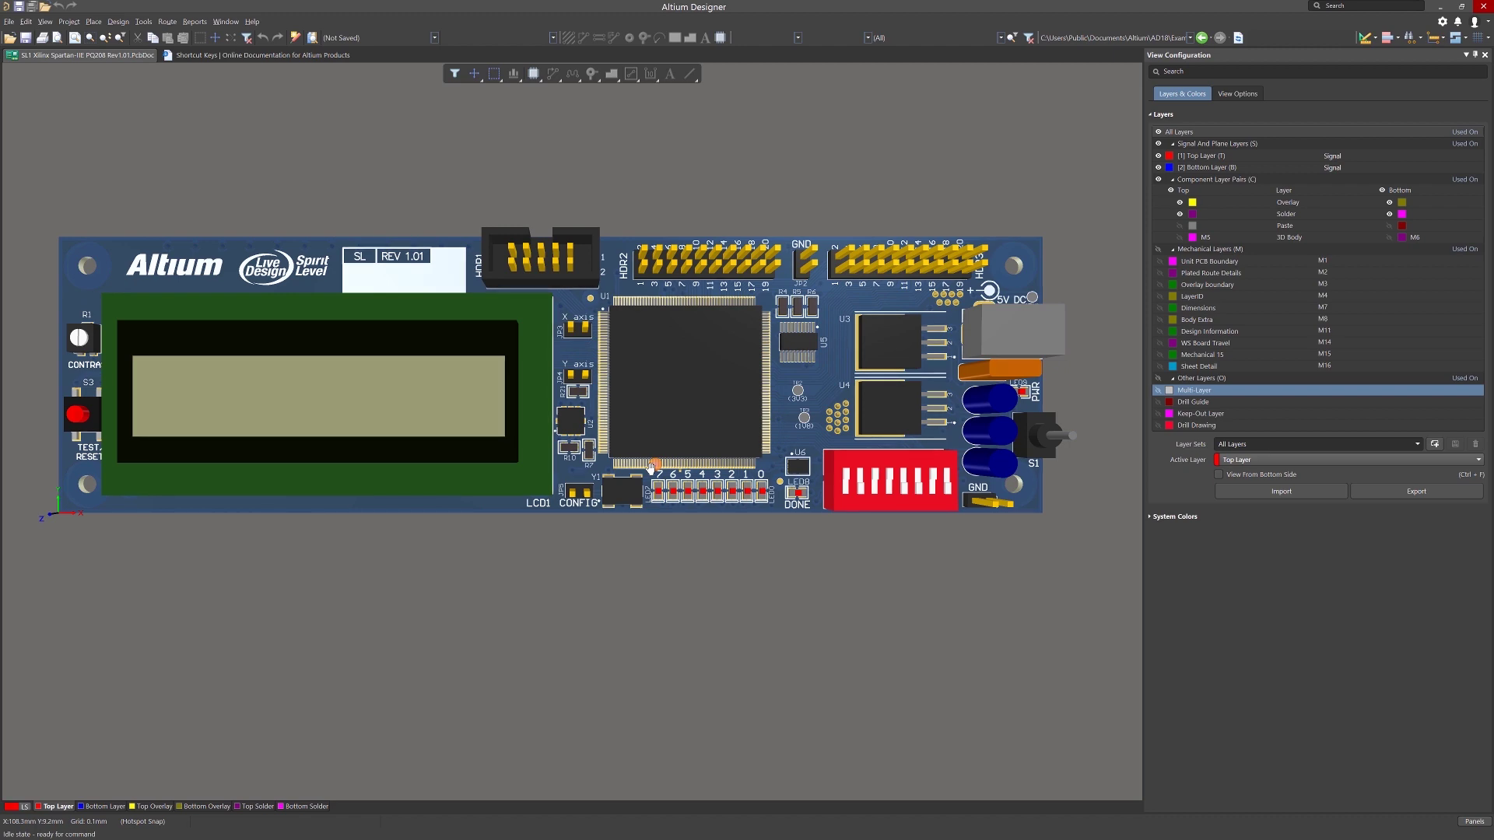
key("9")
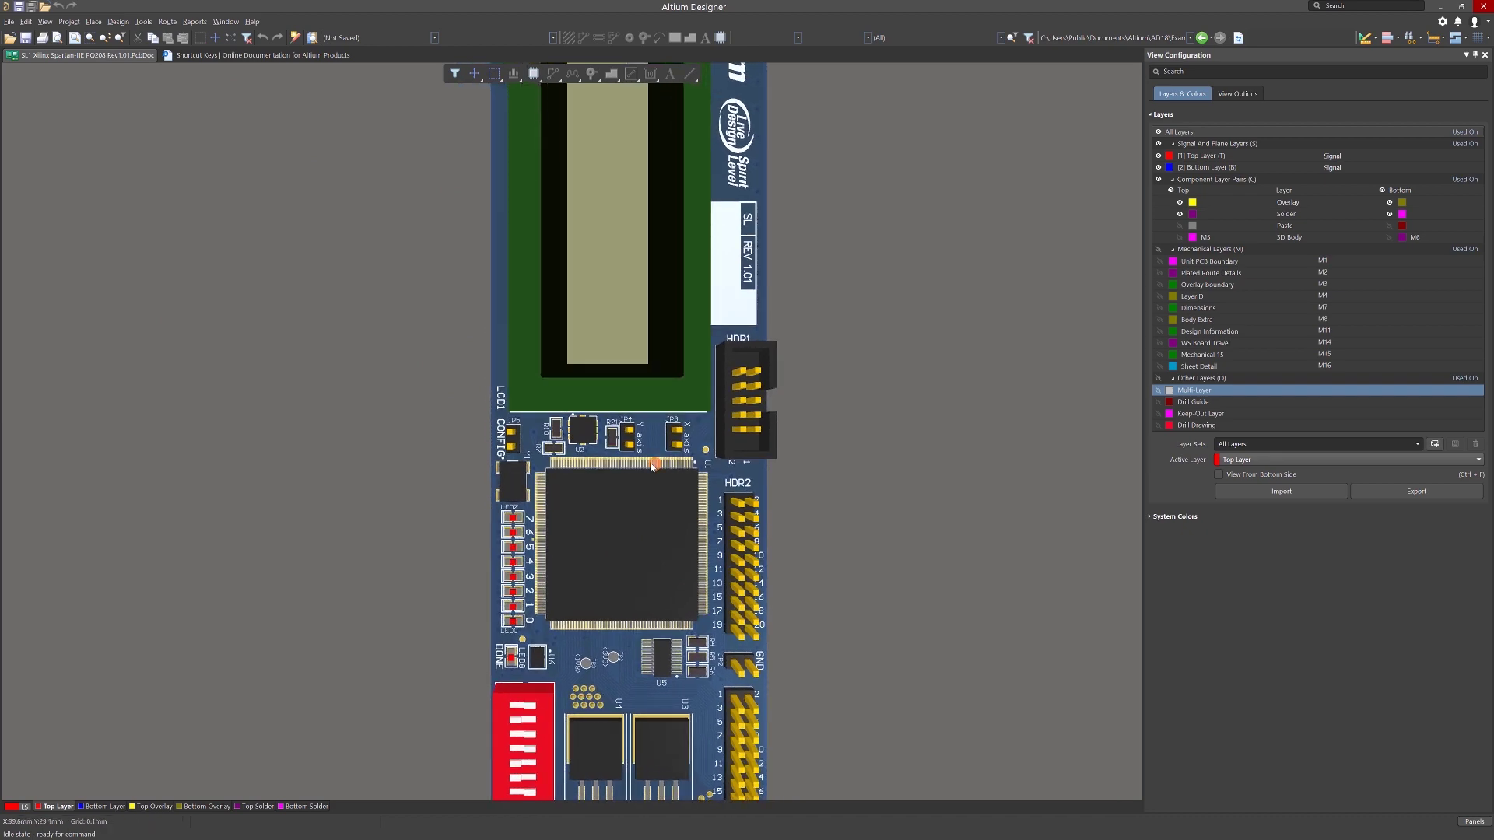
- Zoom out and view the 3D board from its bottom side with Ctrl+F
scroll(652, 467, "down", 3, "ctrl")
right_click(652, 467)
key("Escape")
key("ctrl+f")
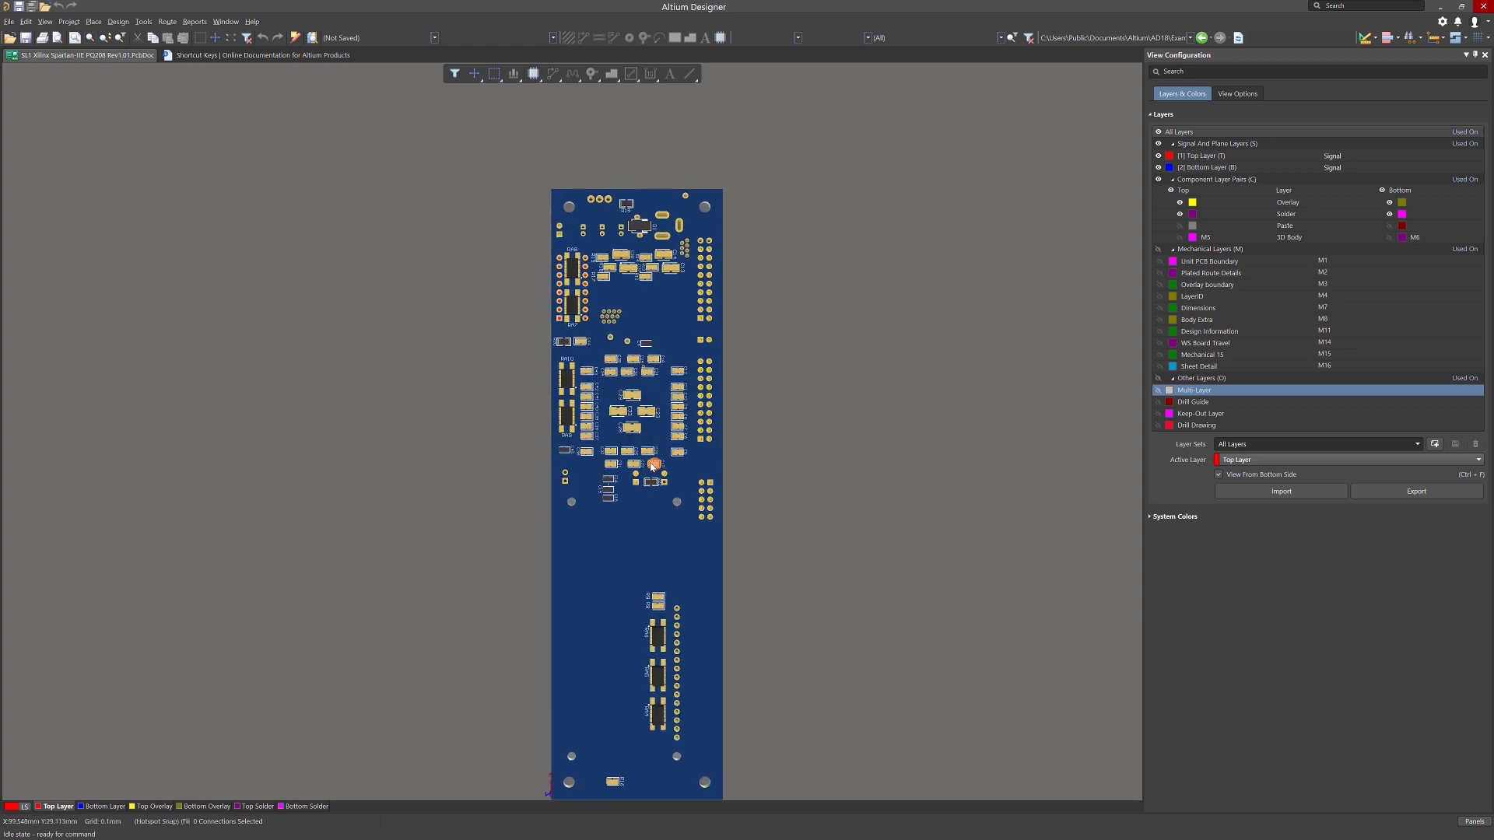
- Flip the board back to its top side and reset it to zero rotation
key("v")
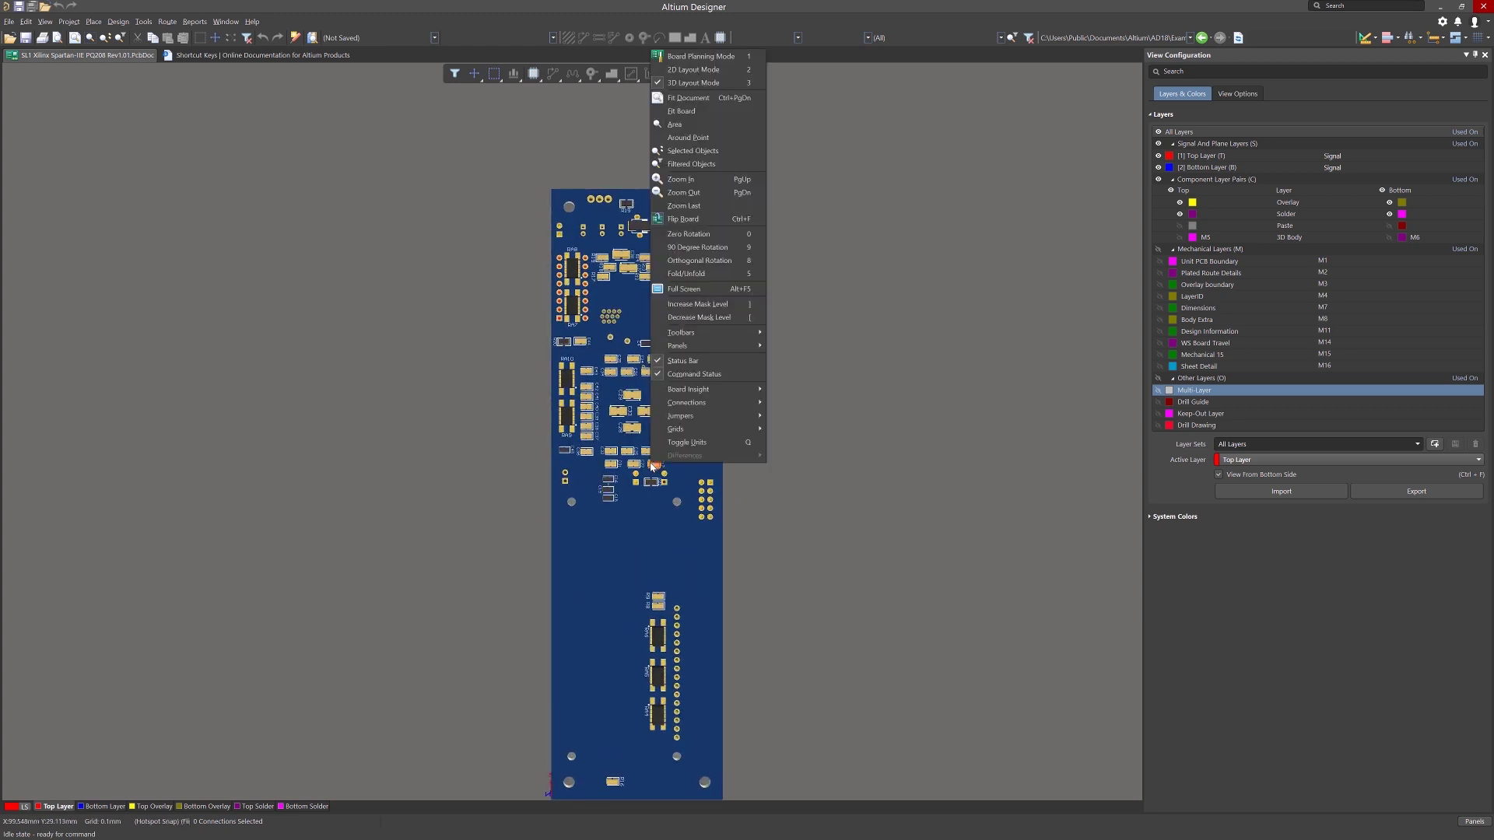
key("b")
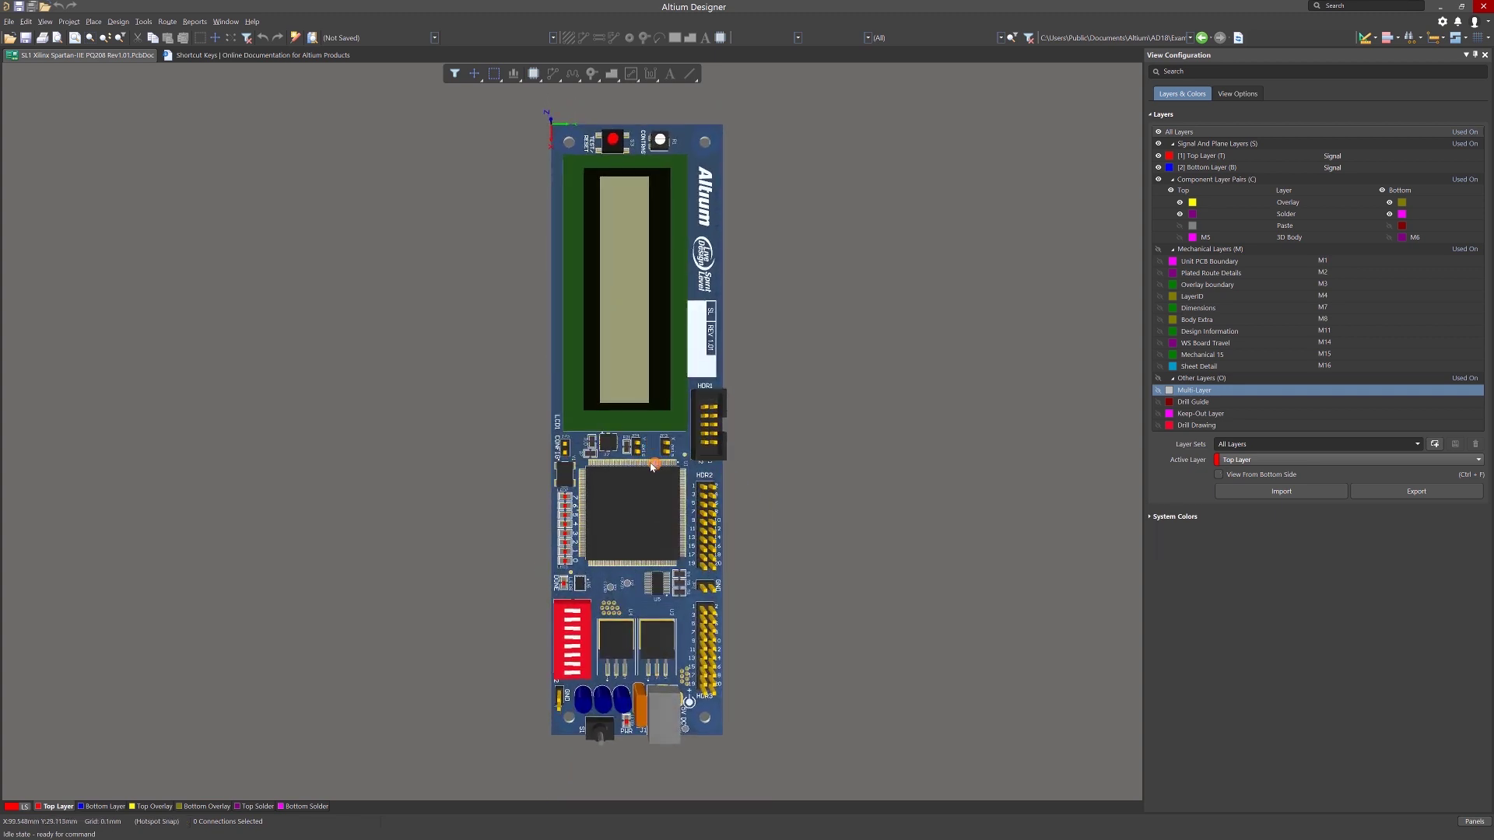
key("0")
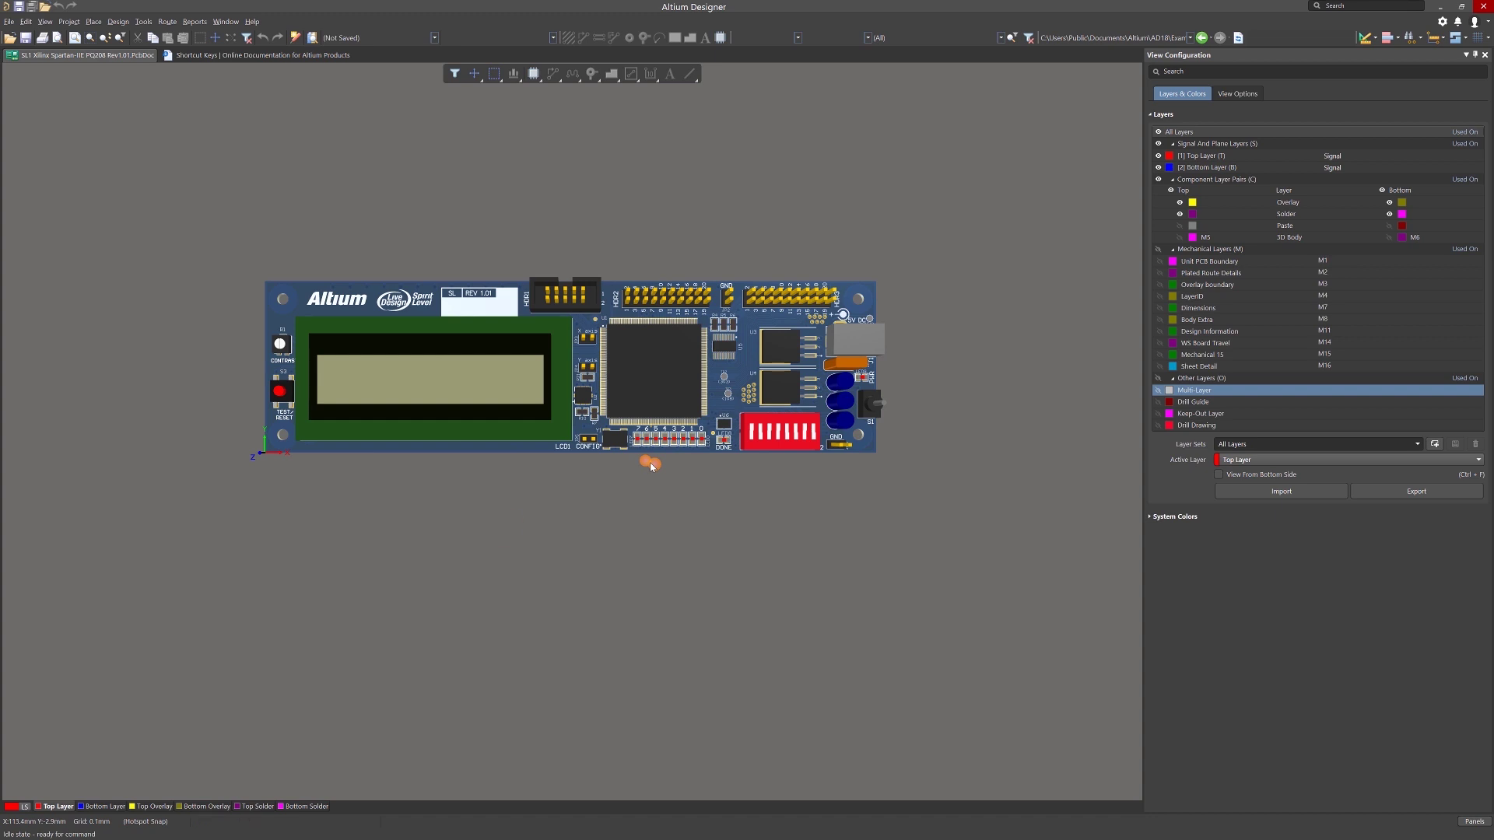
- Switch to the 2D layout and isolate the Top Layer in single-layer mode
key("shift")
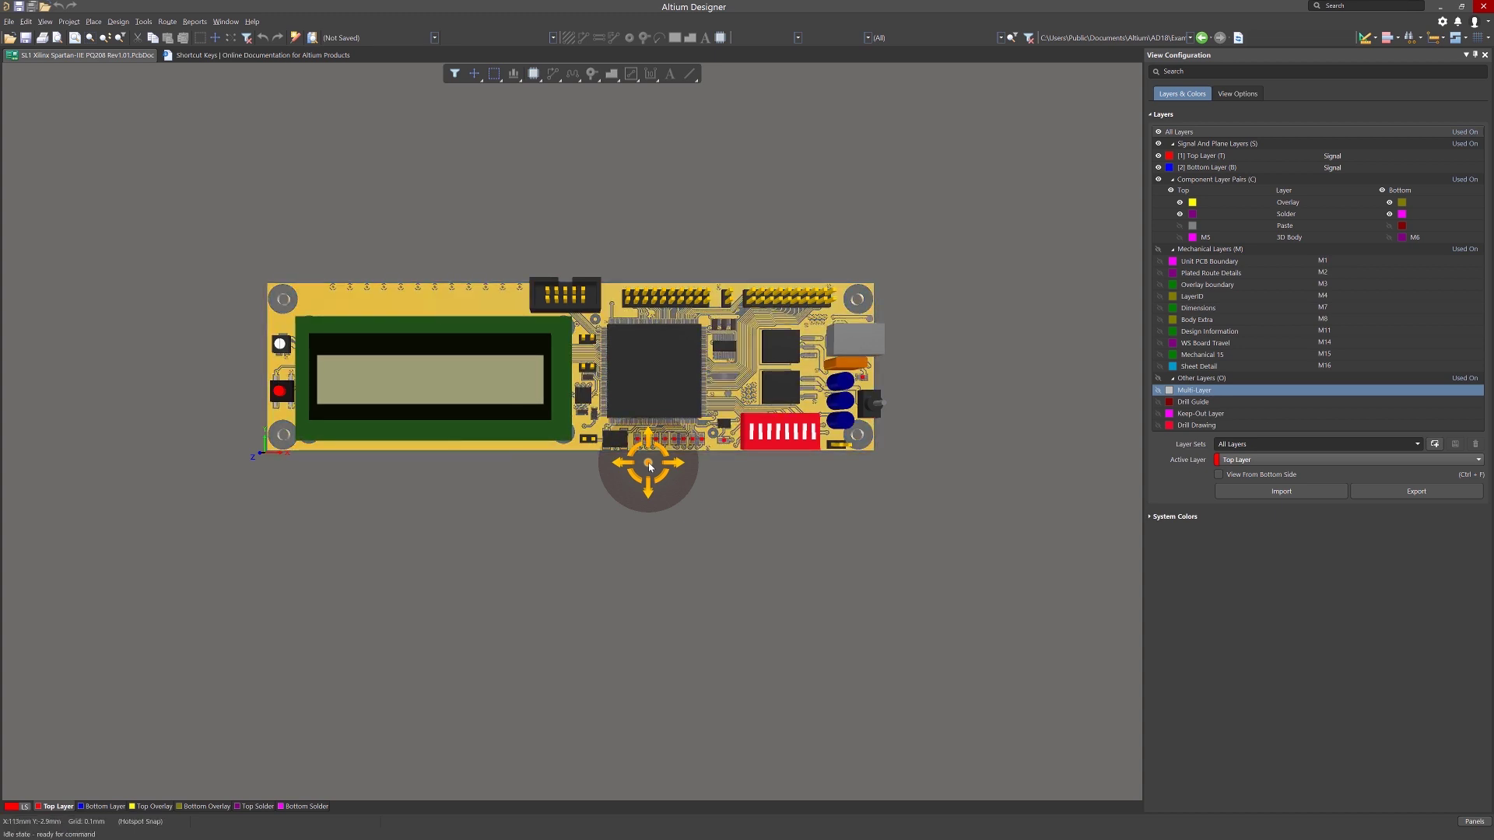
key("2")
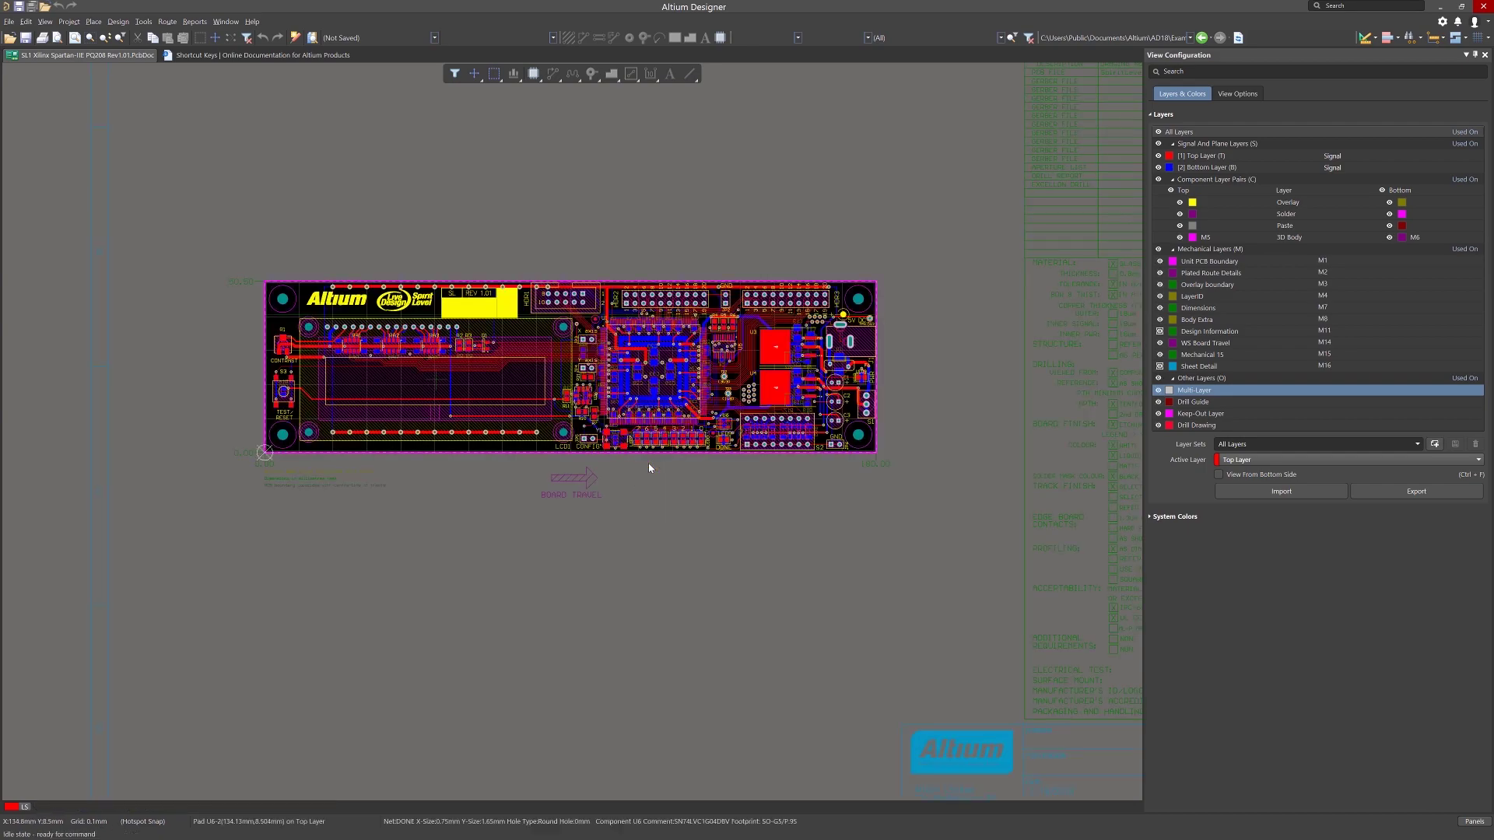
scroll(647, 466, "up", 5, "ctrl")
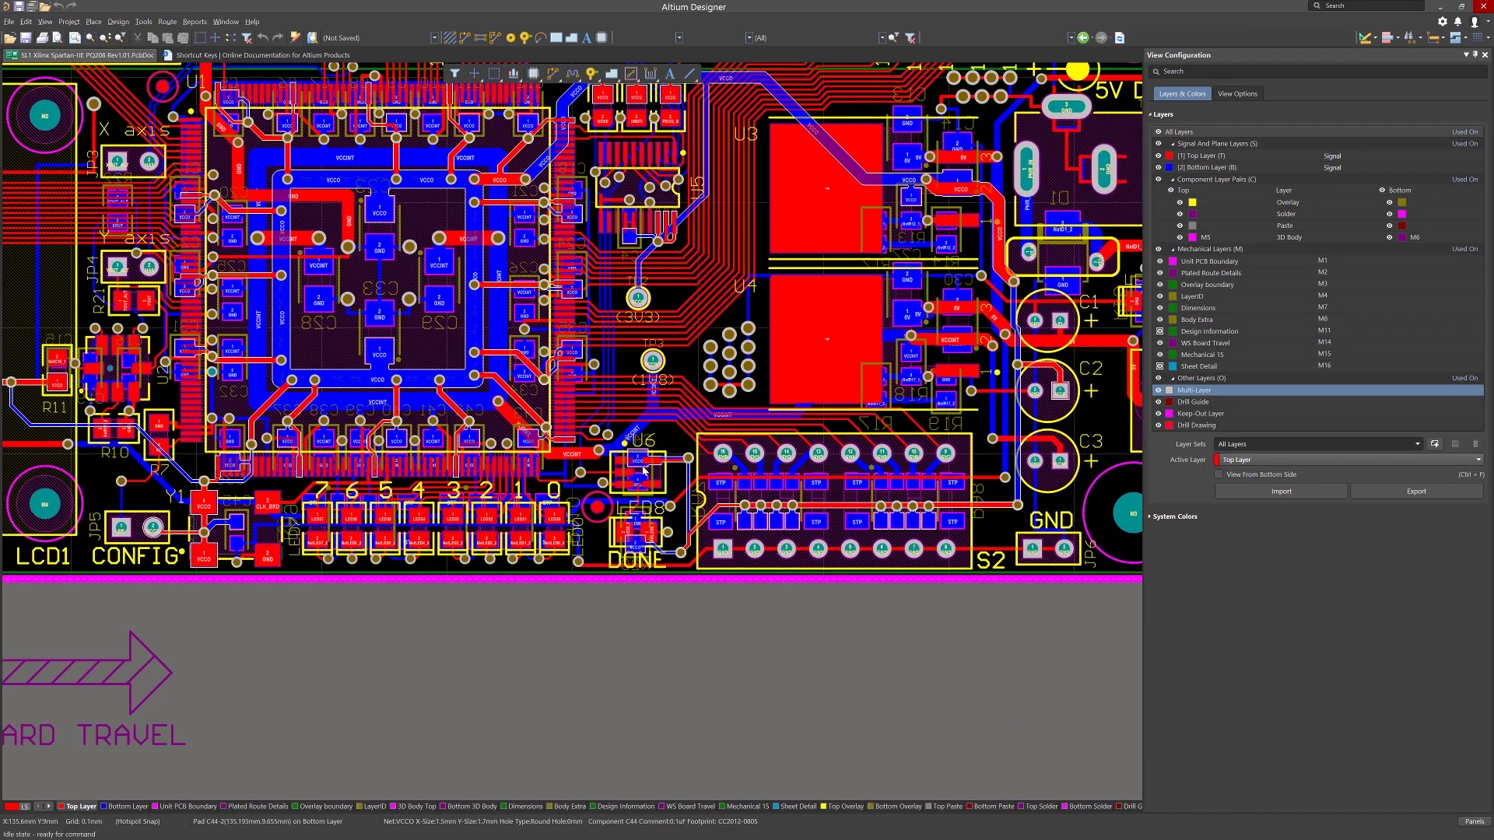
key("shift+s")
key("shift+s")
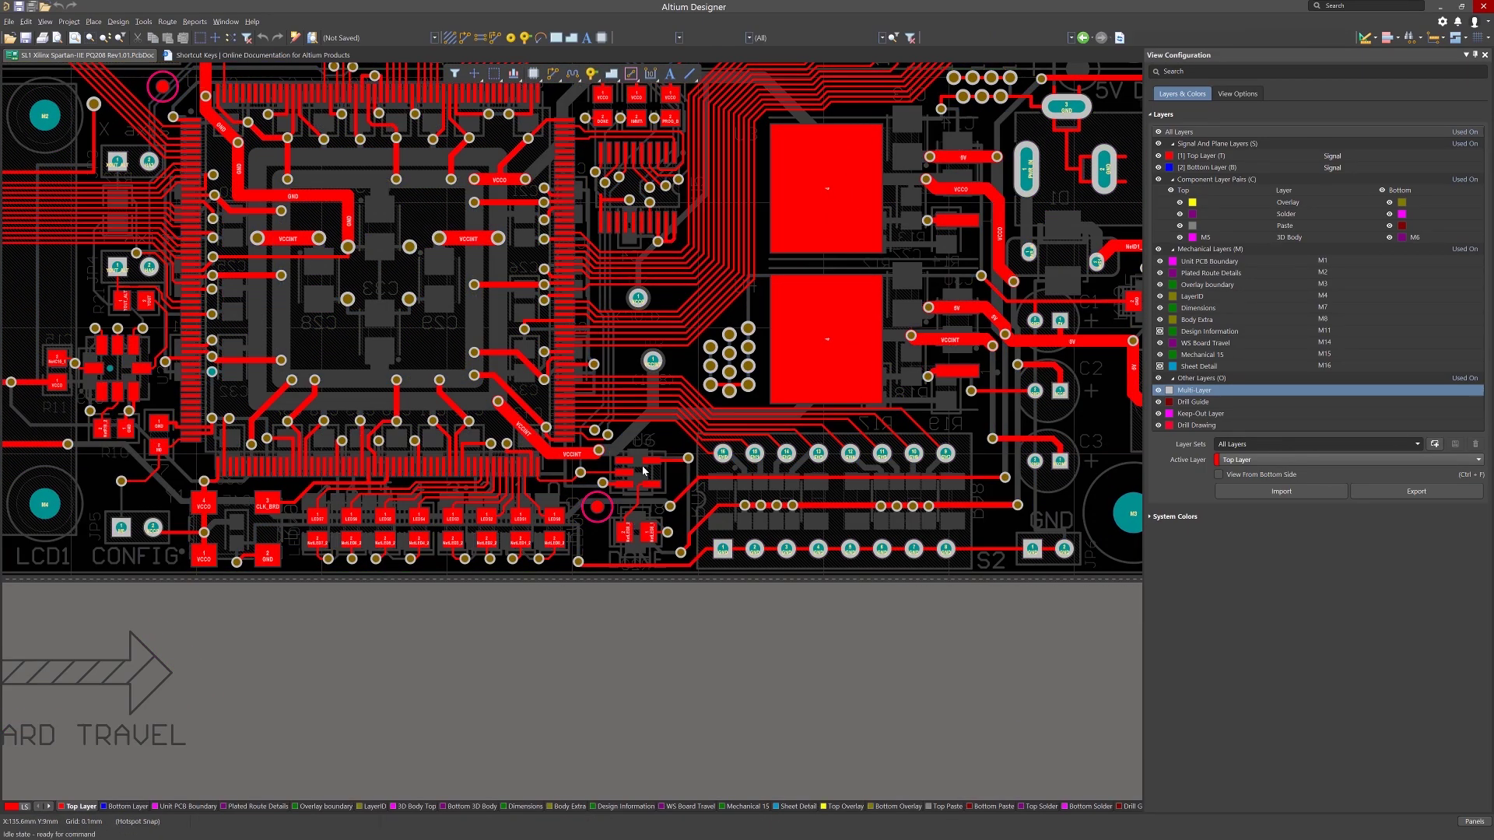
key("shift+s")
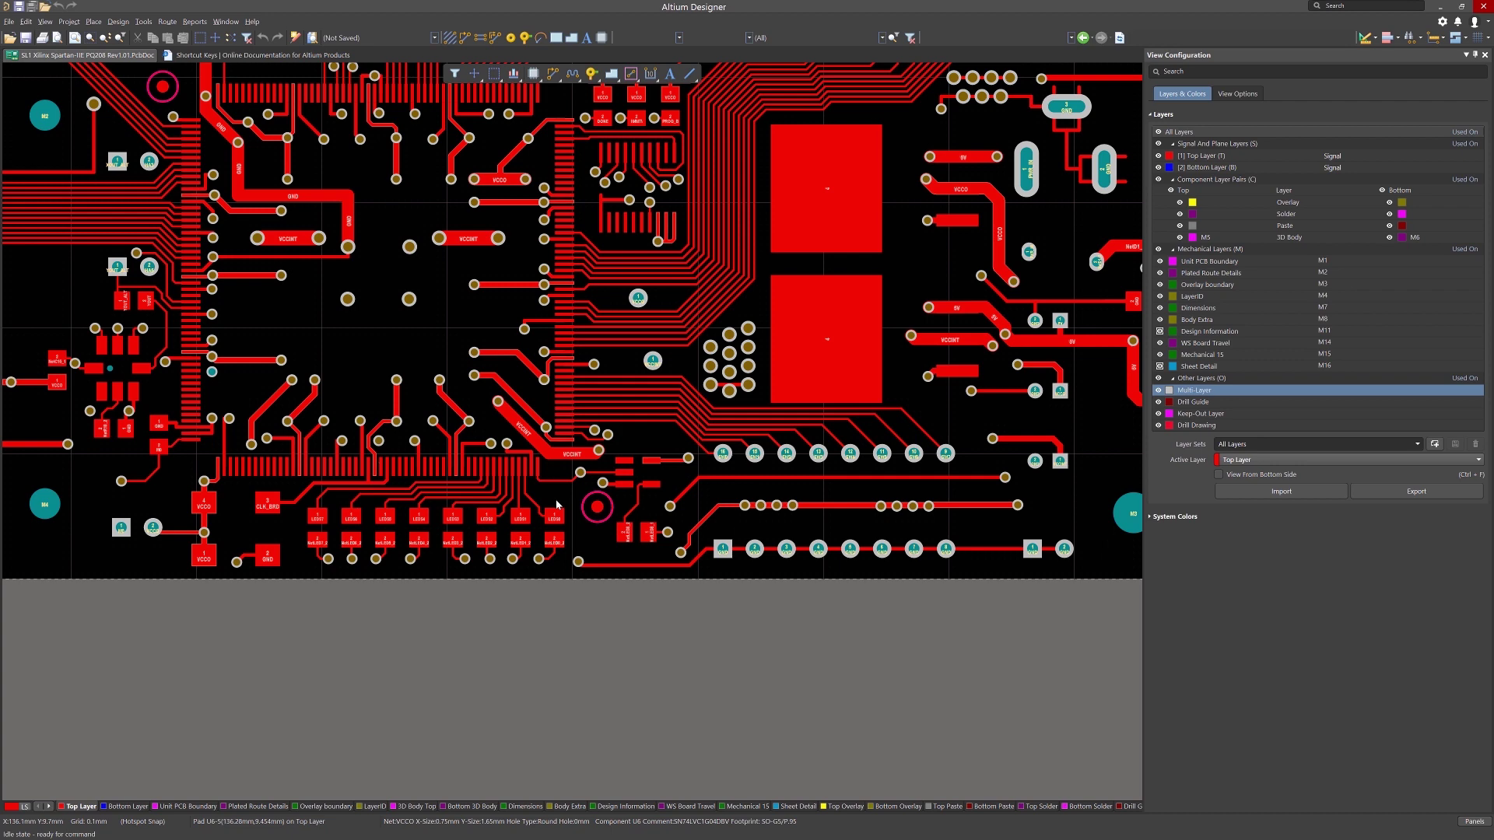
- View Bottom Layer, Plated Route Details, mechanical and 3D Body layers alone, then show all layers
left_click(125, 807)
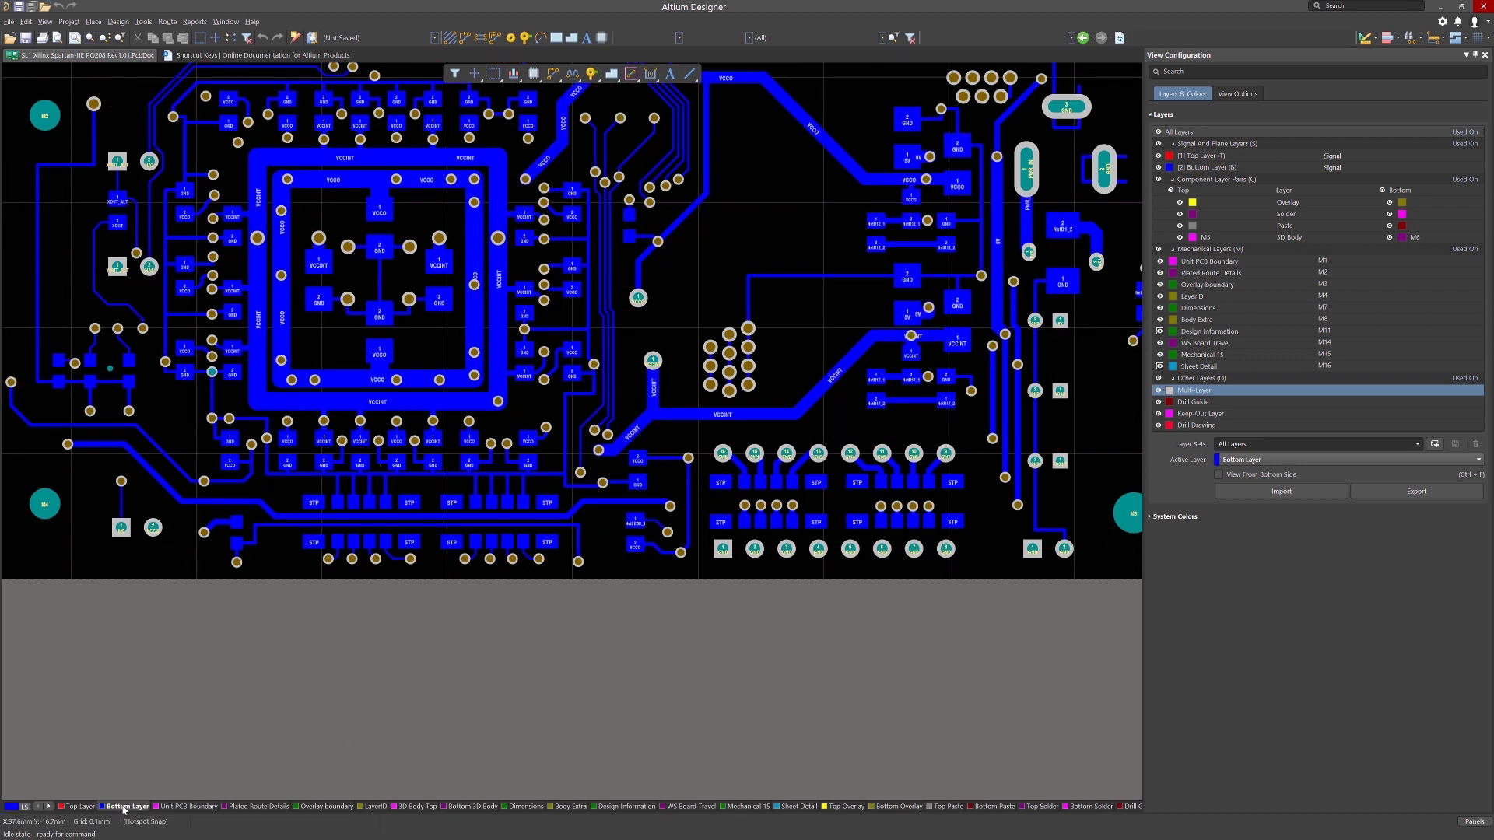
left_click(181, 807)
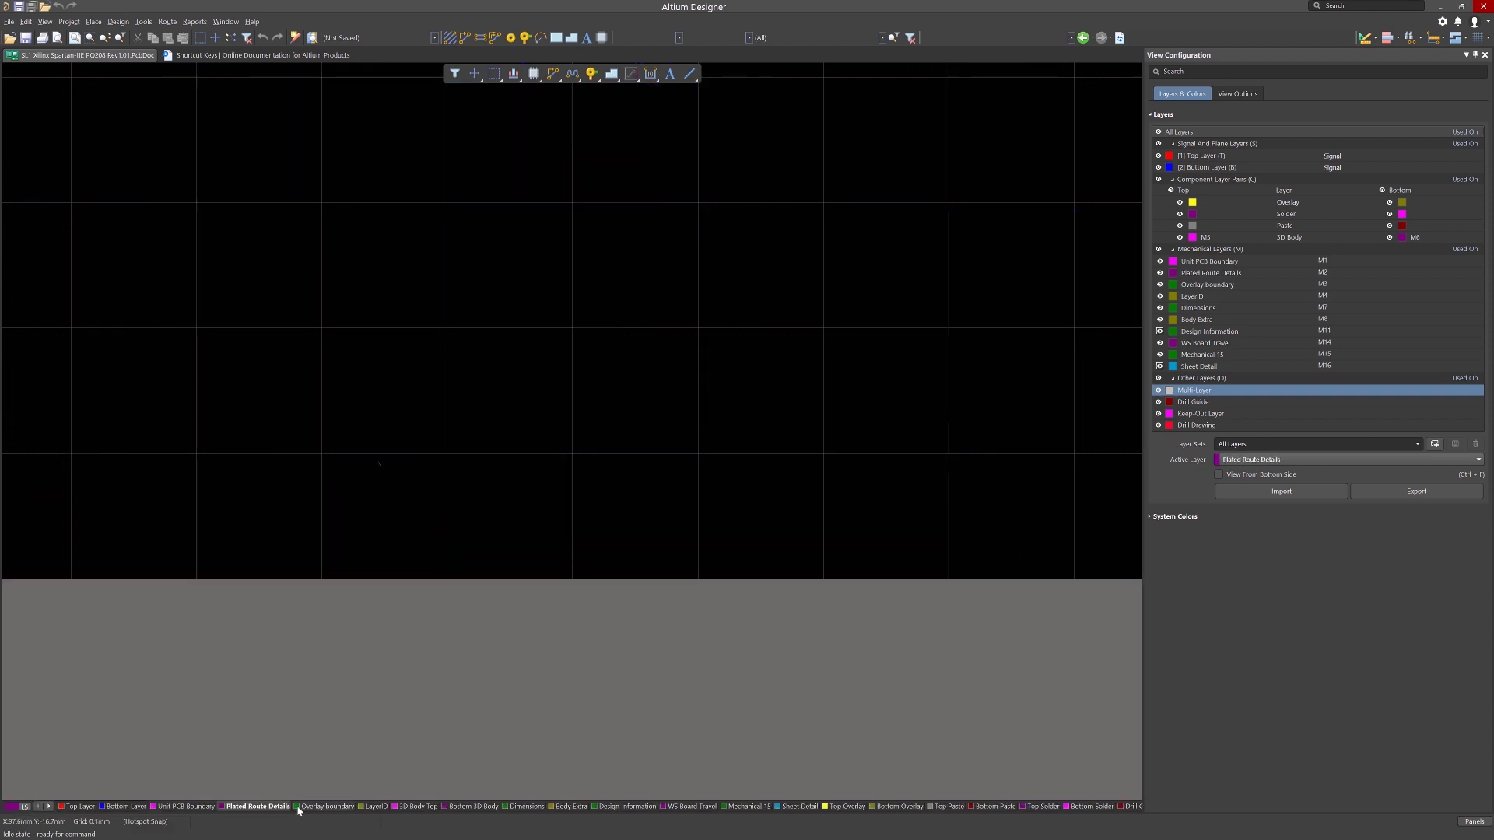
left_click(379, 808)
left_click(413, 808)
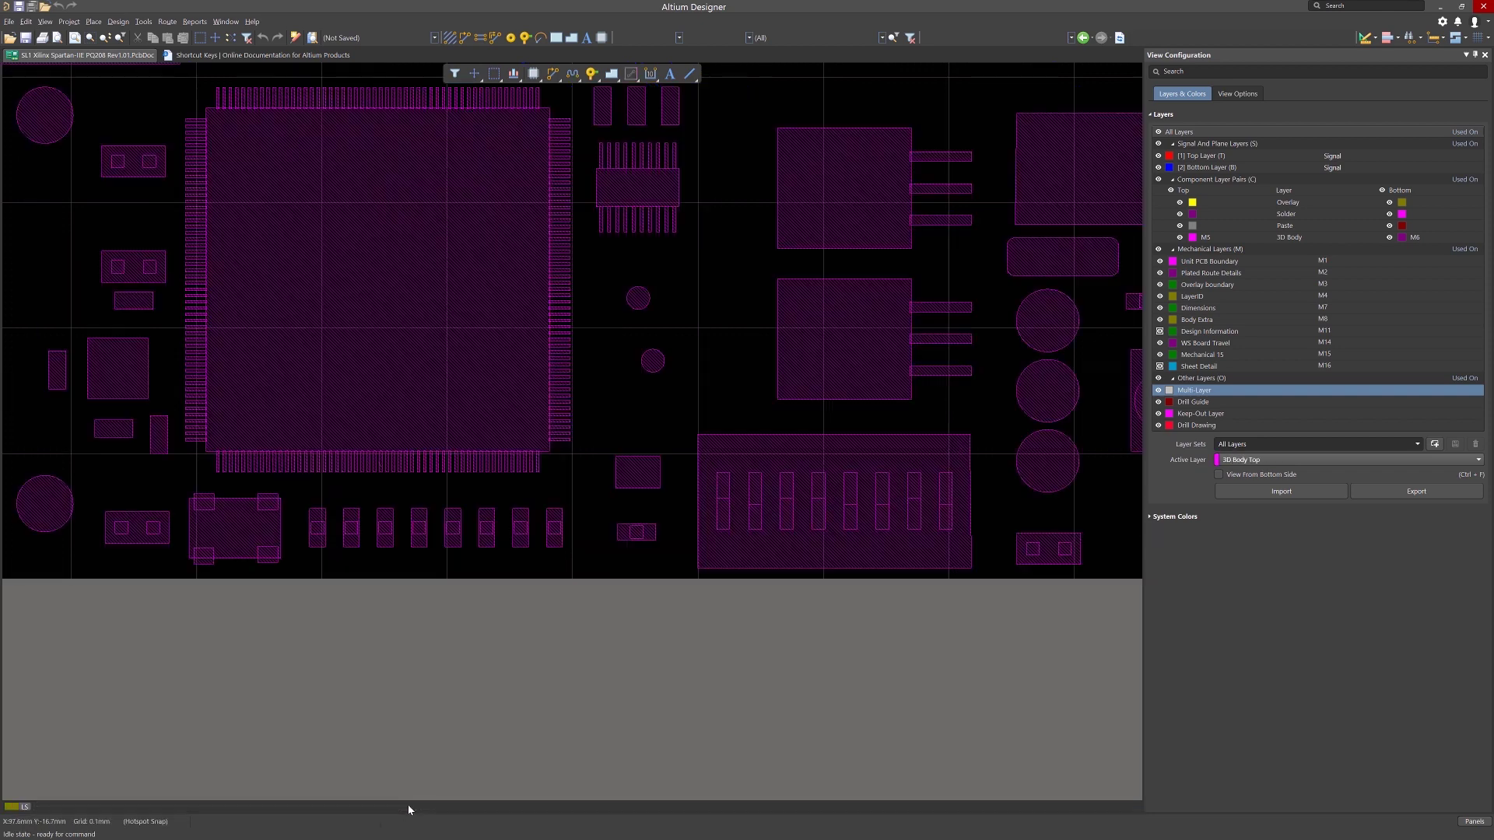
left_click(473, 808)
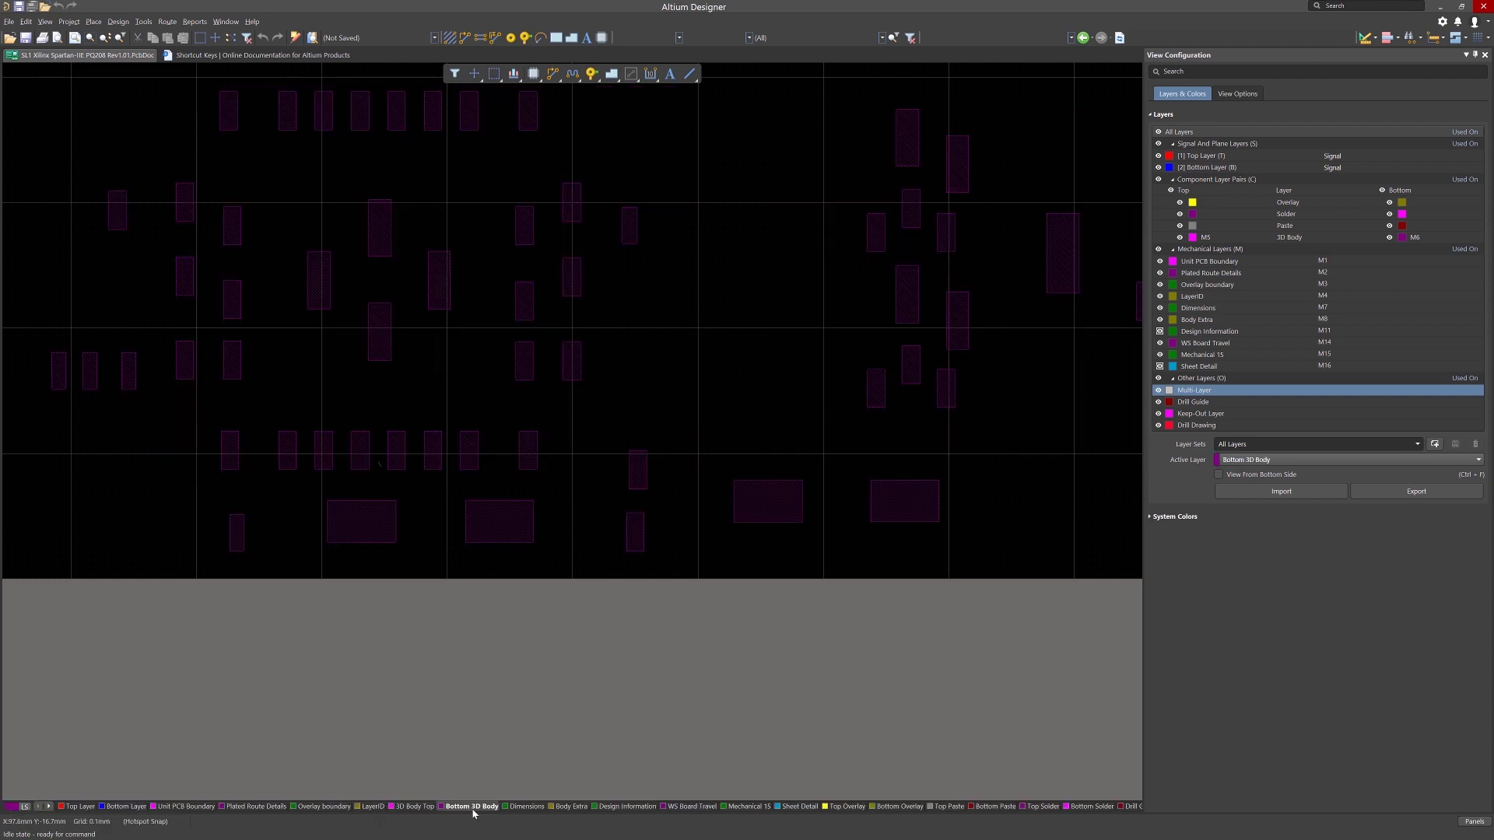
left_click(80, 807)
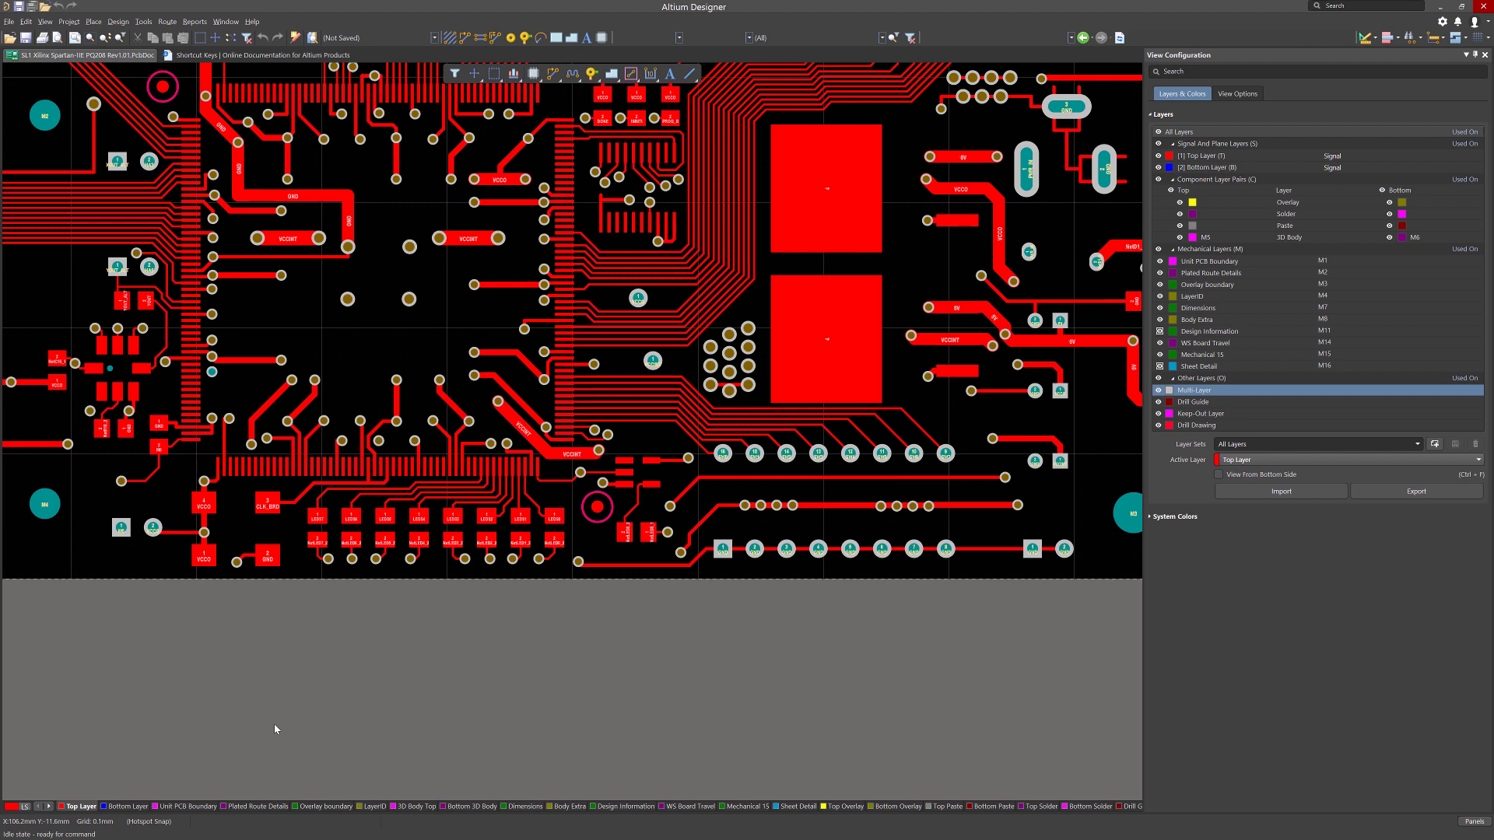
key("shift+s")
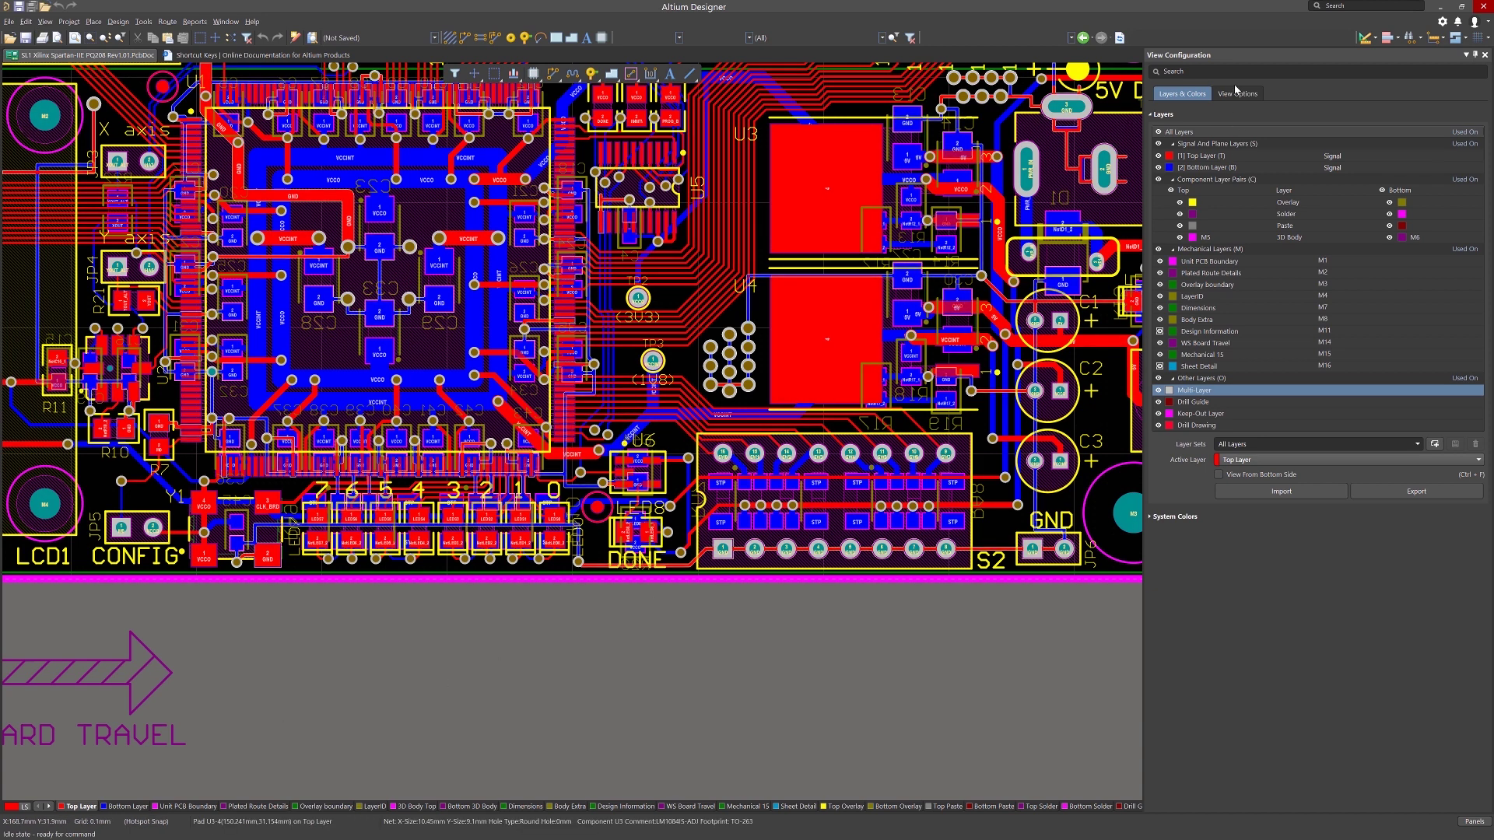
- Close and reopen the View Configuration panel, then open the Top Layer colour palette
left_click(1486, 55)
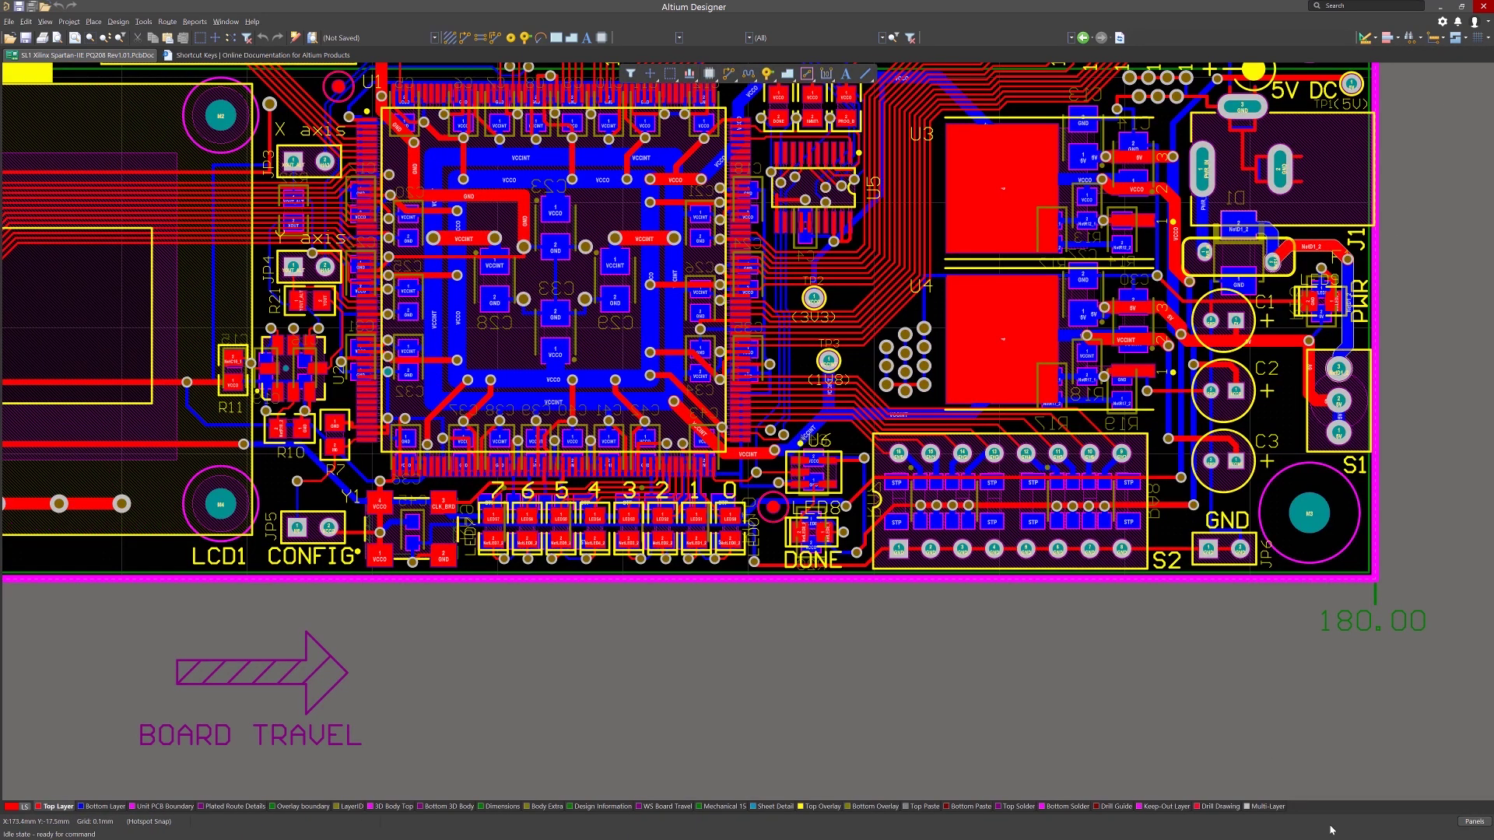
left_click(1466, 821)
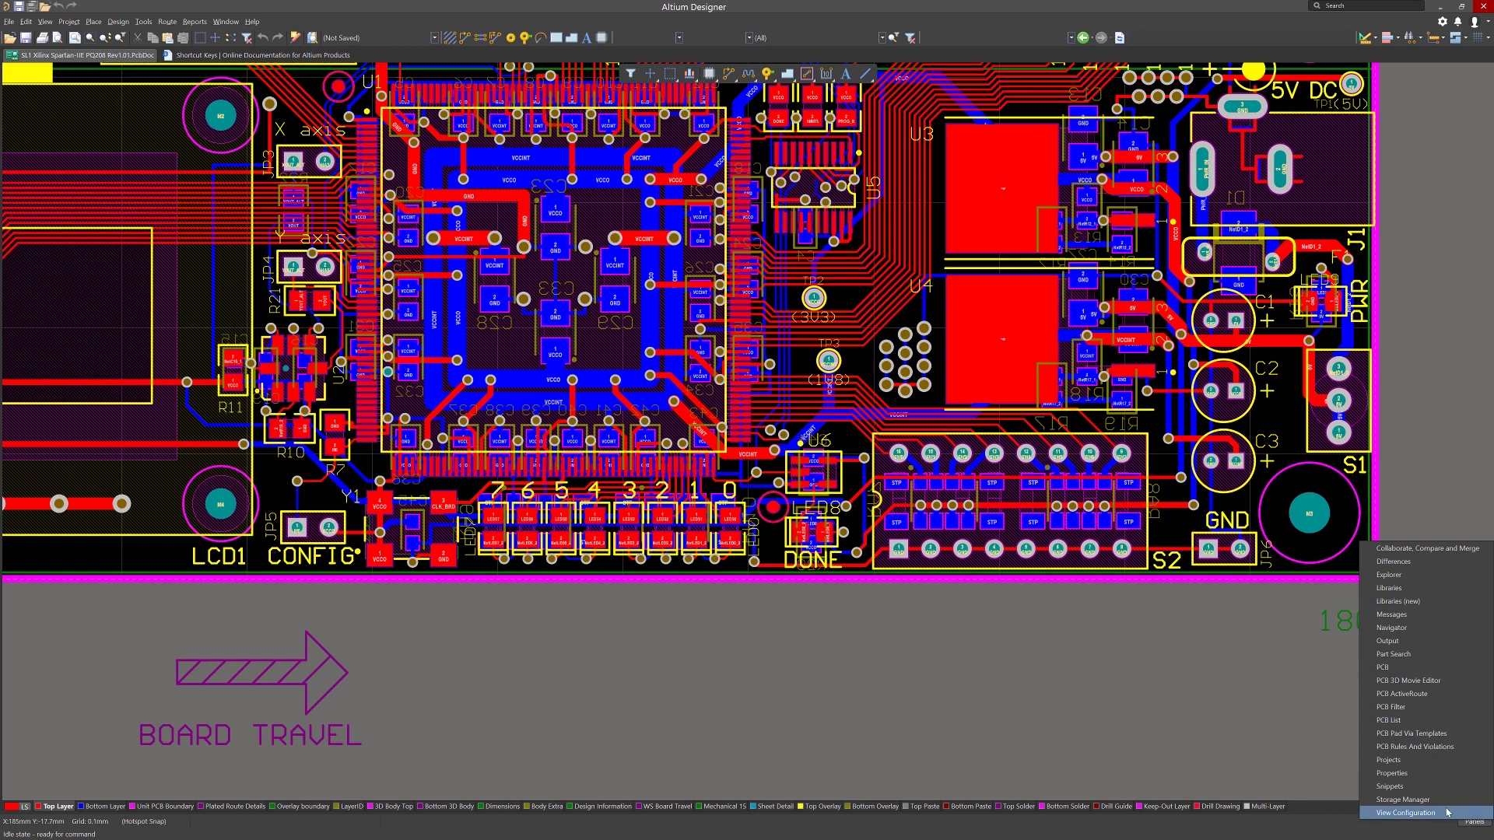
left_click(1447, 811)
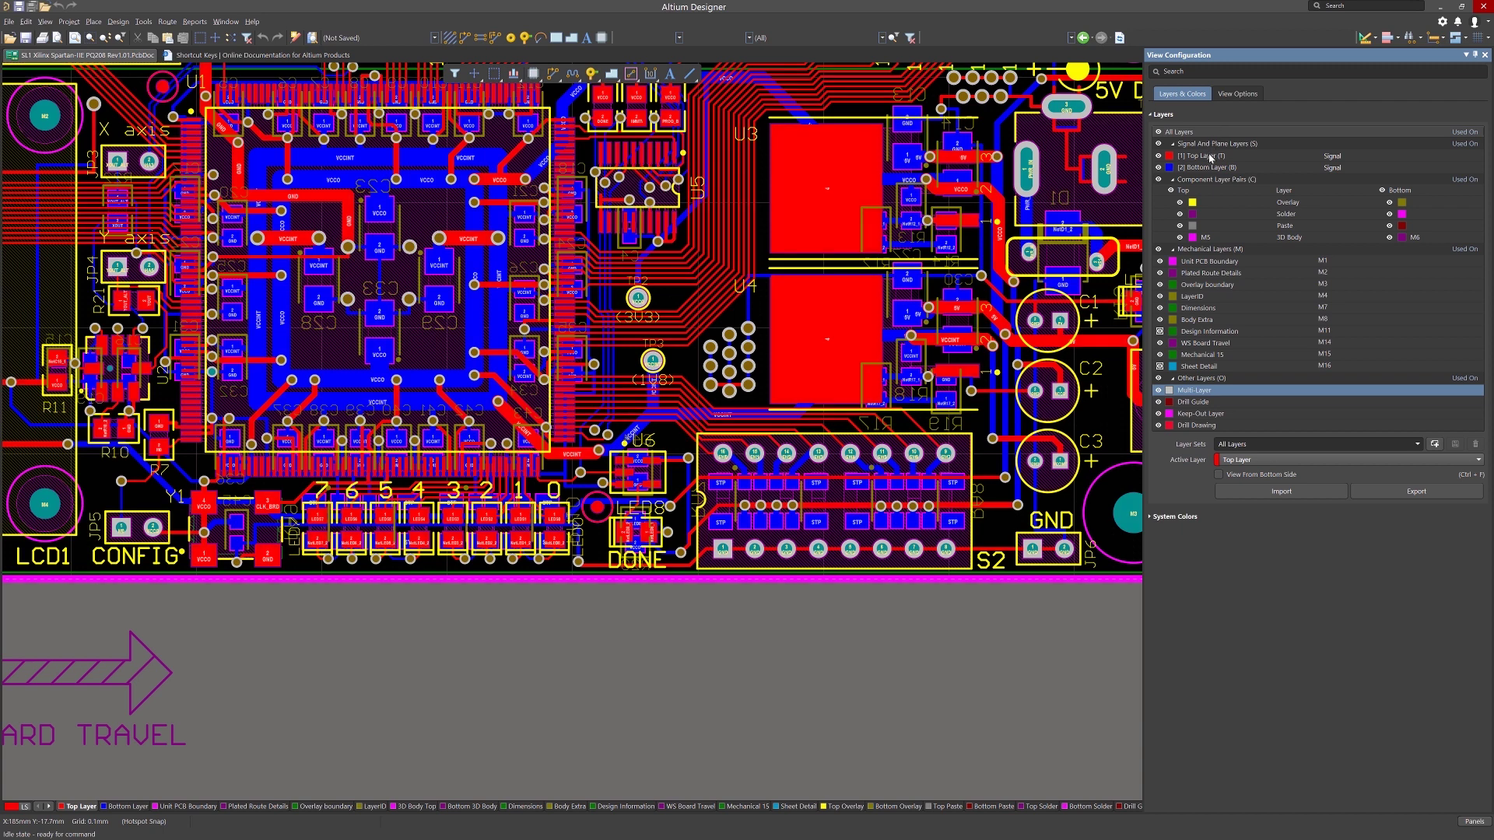
left_click(1169, 157)
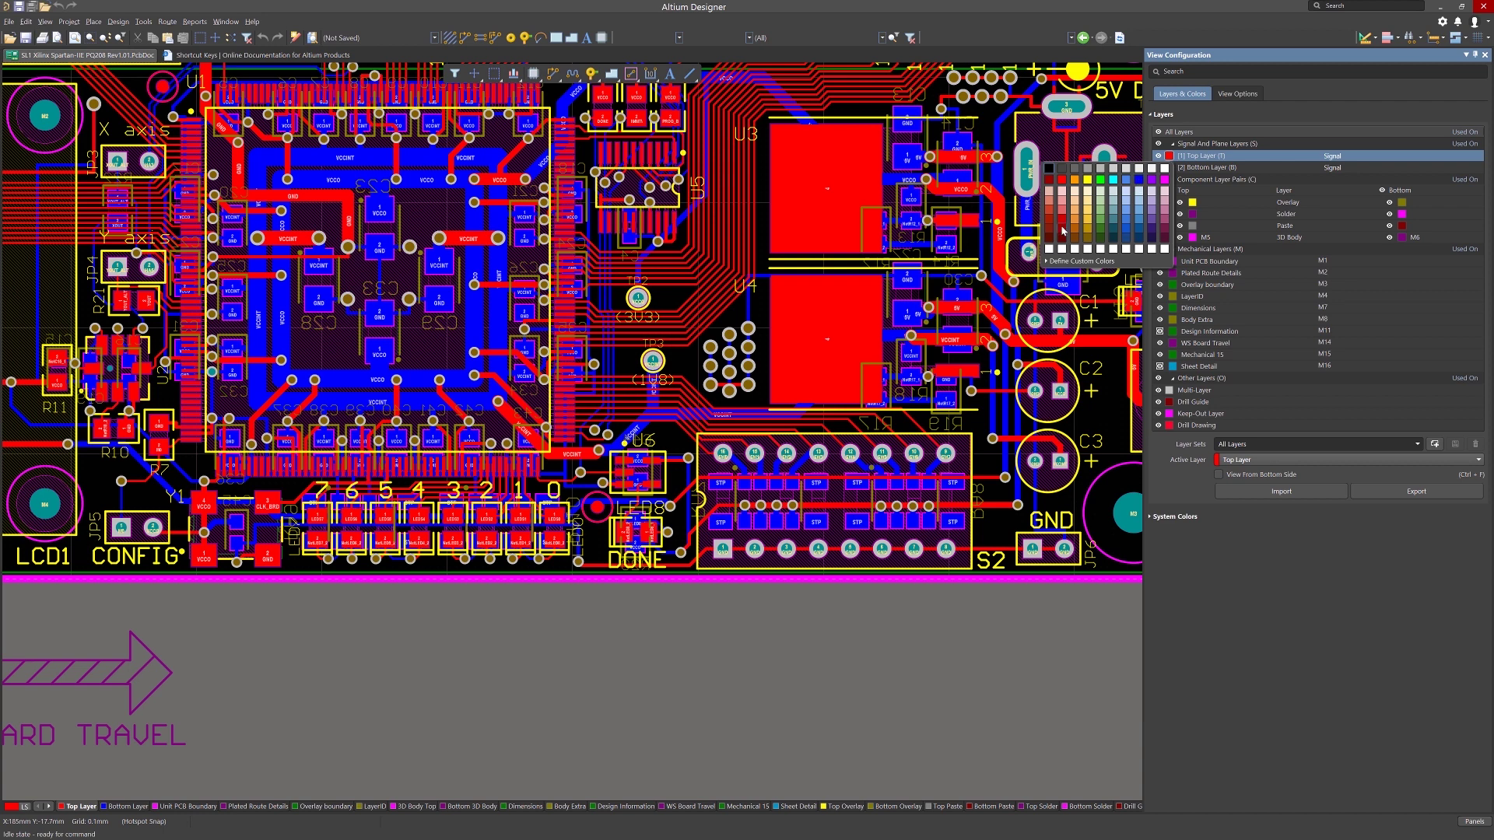
left_click(1080, 703)
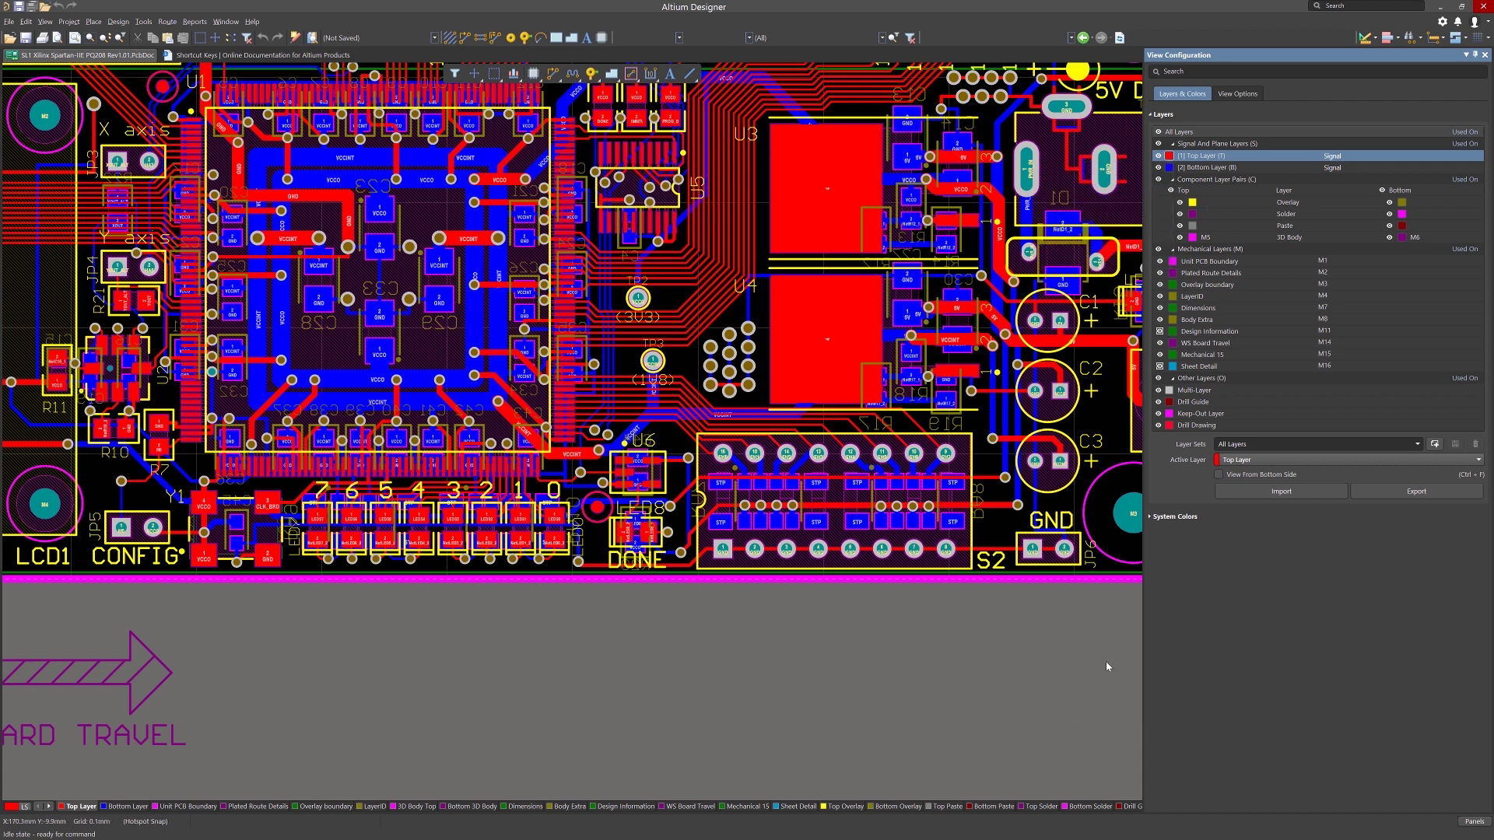
left_click(1158, 156)
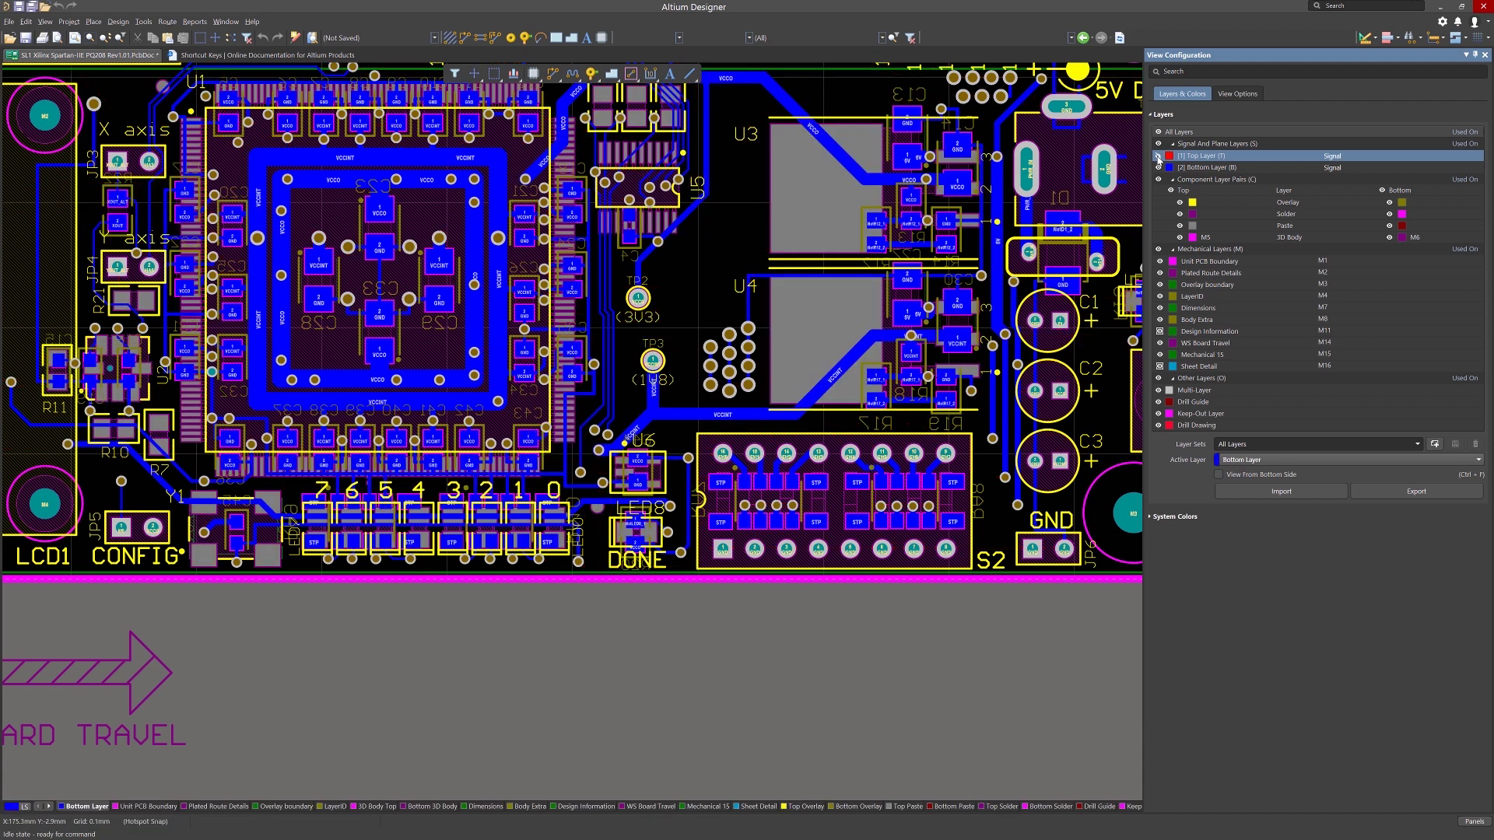
left_click(1159, 157)
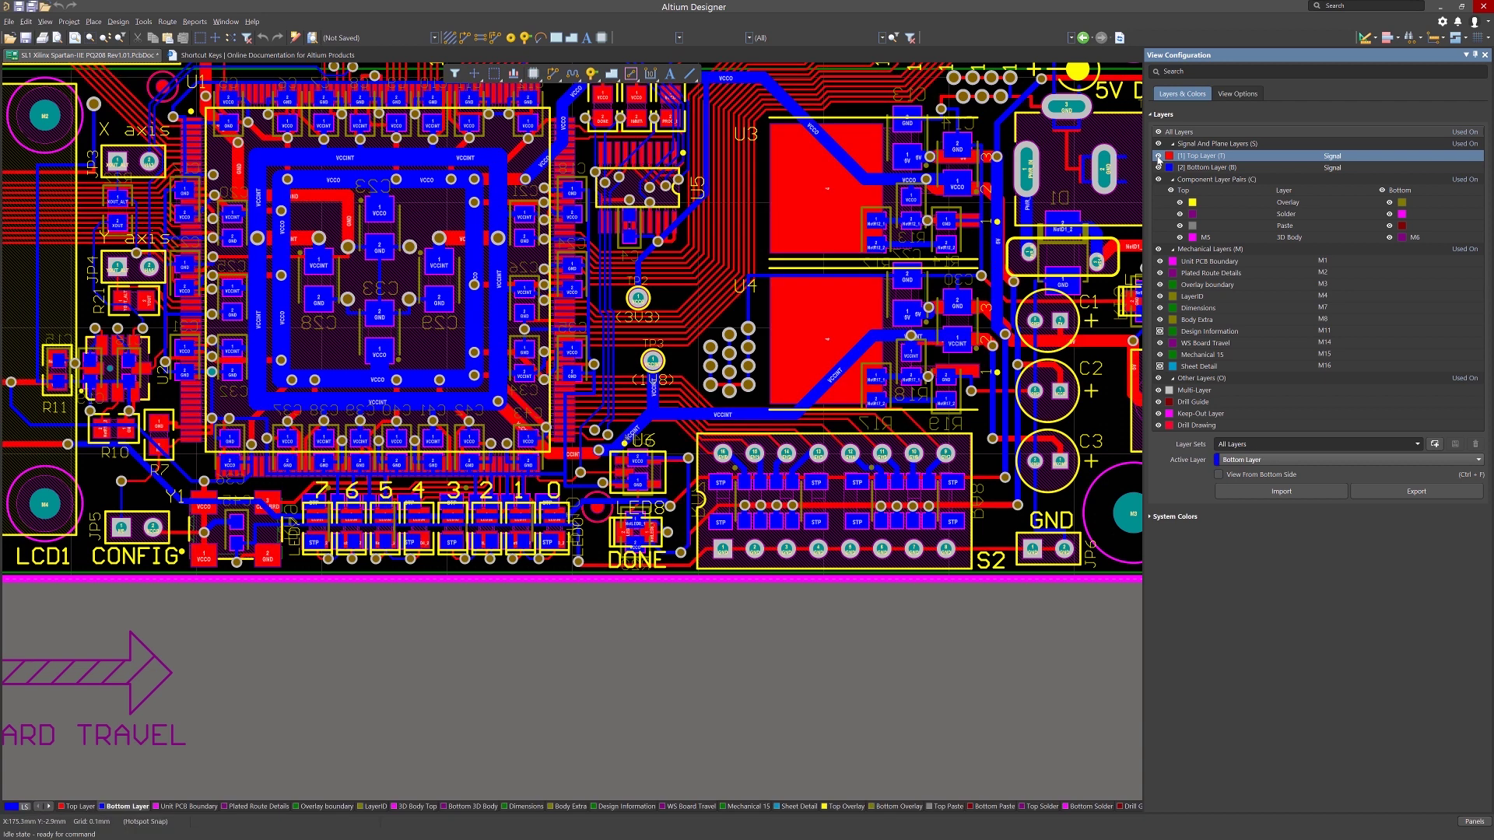
left_click(1159, 157)
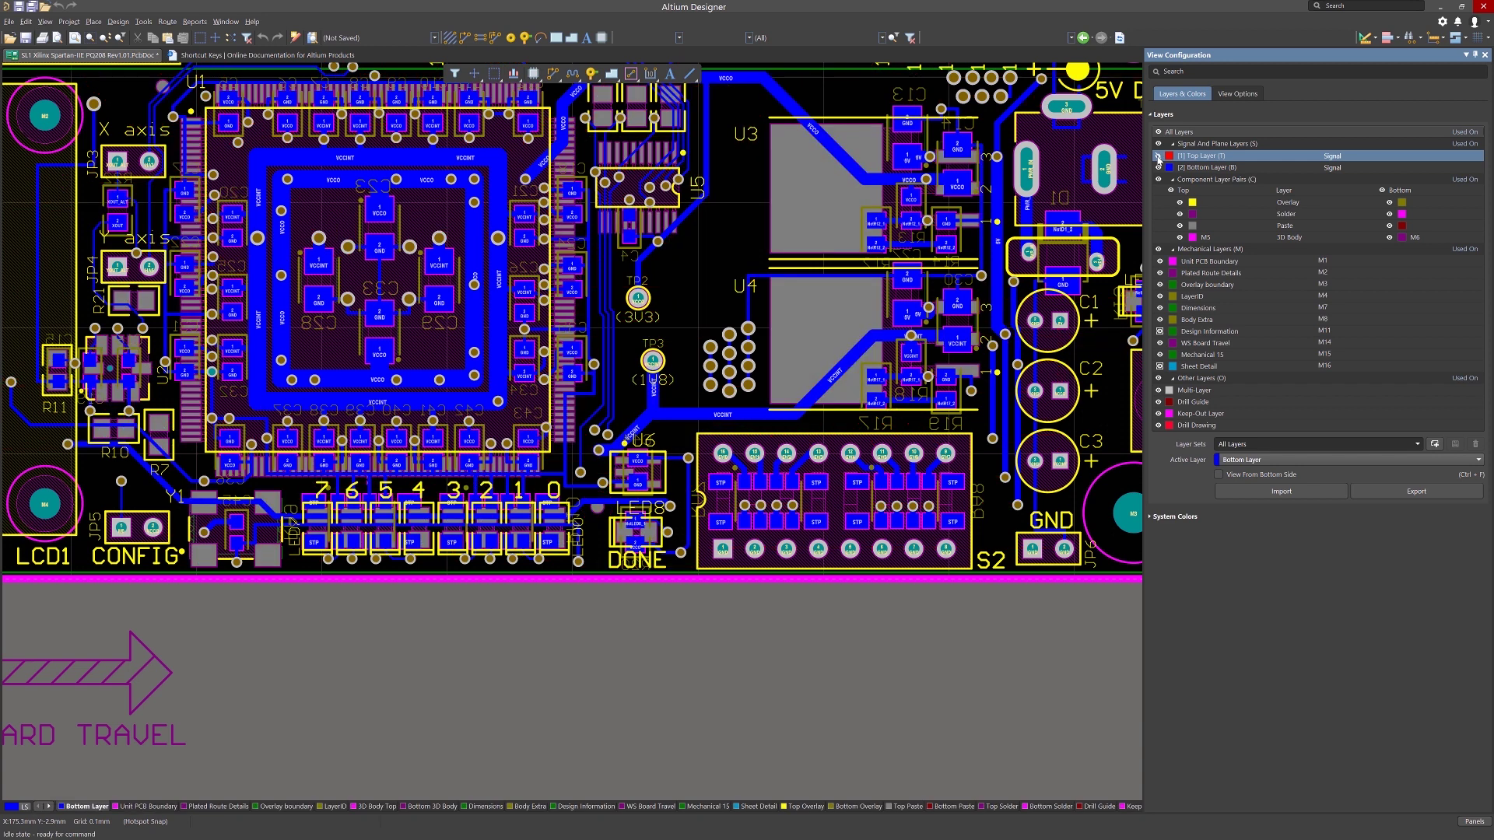
left_click(1159, 156)
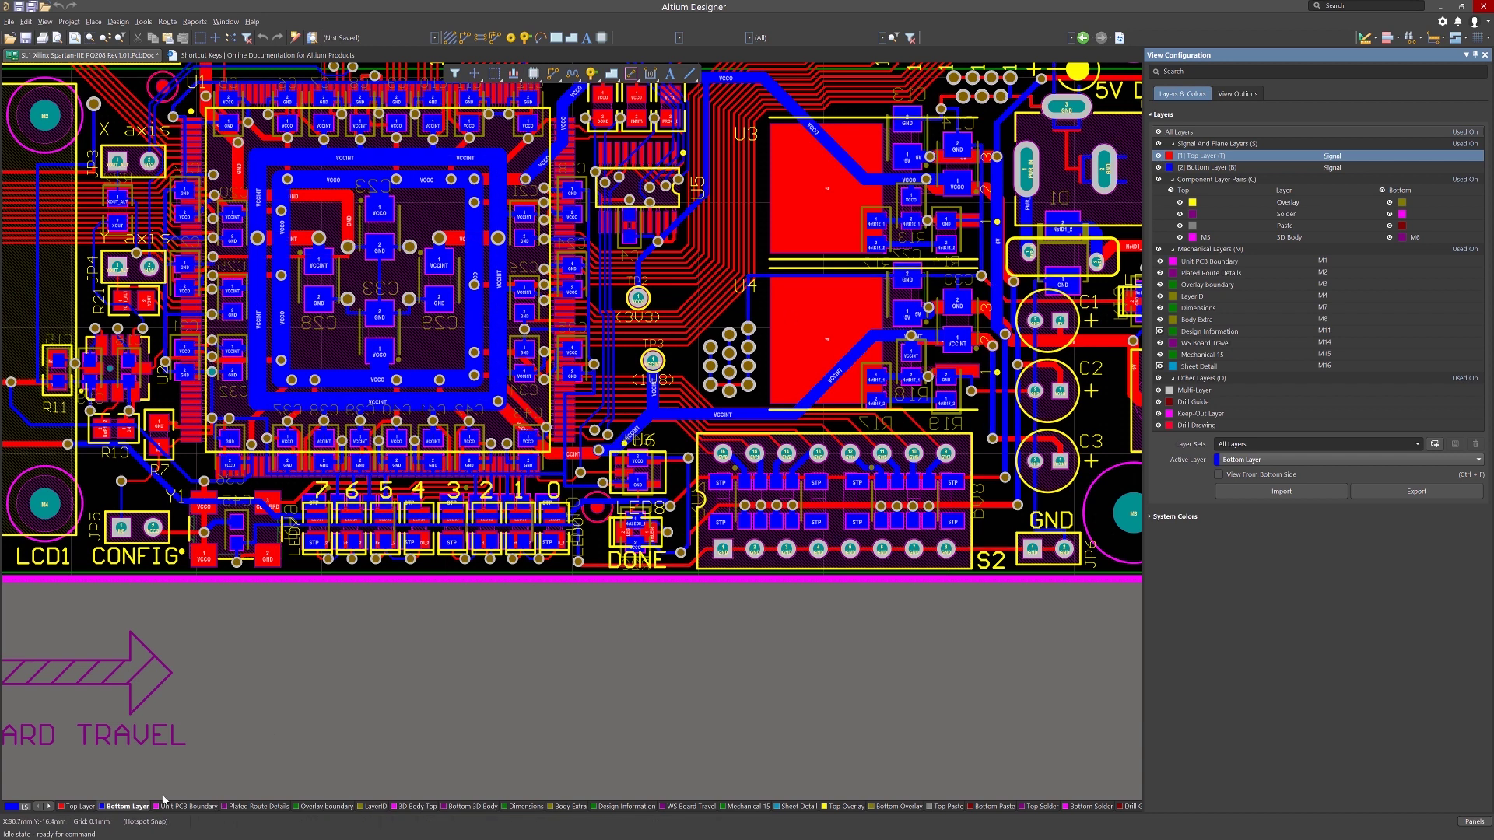
- Hide the Top Layer from its layer tab, then restore it via Show Layers > Top Layer
right_click(75, 808)
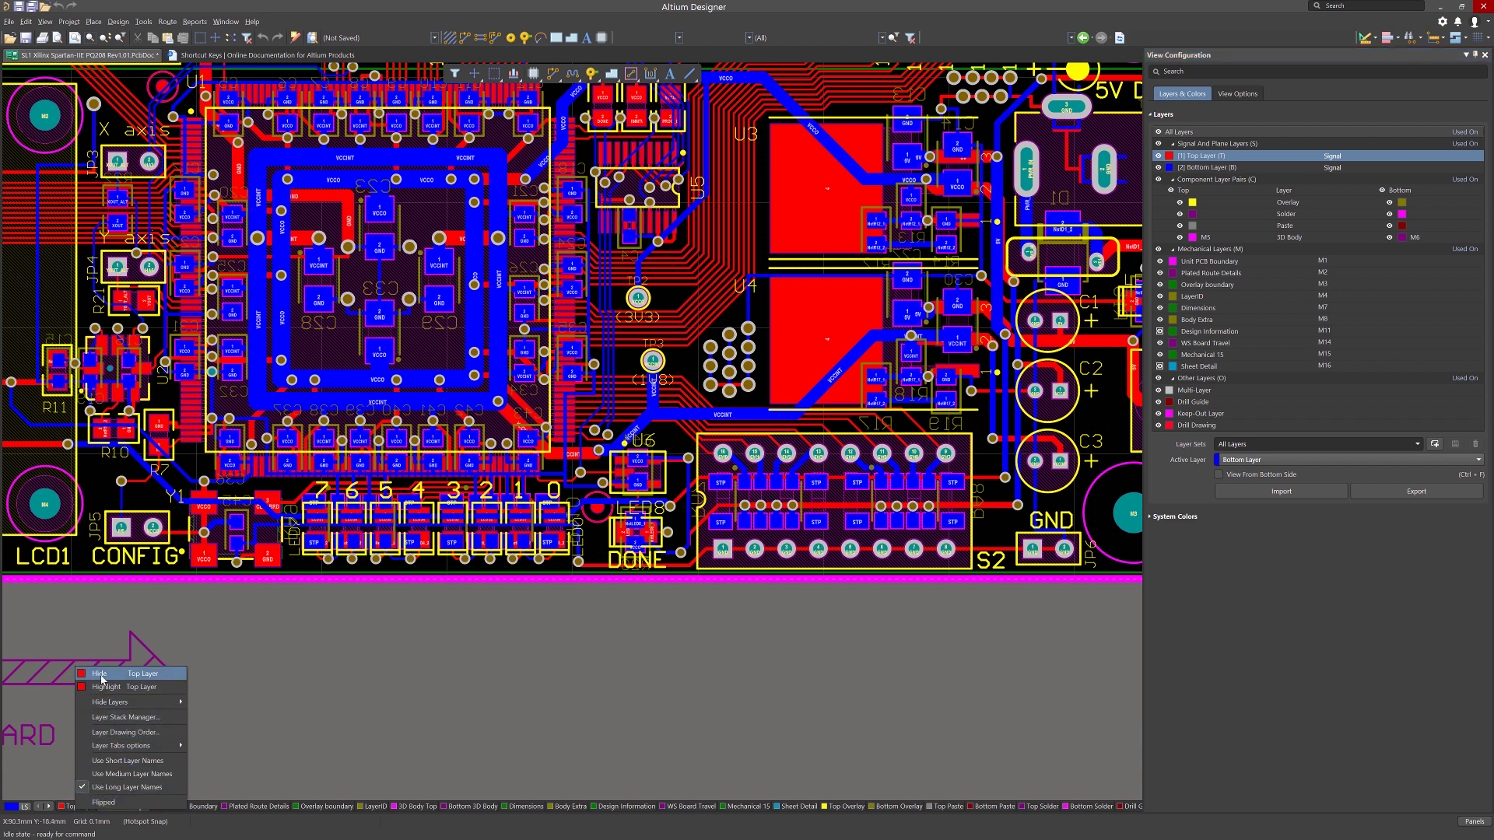
left_click(101, 675)
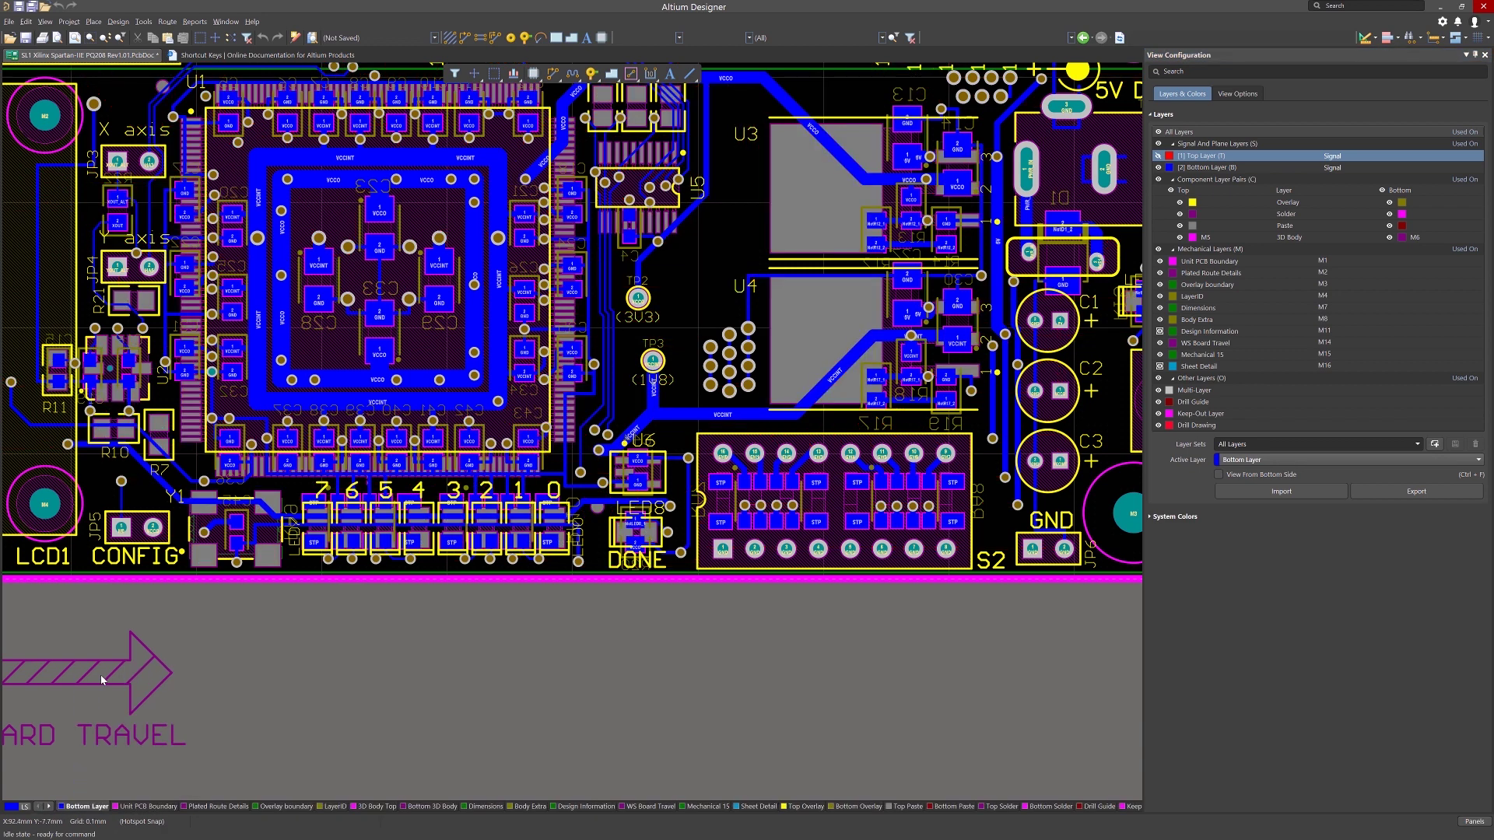
right_click(89, 809)
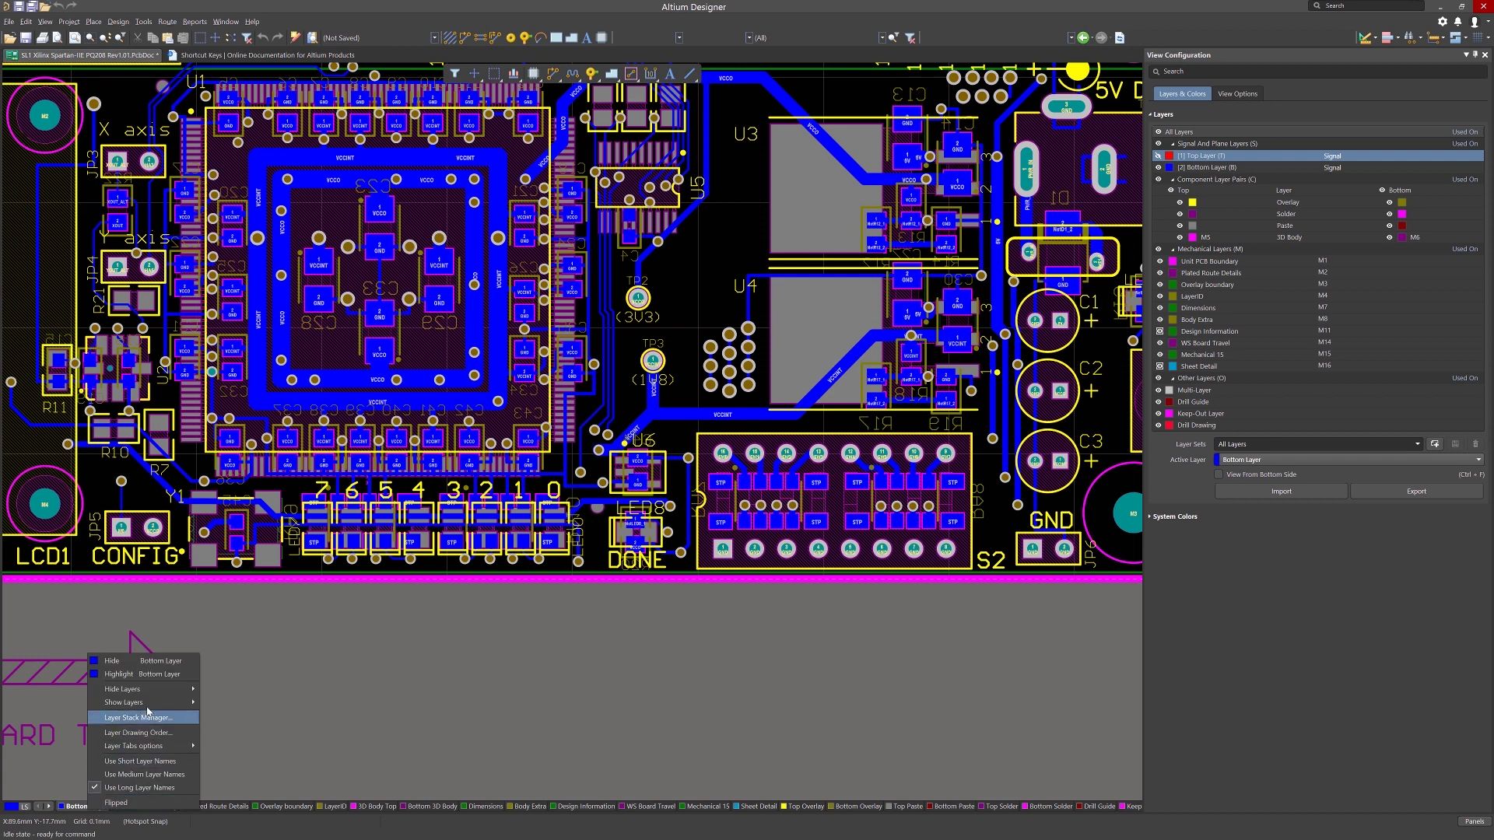
mouse_move(151, 709)
left_click(219, 703)
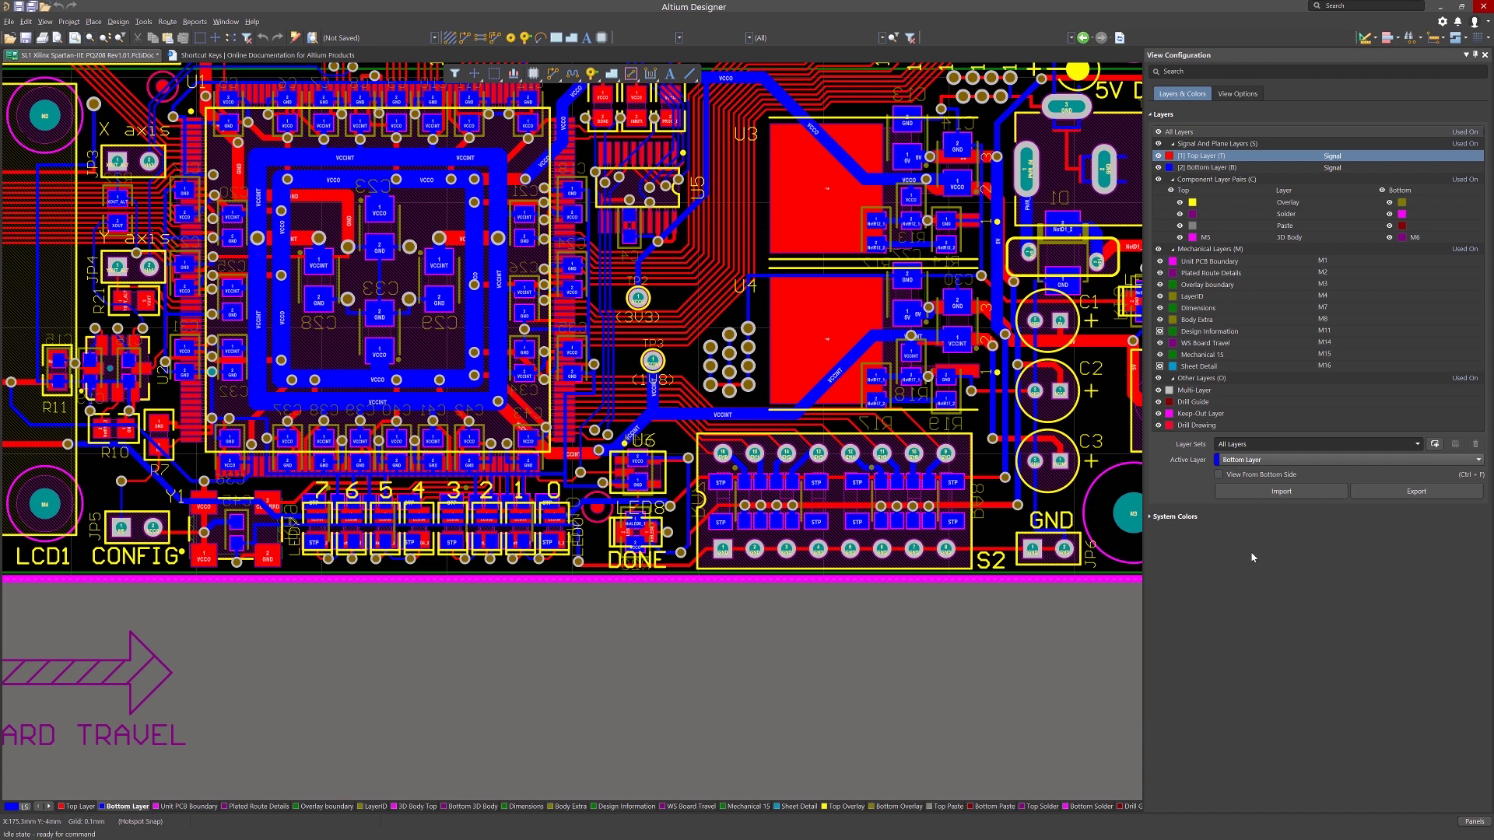
- On the View Options page, turn 3D and Single Layer Mode on and back off, keeping 2D
left_click(1233, 94)
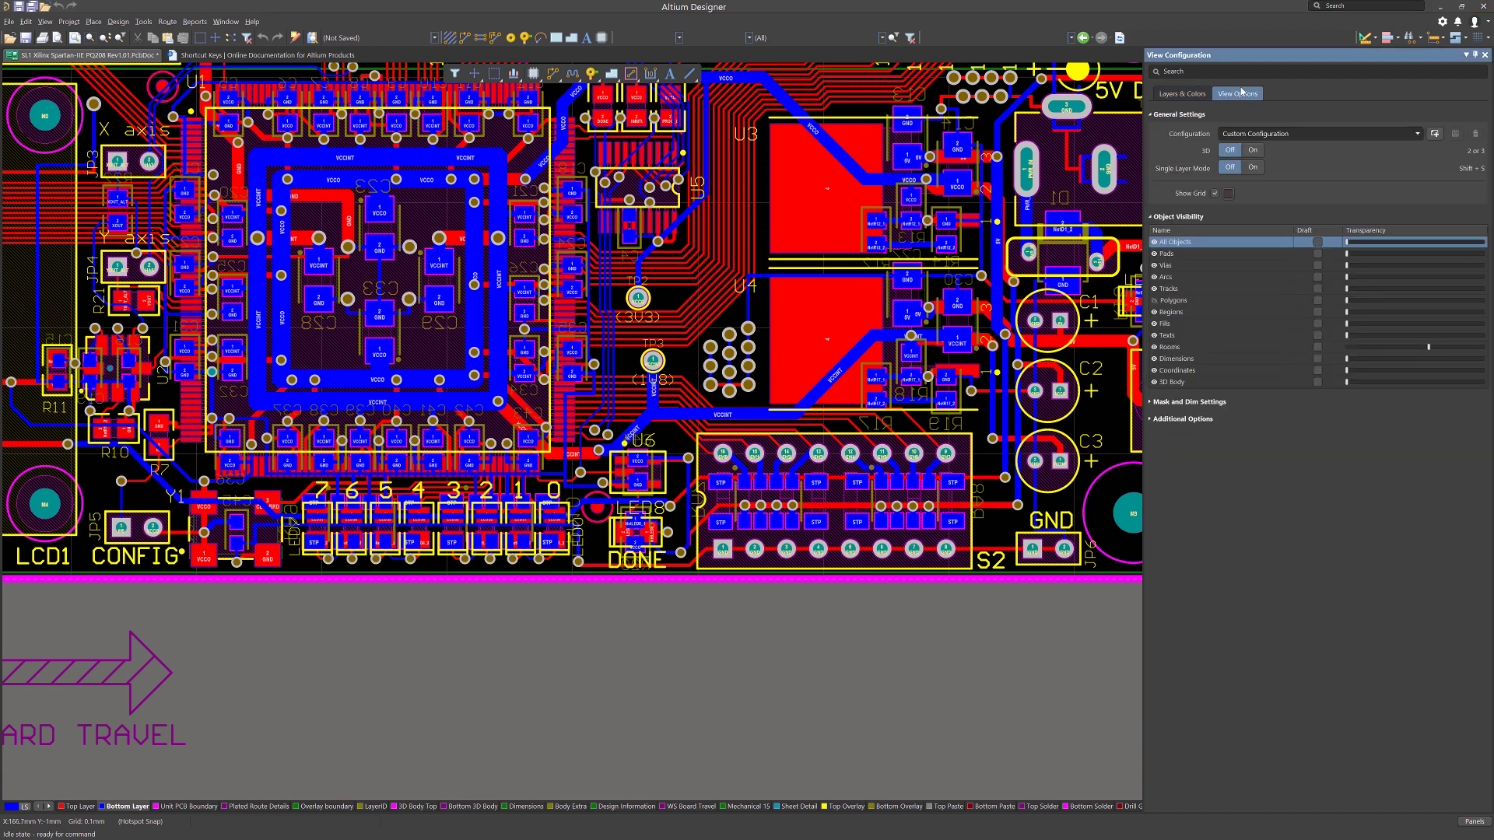
left_click(1237, 152)
left_click(1232, 151)
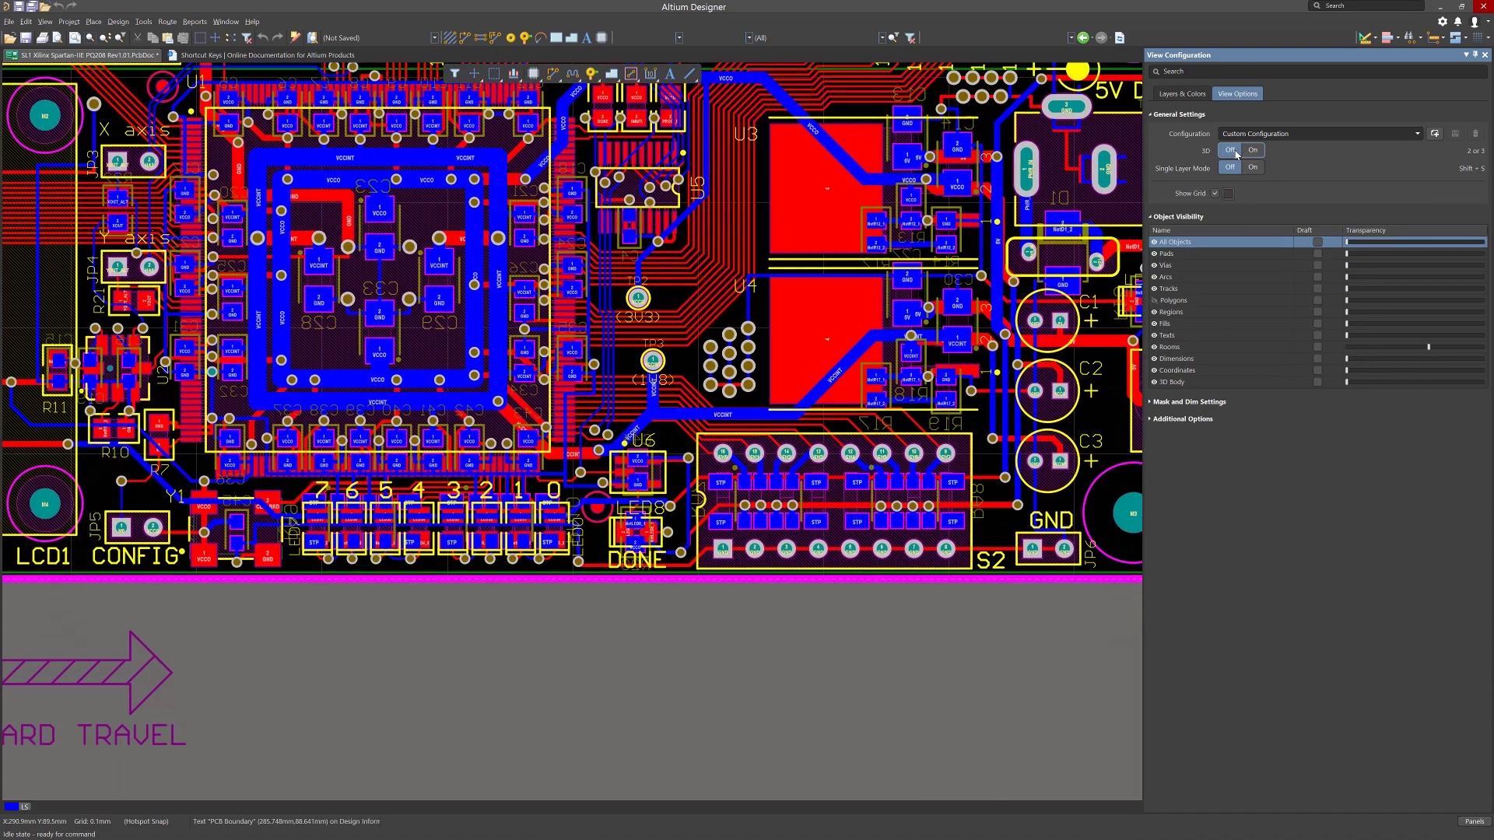
left_click(1253, 167)
left_click(1231, 168)
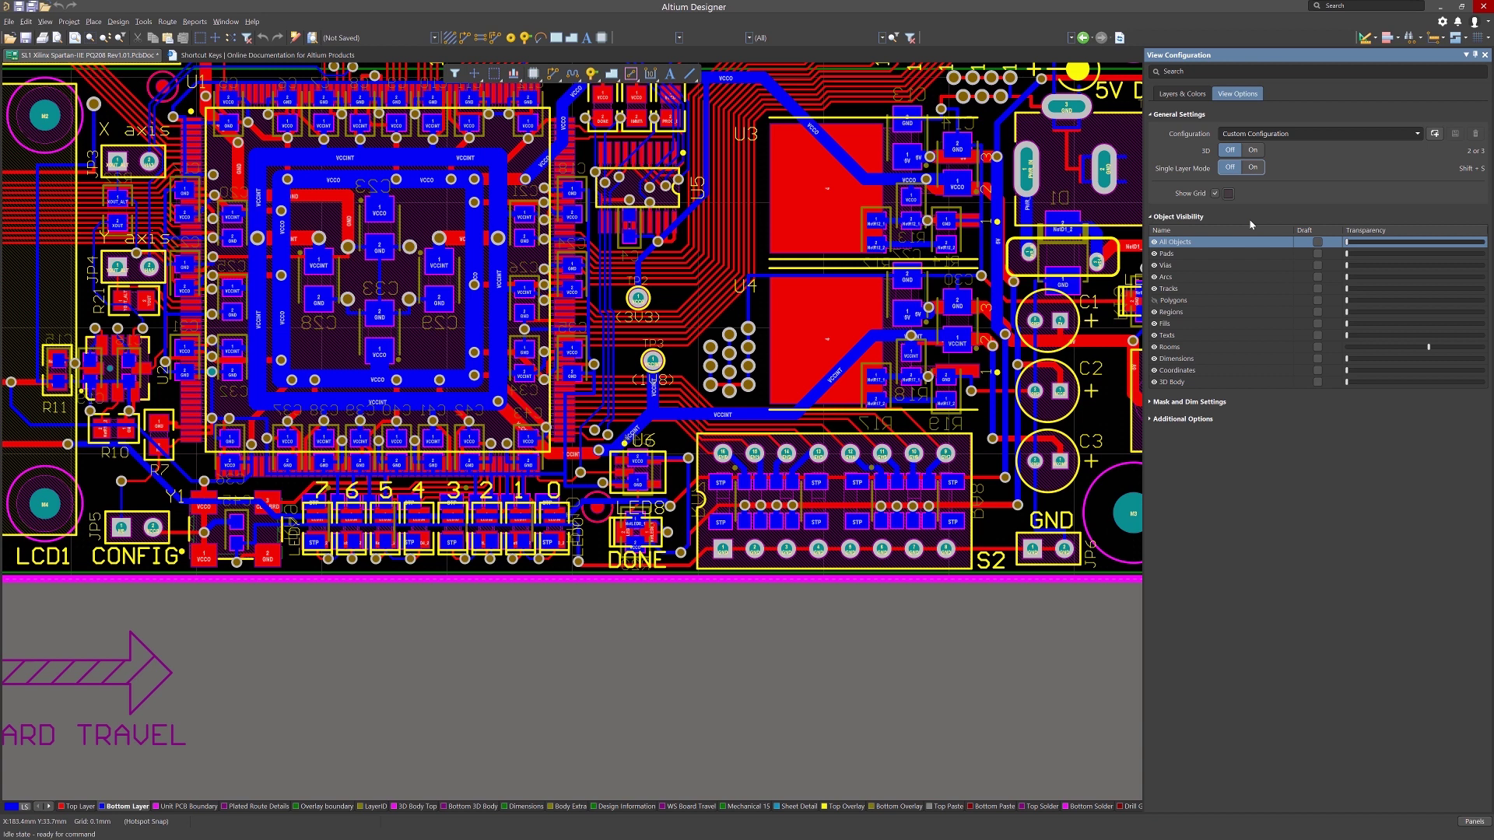
- Show the Polygons pours, make Top Layer active, then hide the pours again
left_click(1155, 301)
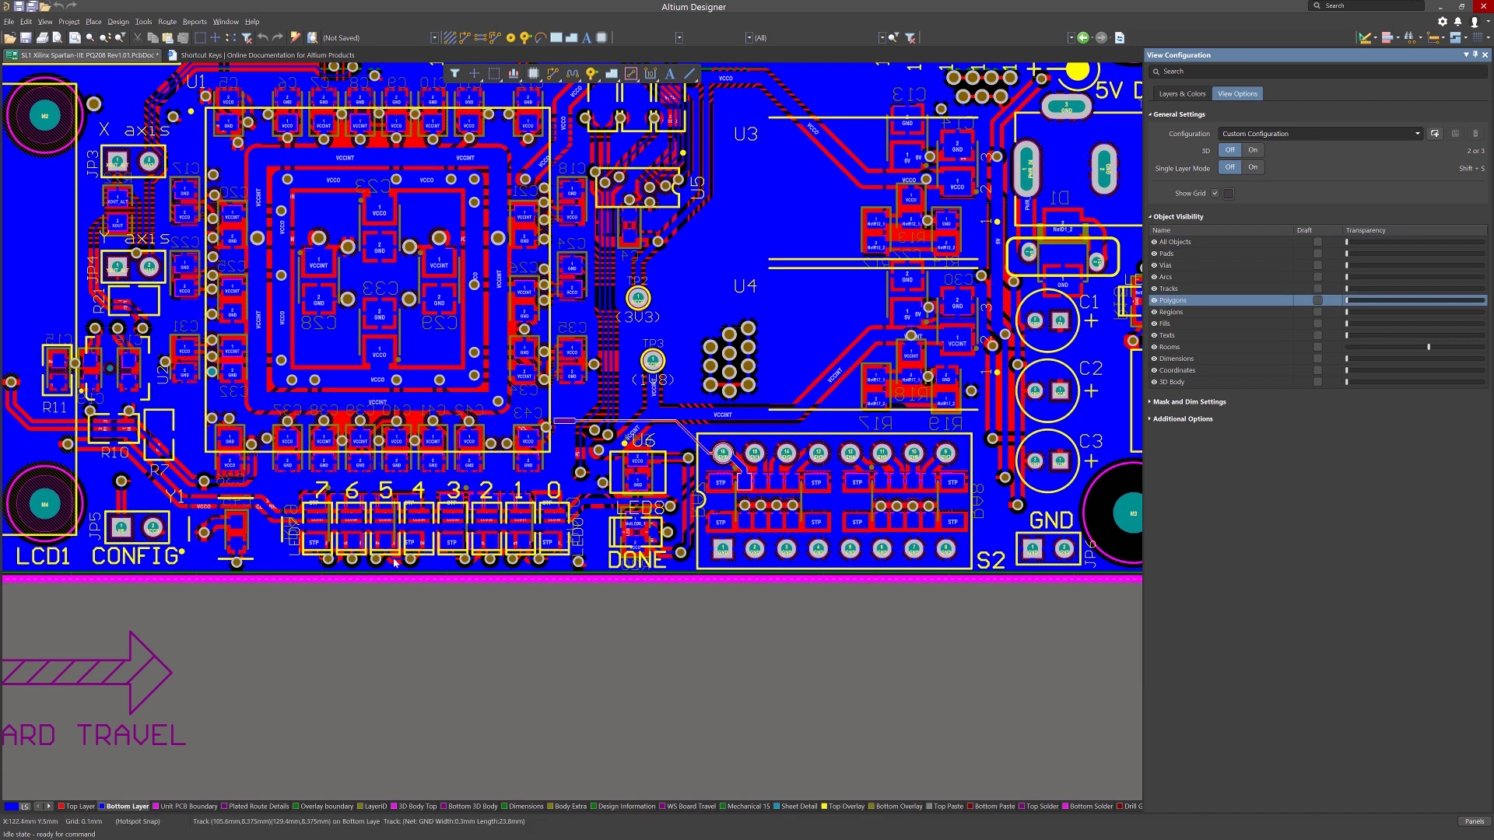
key("KP_Multiply")
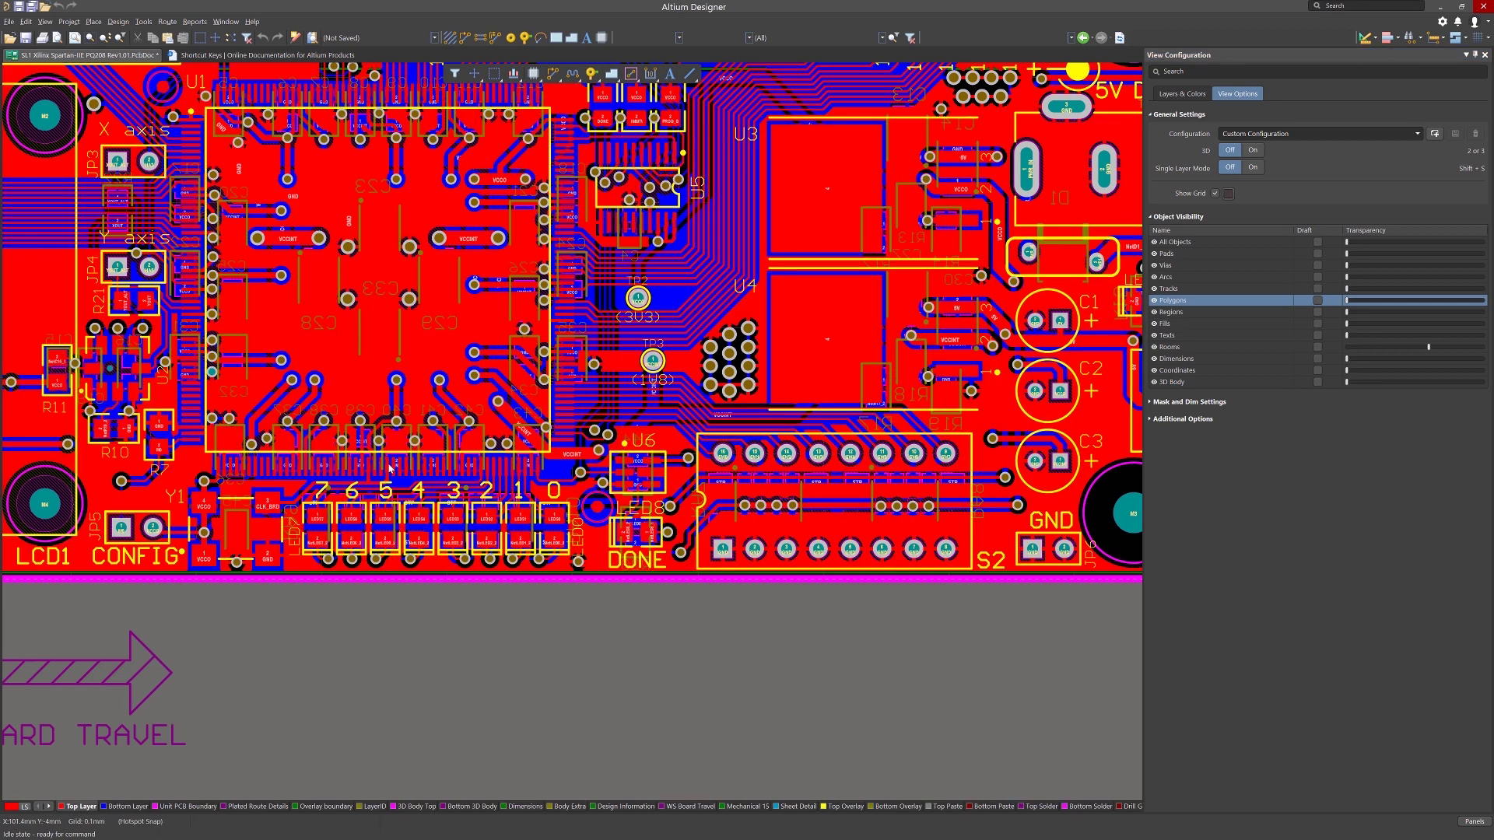
left_click(1155, 301)
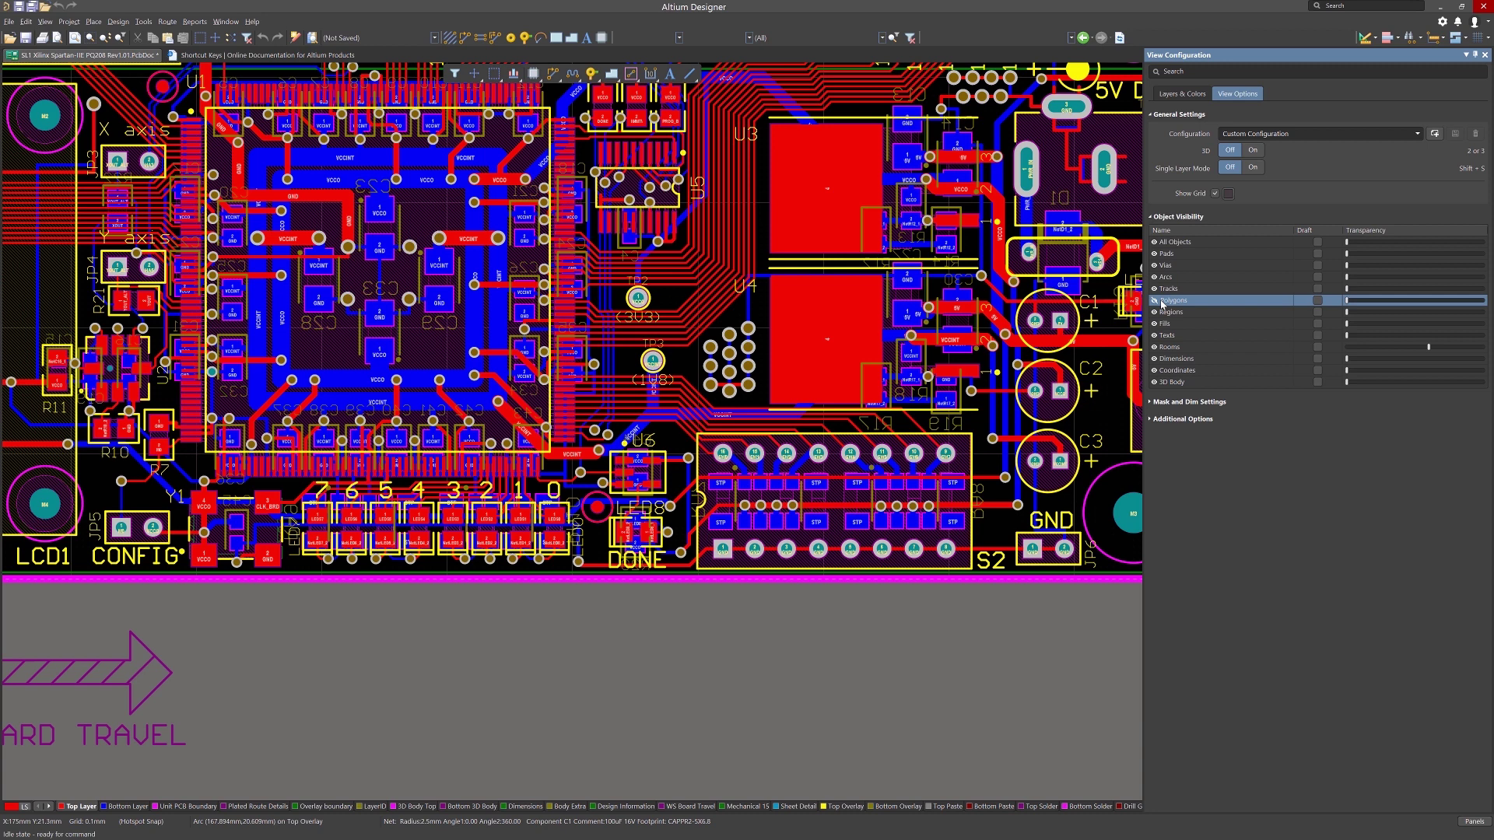
- Expand Mask and Dim Settings and Additional Options, toggle Pad Numbers off and on, and return to Layers & Colors
left_click(1153, 404)
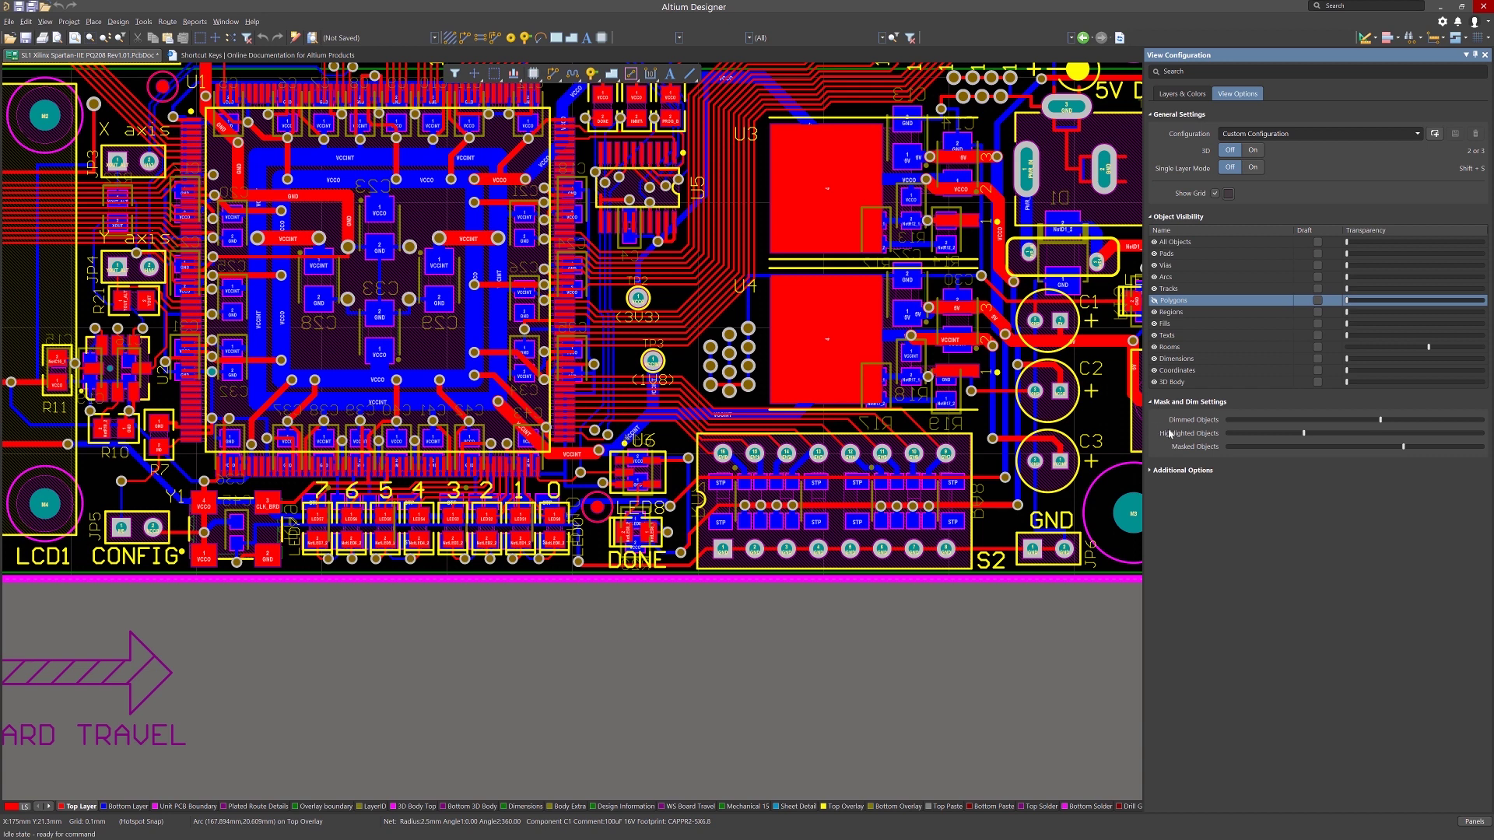
left_click(1150, 471)
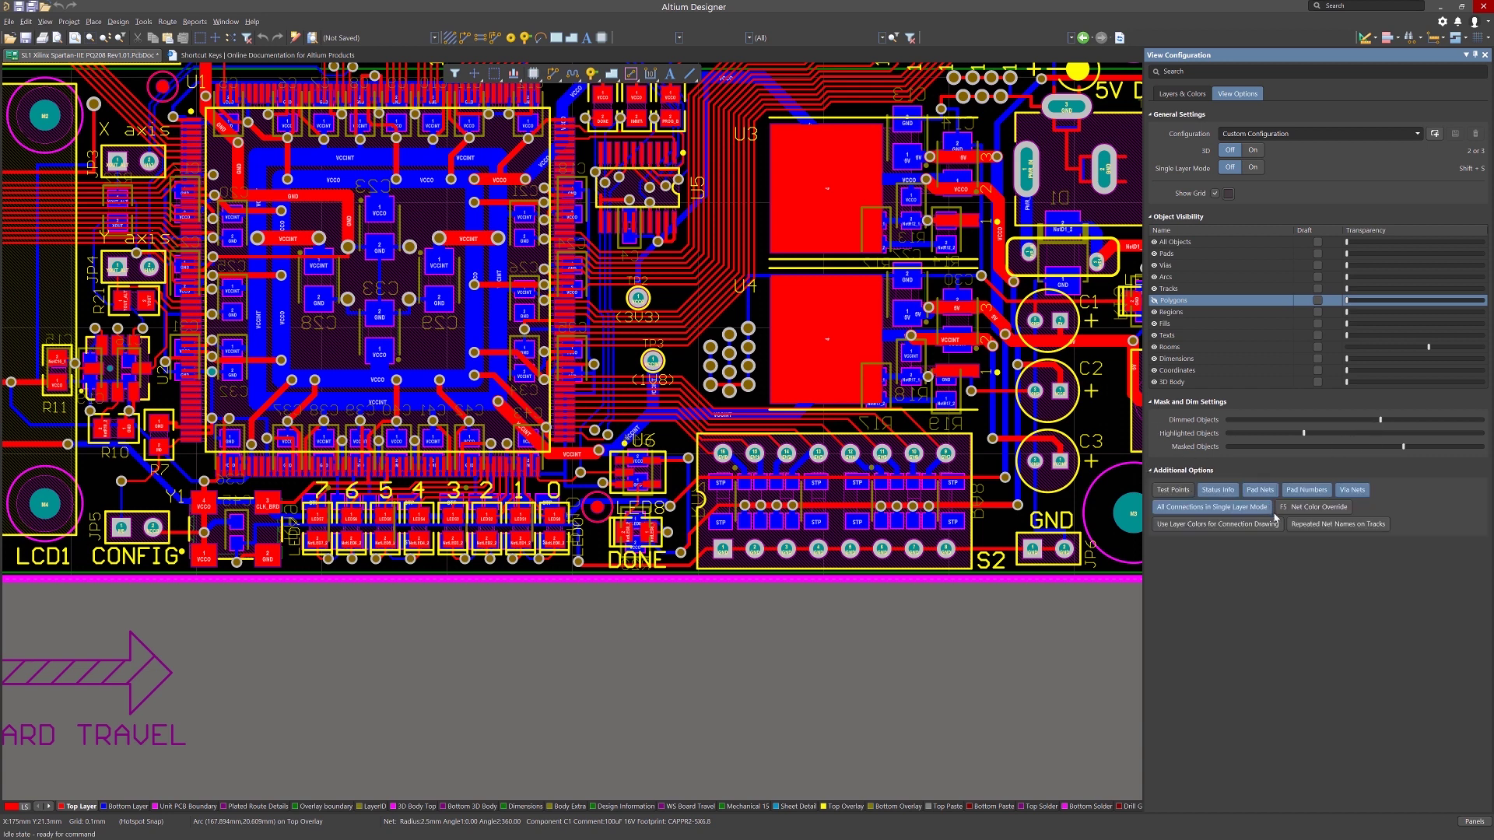
left_click(1307, 490)
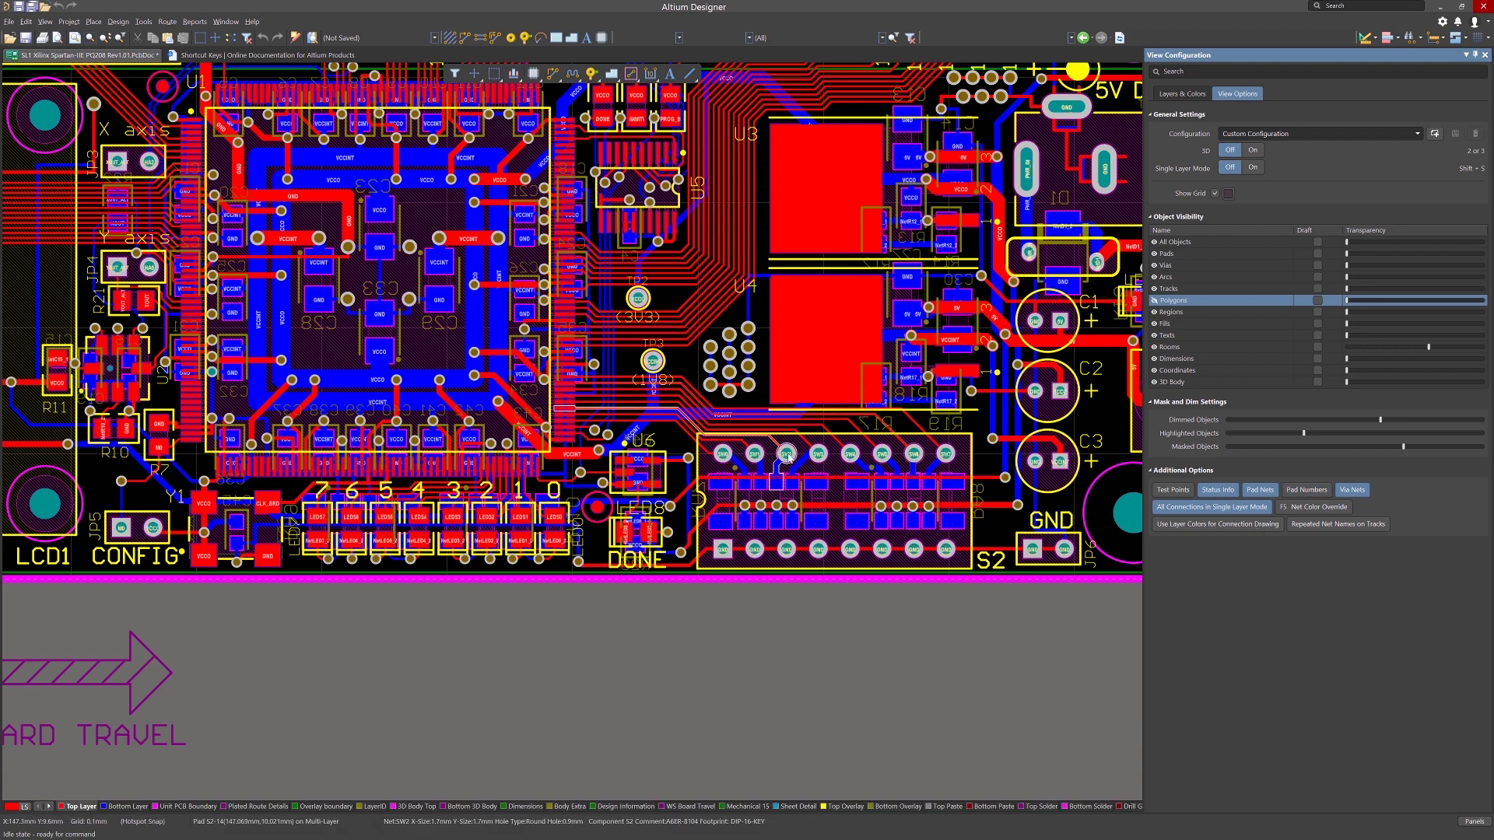
left_click(1307, 490)
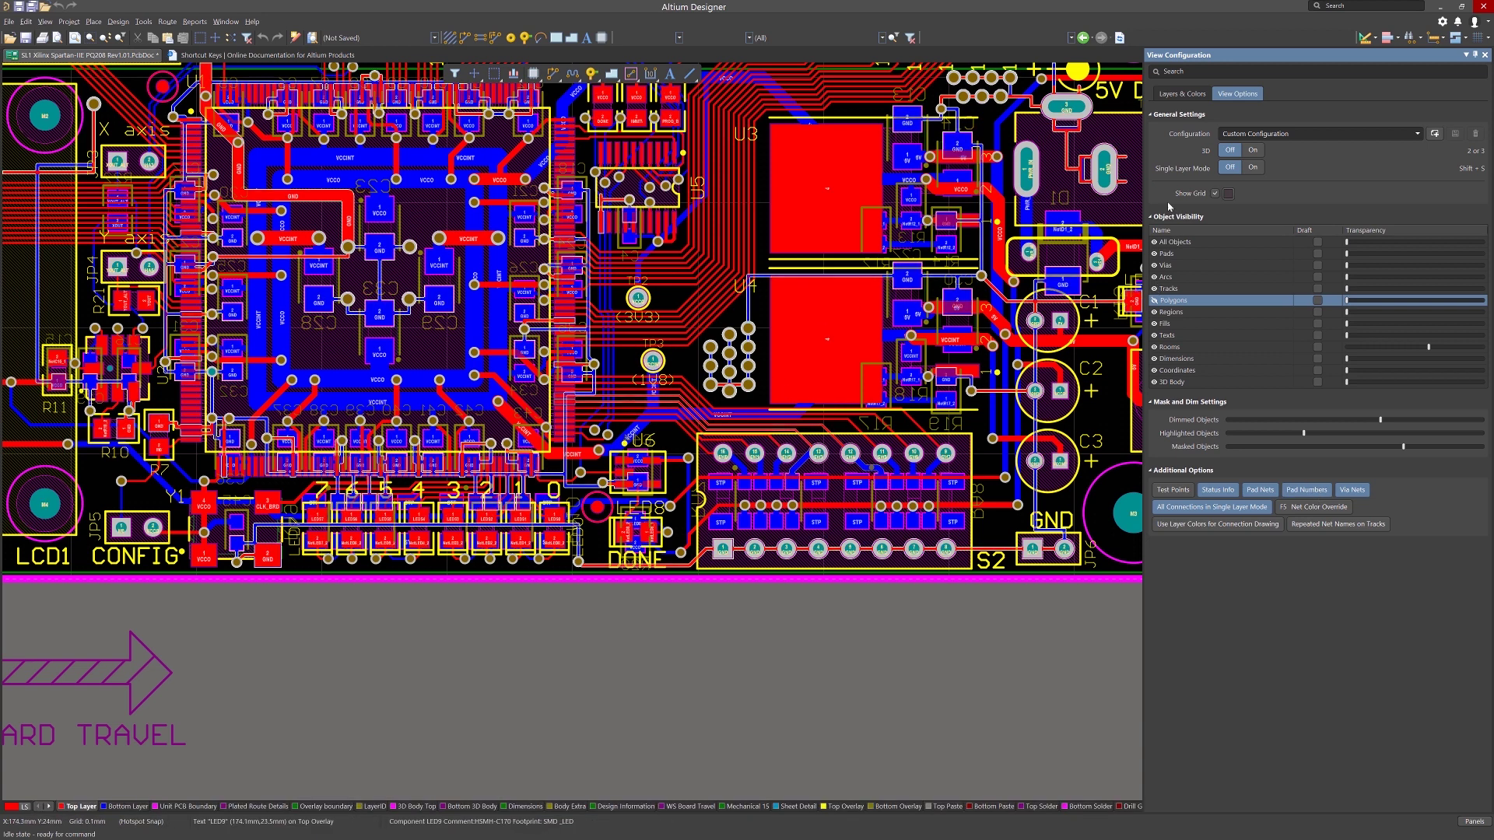
left_click(1184, 93)
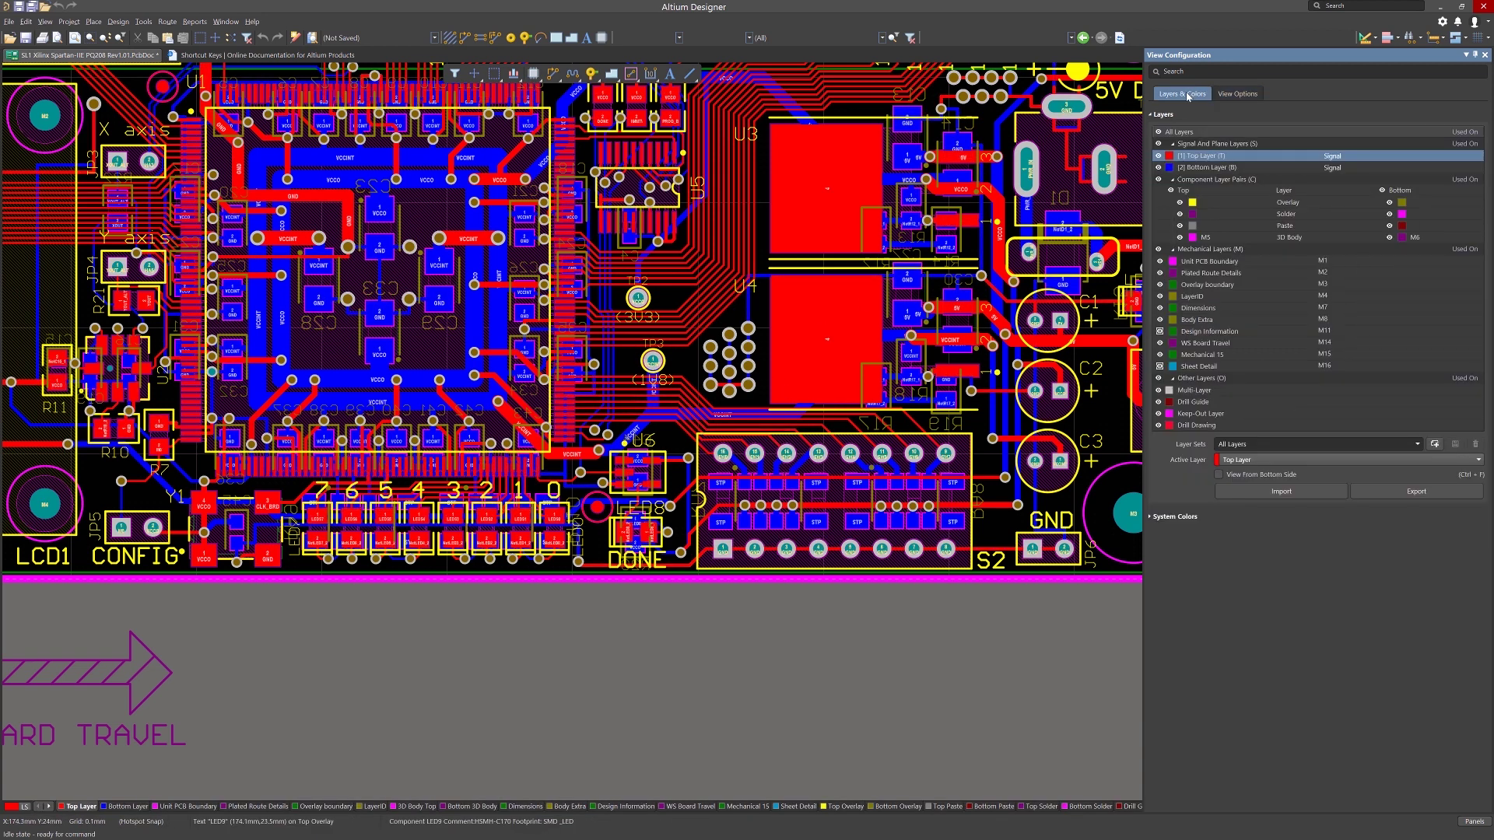
- Collapse and re-expand the mechanical layers, then open Edit Layer for Unit PCB Boundary, leaving its name unchanged
left_click(1174, 250)
left_click(1173, 250)
right_click(1193, 262)
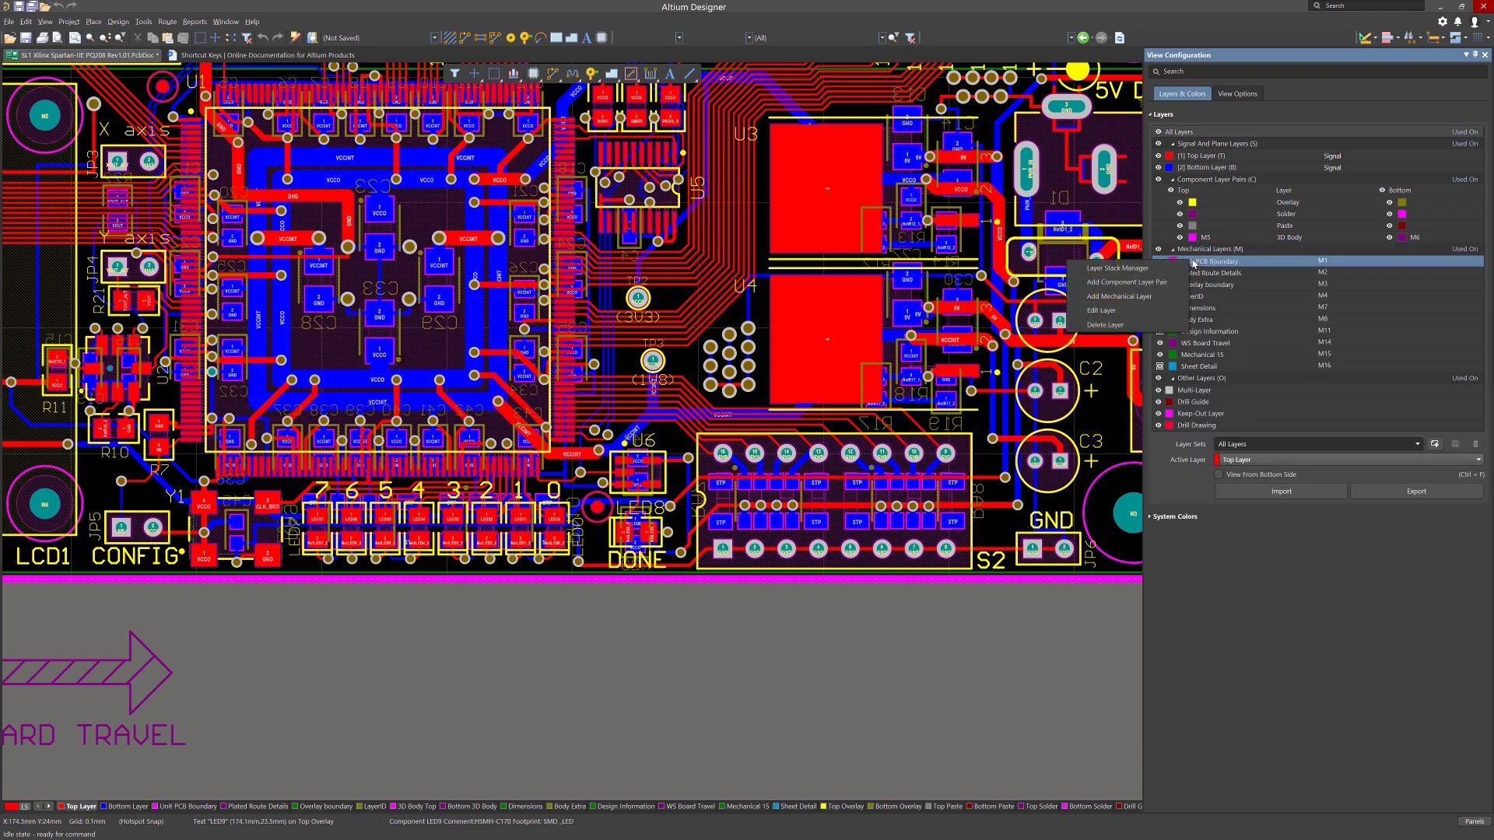
left_click(1146, 313)
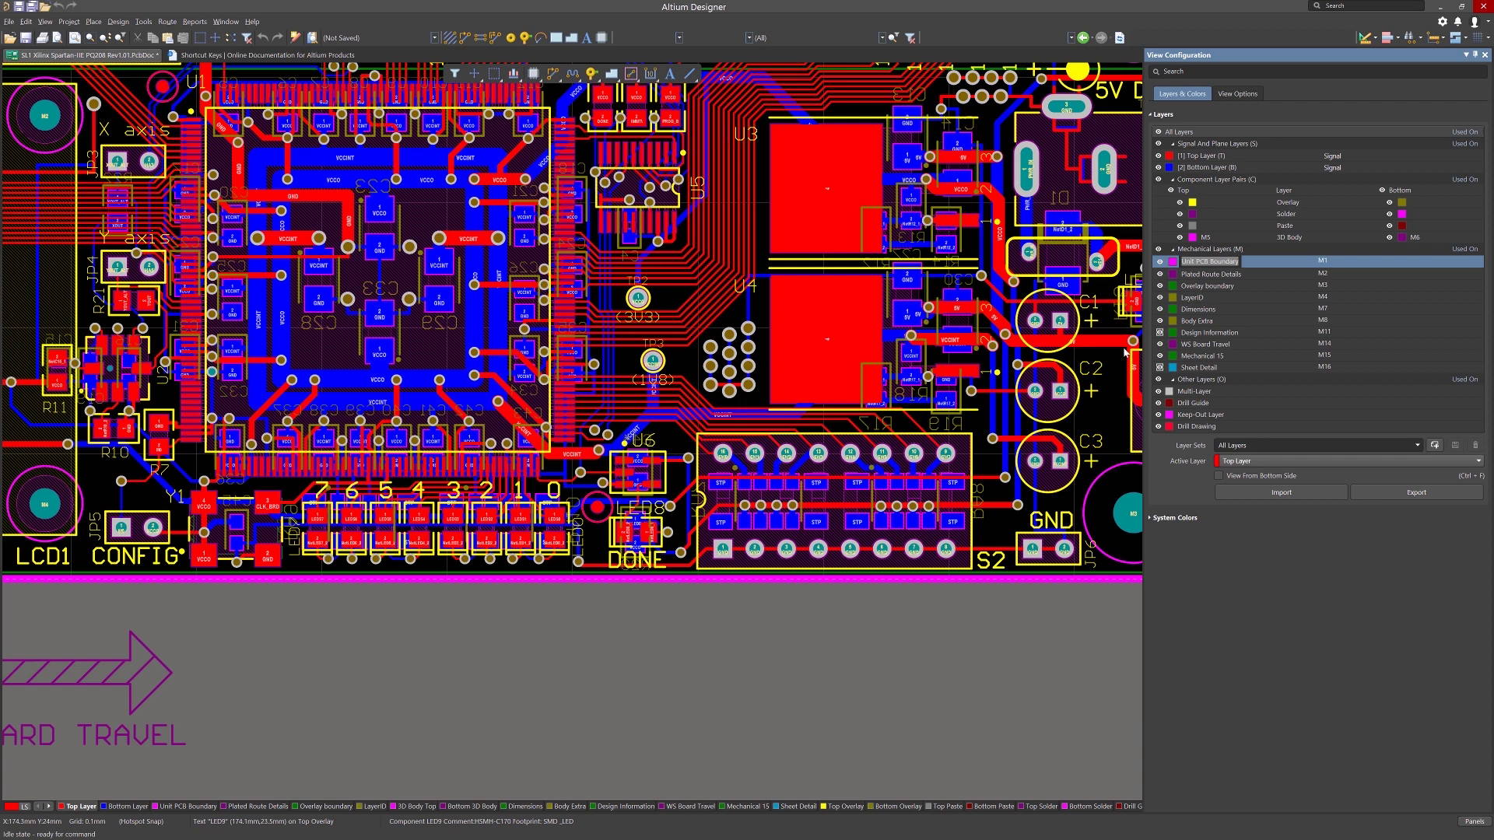
left_click(1090, 674)
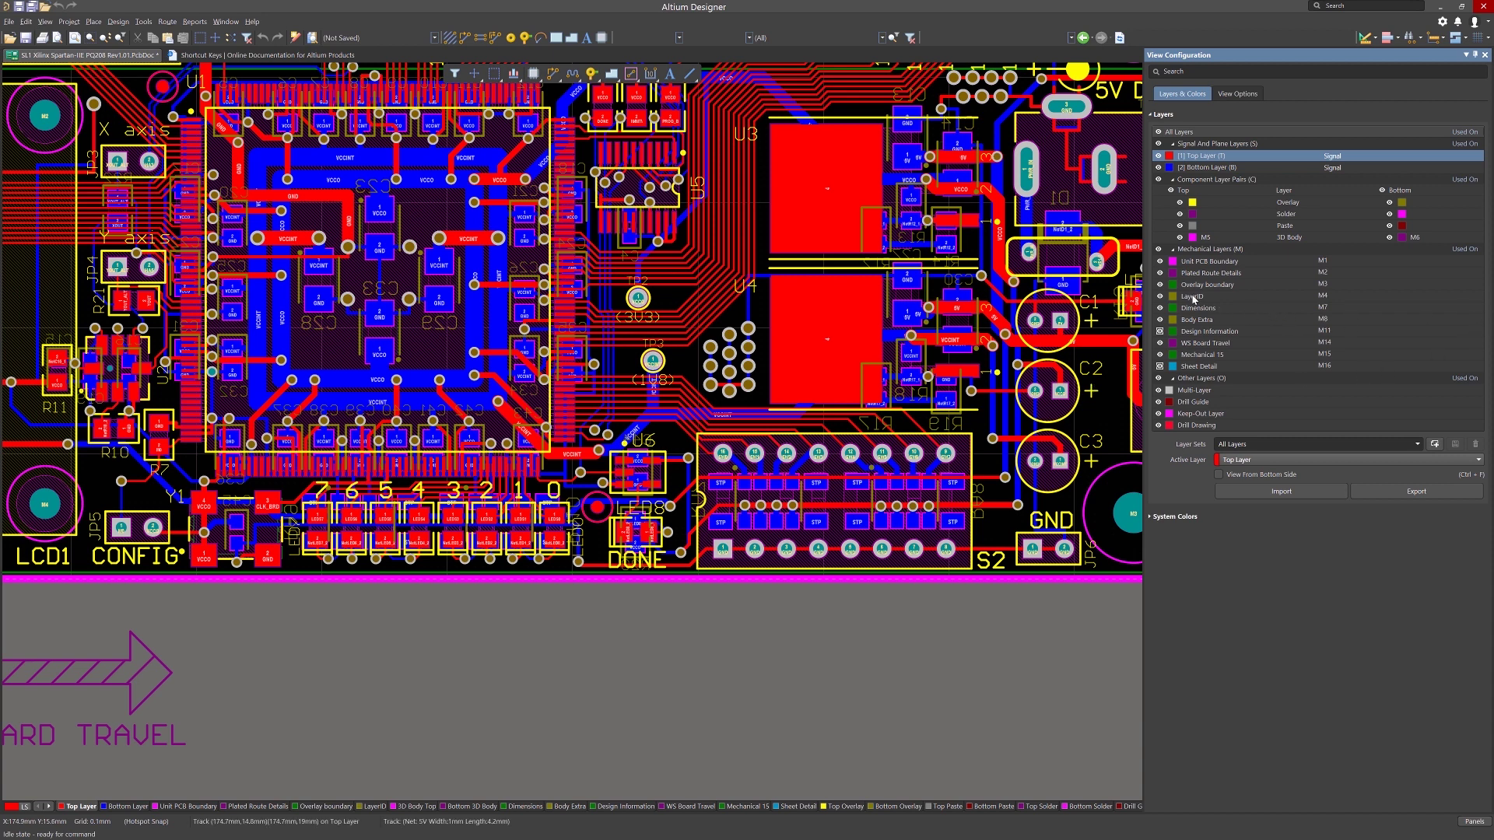
right_click(1200, 157)
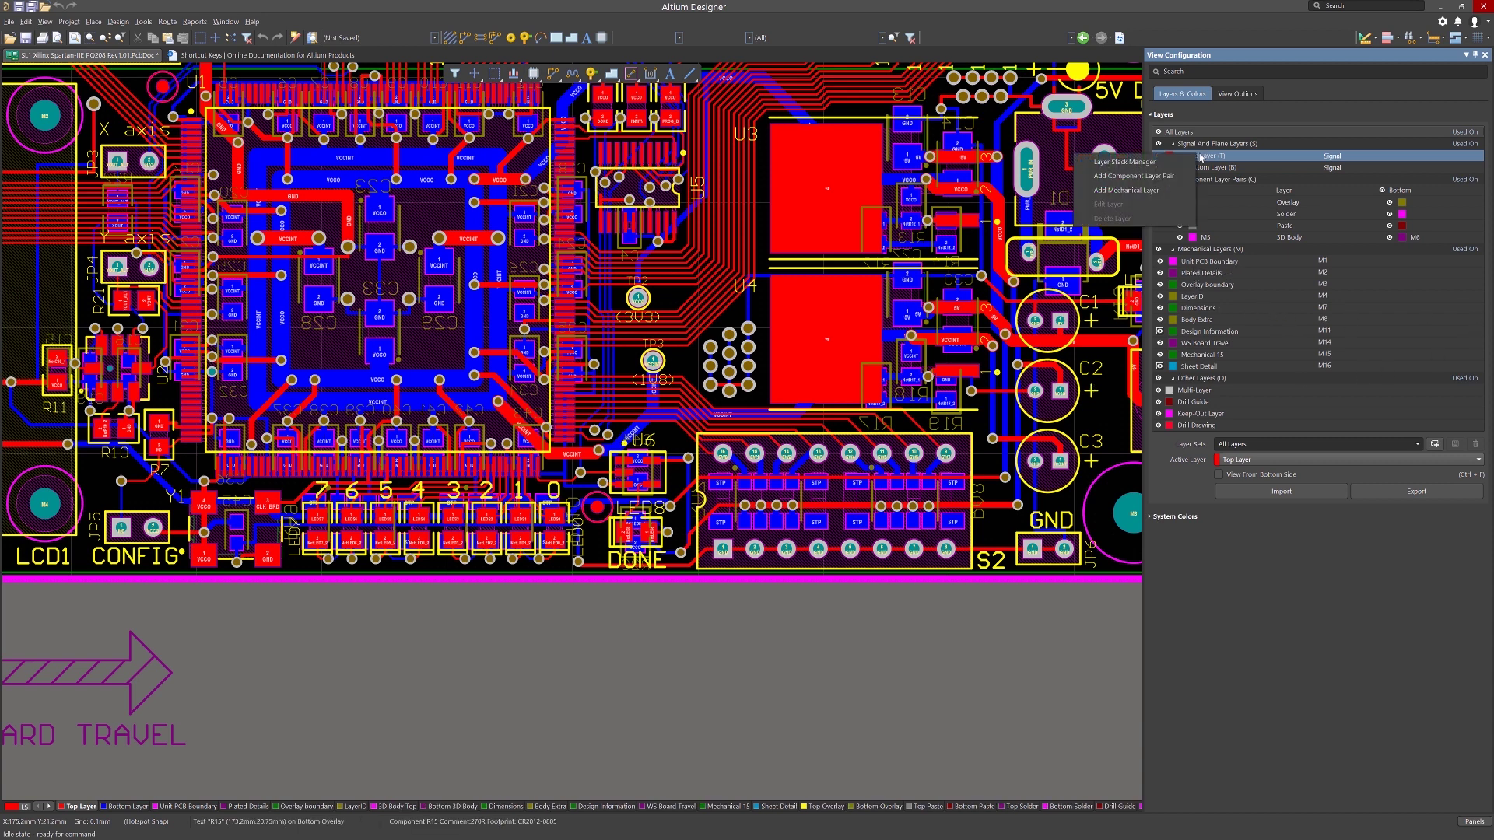
left_click(1138, 164)
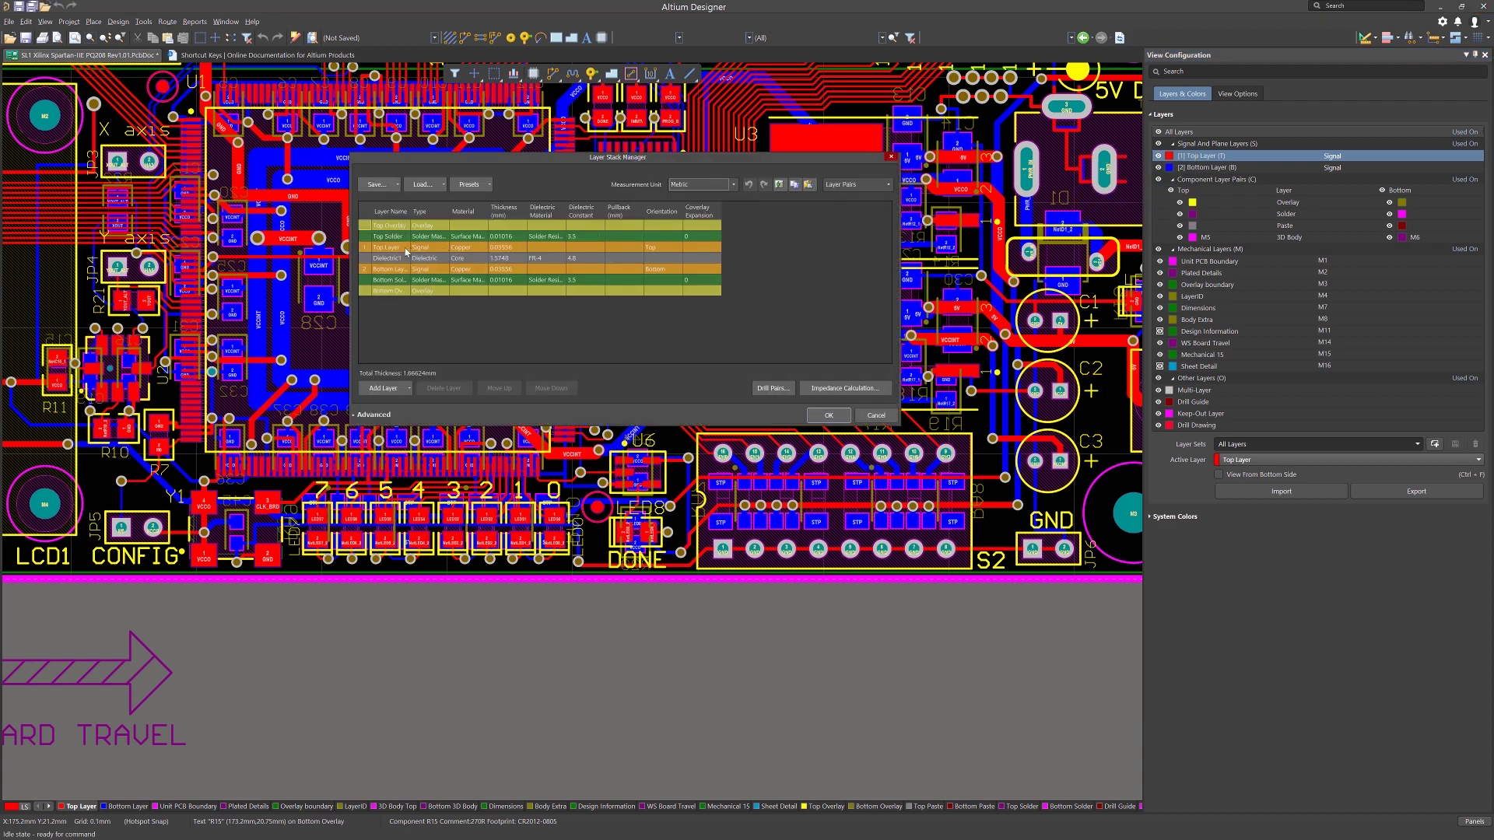
left_click(392, 249)
left_click(391, 251)
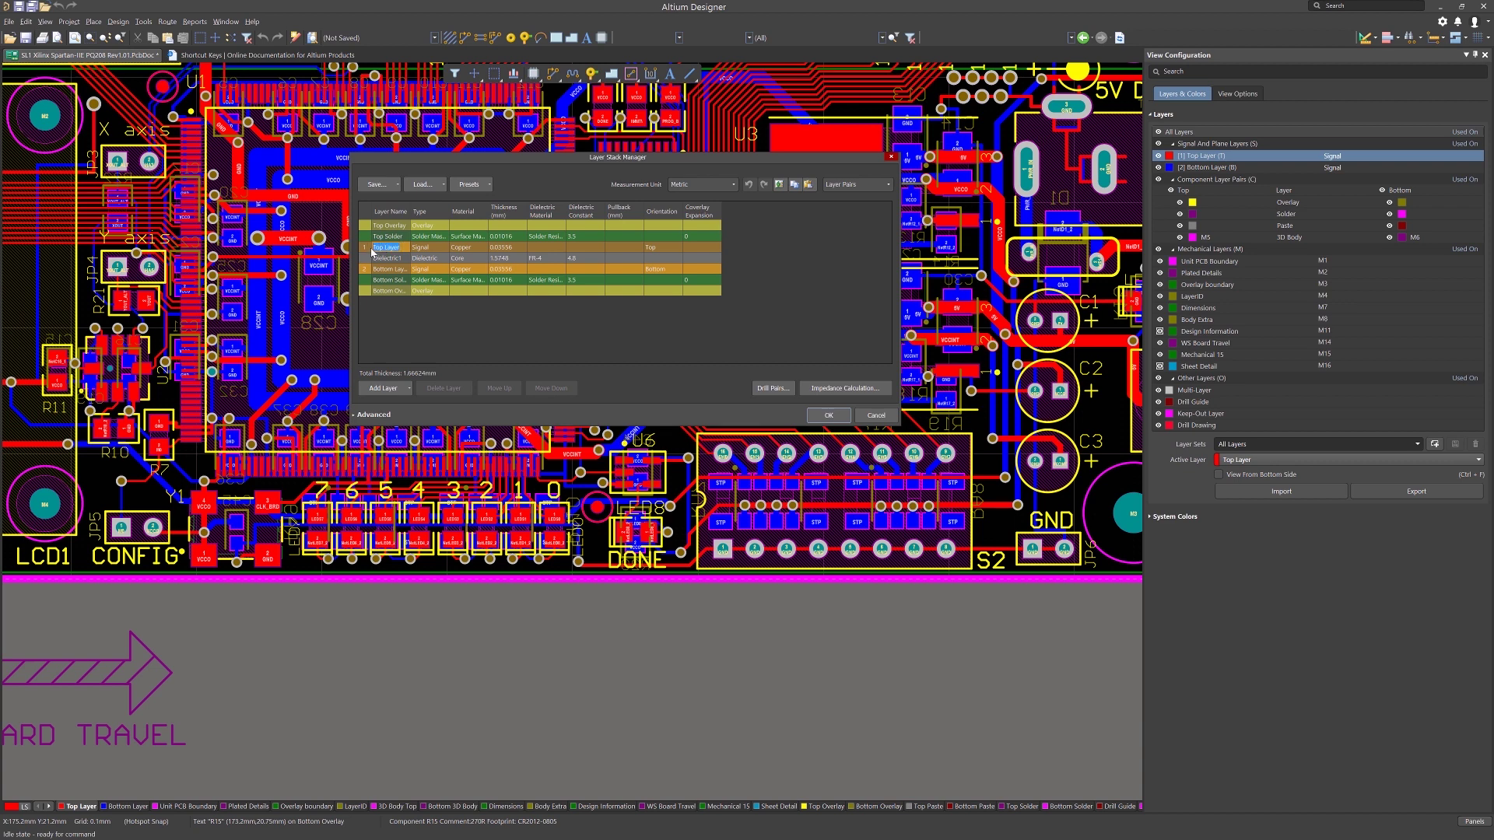
key("BackSpace")
left_click_drag(411, 217, 427, 217)
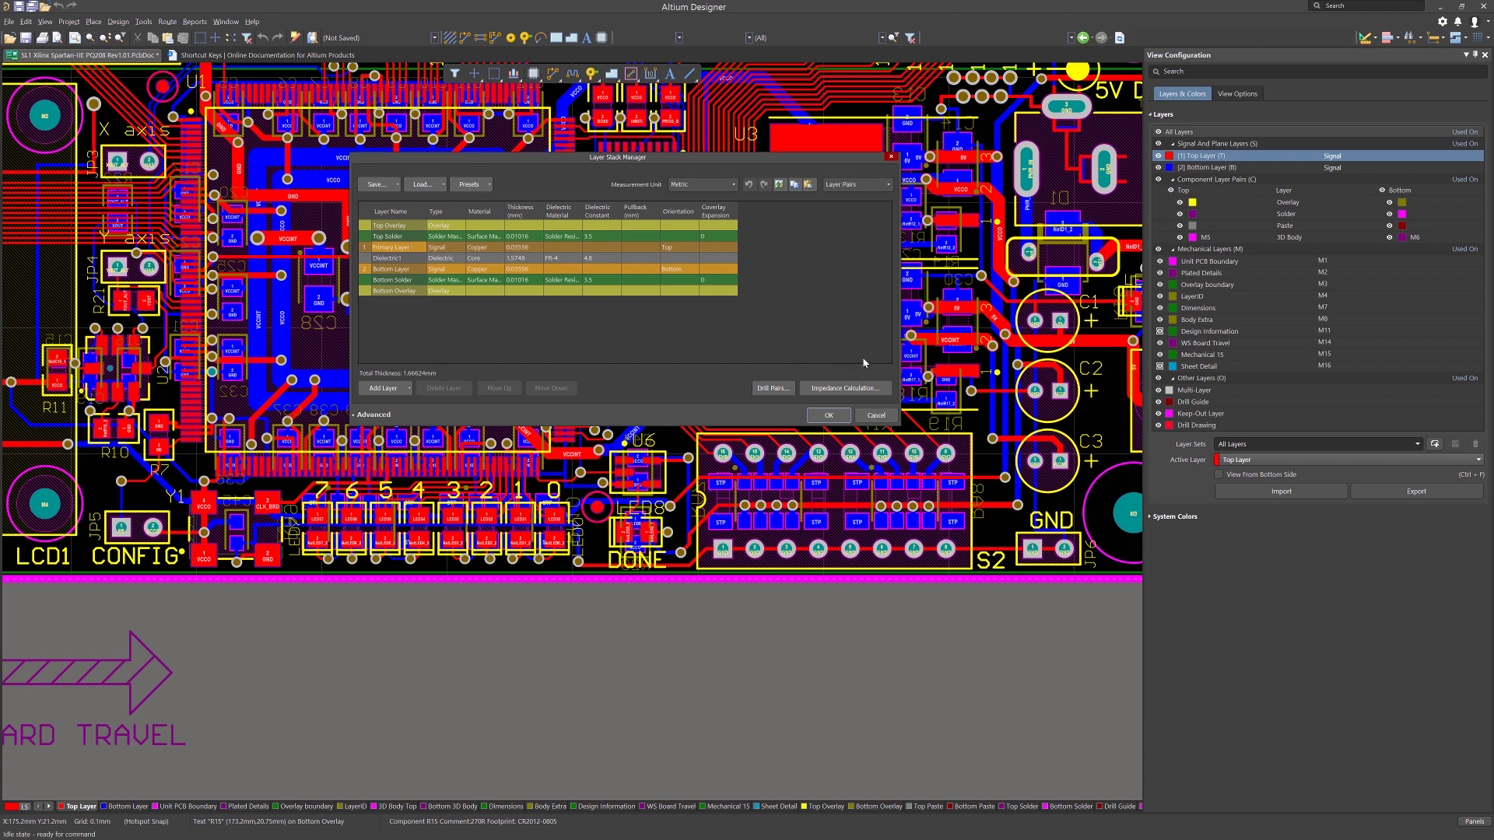
left_click(877, 417)
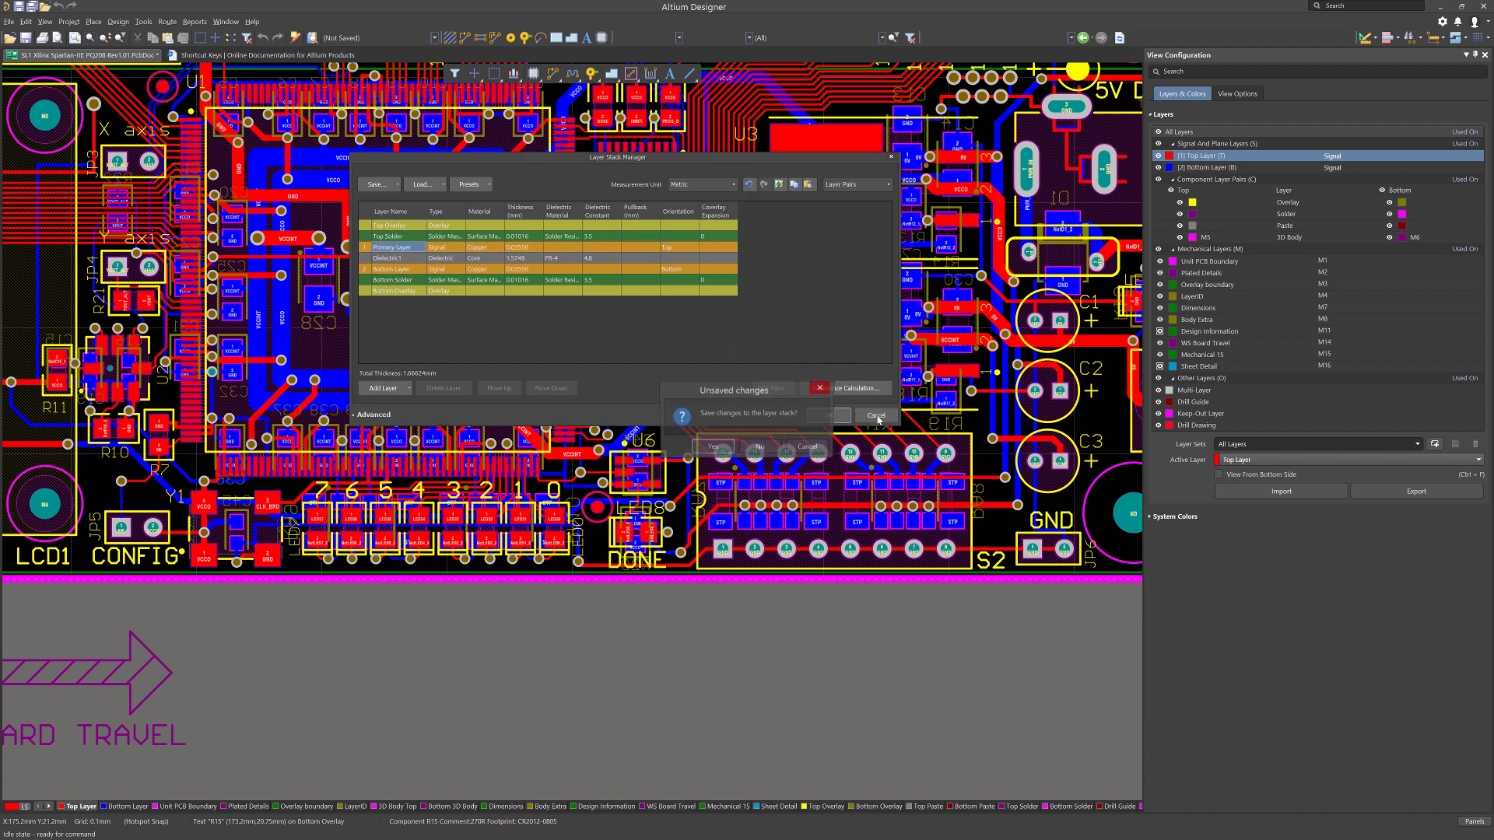
left_click(760, 449)
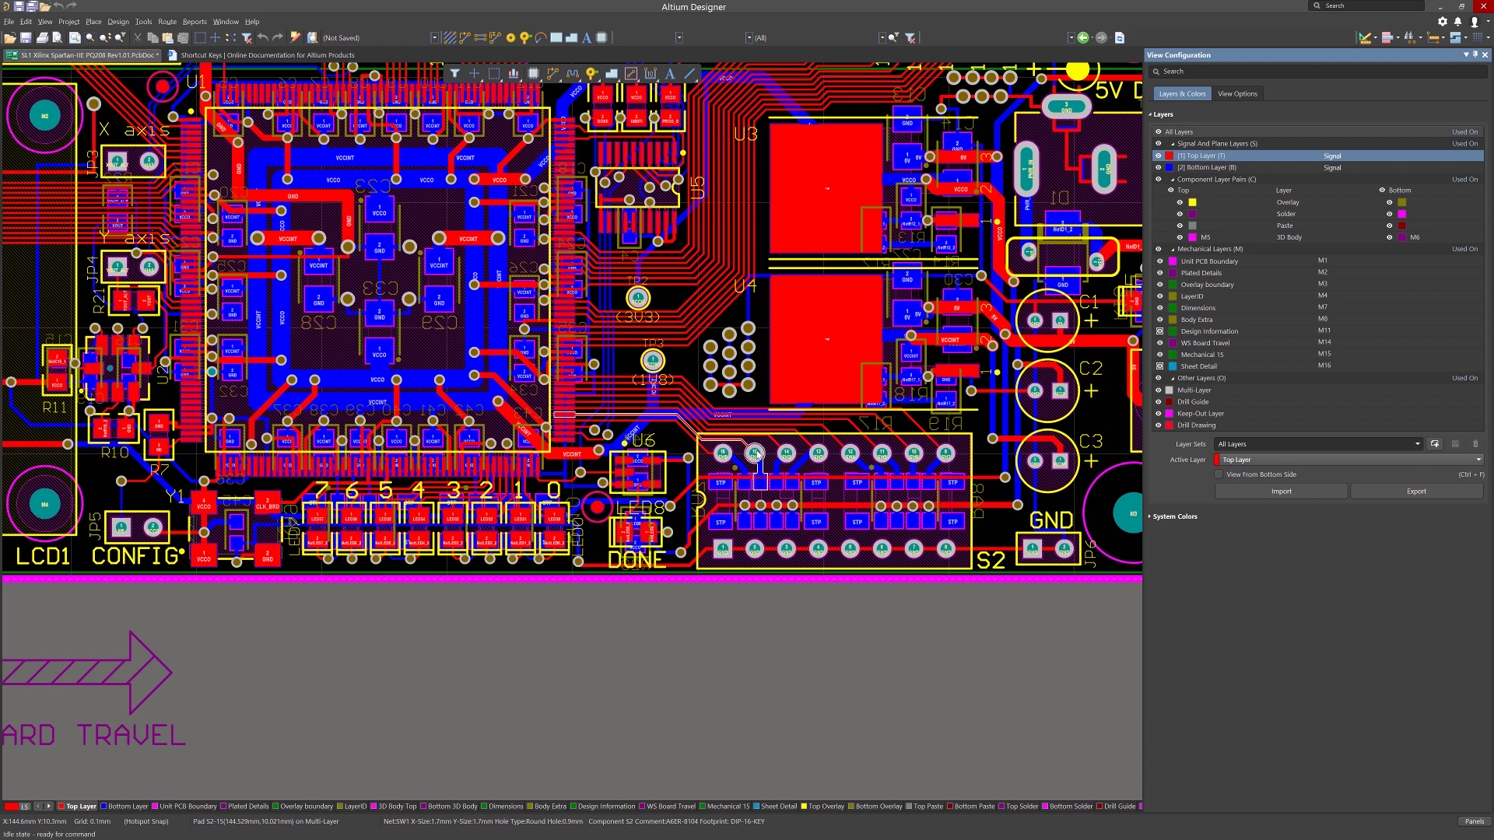
- Choose the Default layer set from the Layer Sets list and switch to View Options
left_click(1417, 445)
left_click(1230, 542)
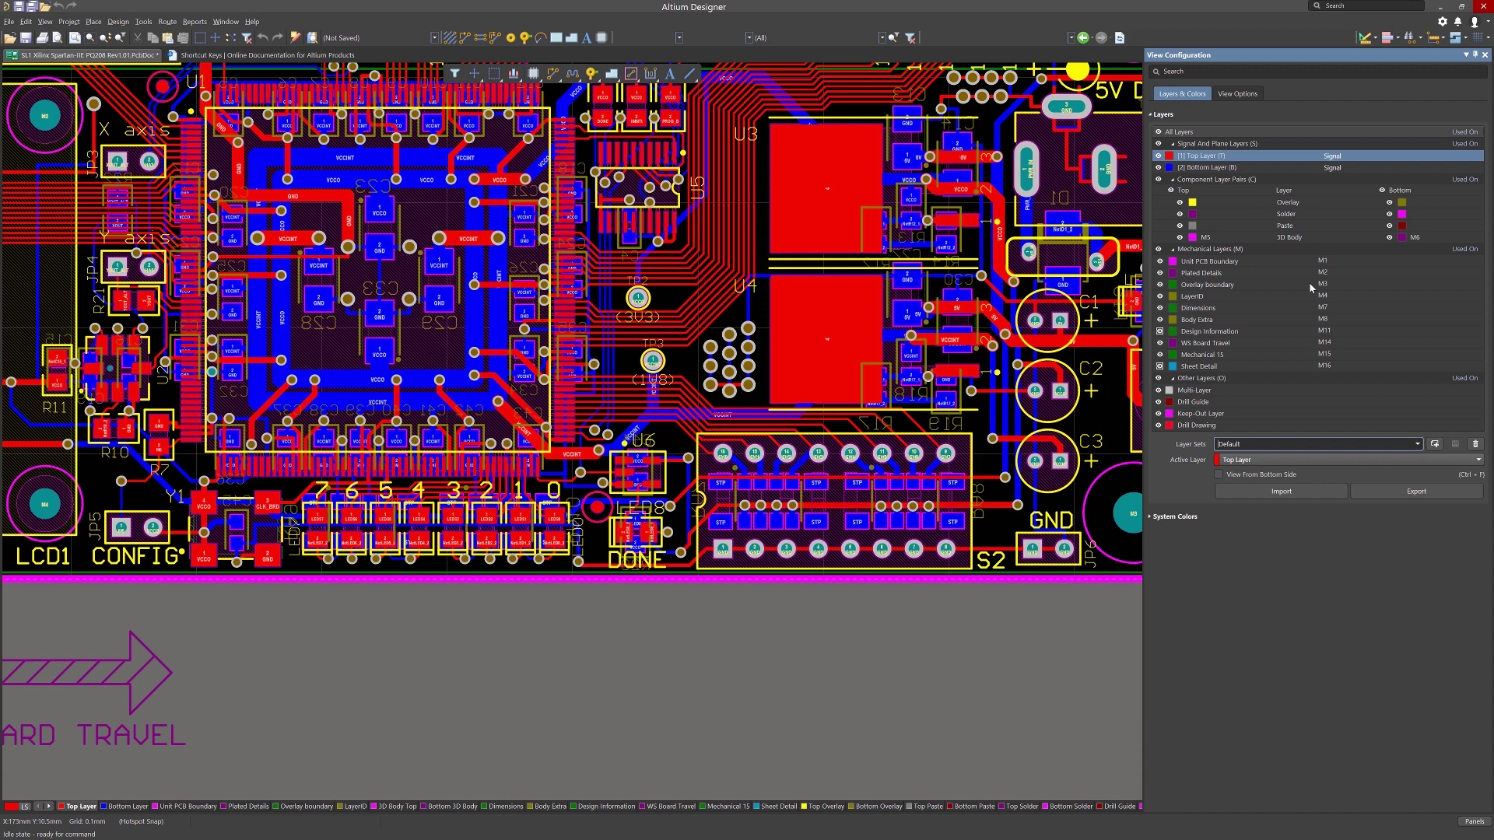
left_click(1238, 94)
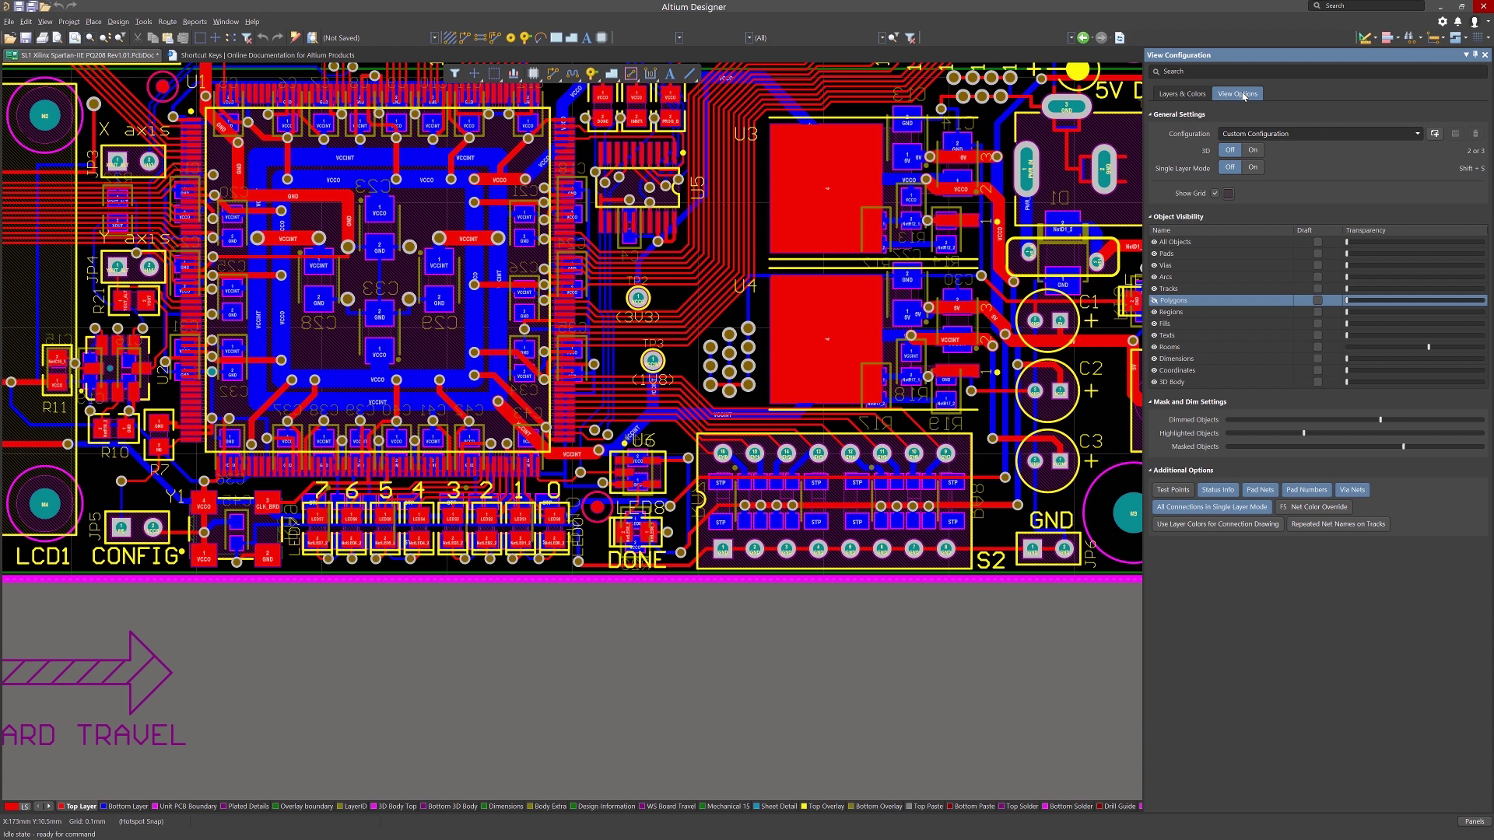
- Apply Altium Standard 2D, Transparent 2D, 3D Black and 3D Blue in turn, ending on Altium Transparent 2D
left_click(1417, 134)
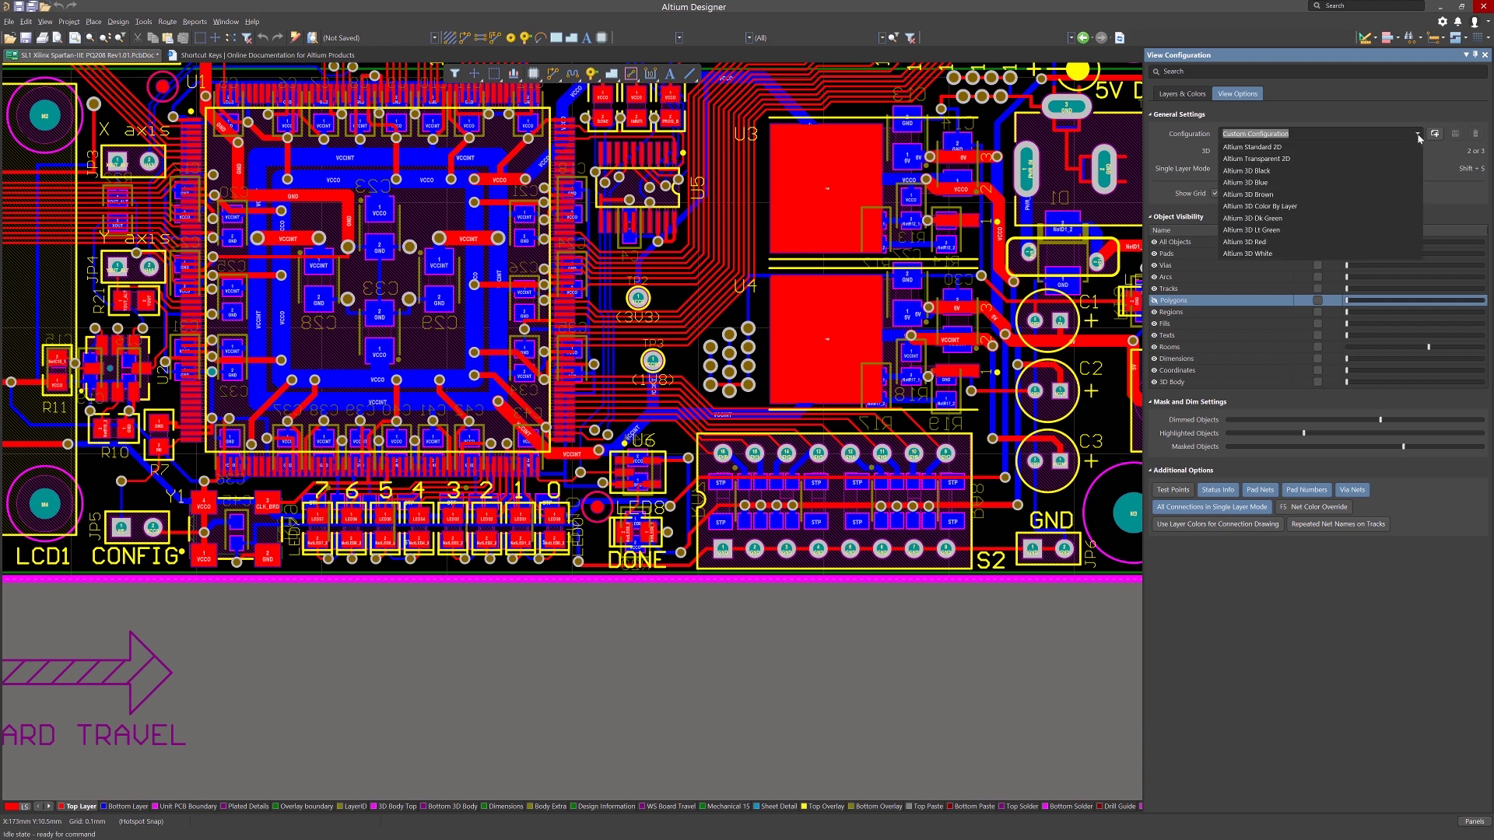
left_click(1280, 147)
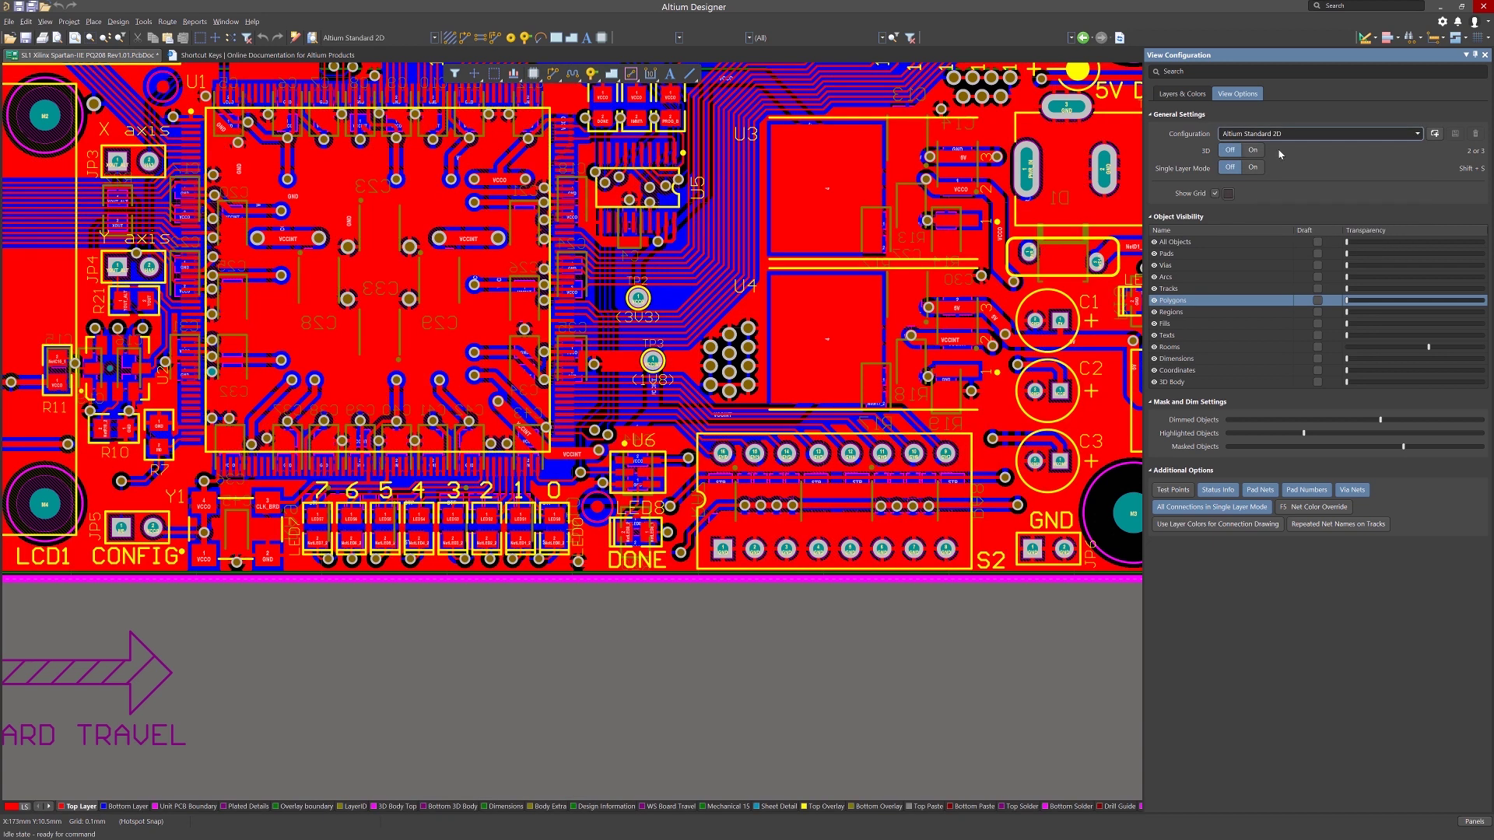
left_click(1417, 134)
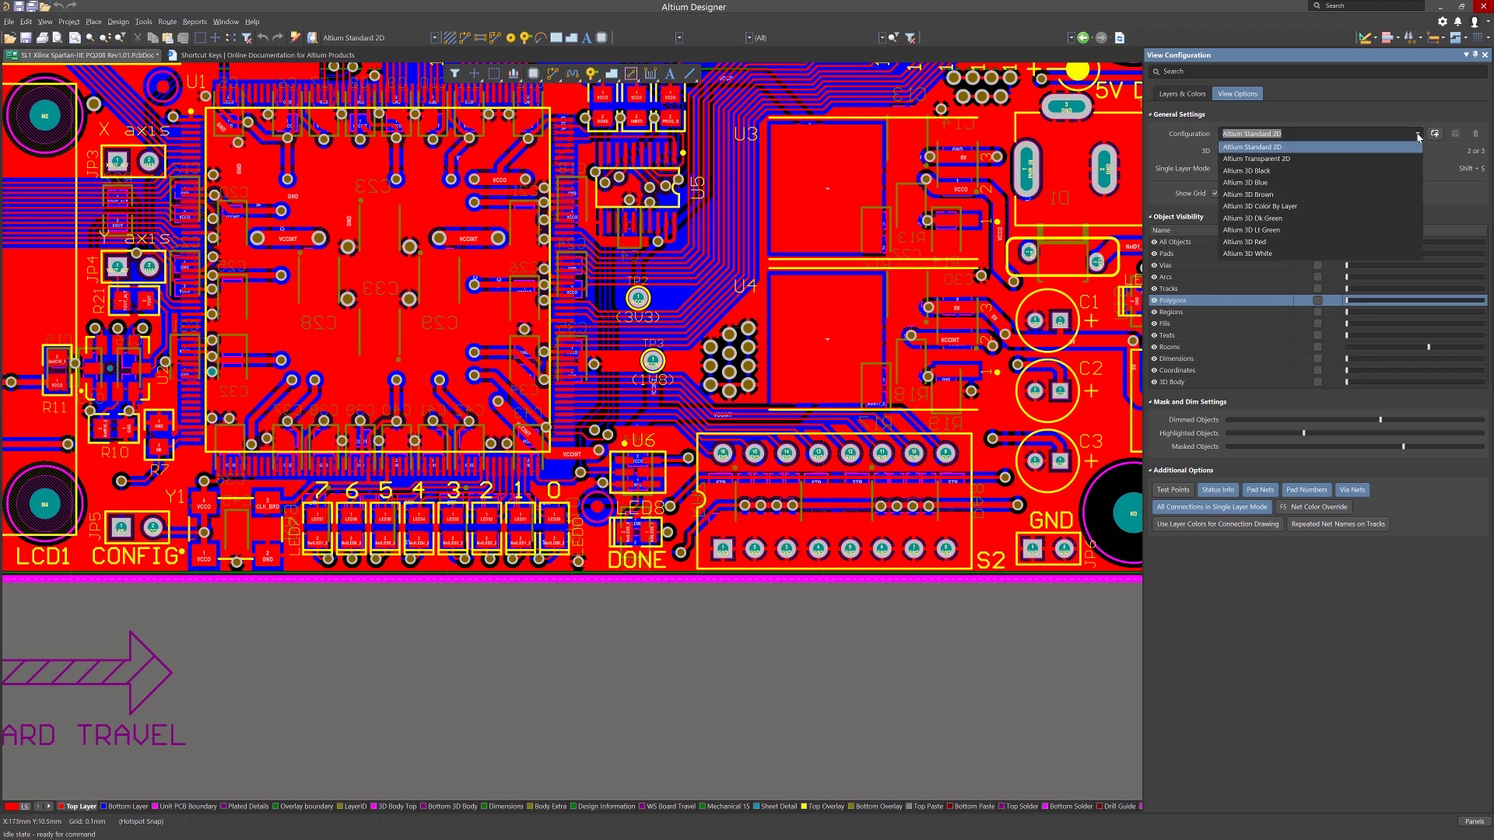
left_click(1286, 159)
left_click(1291, 134)
left_click(1287, 170)
left_click(1293, 133)
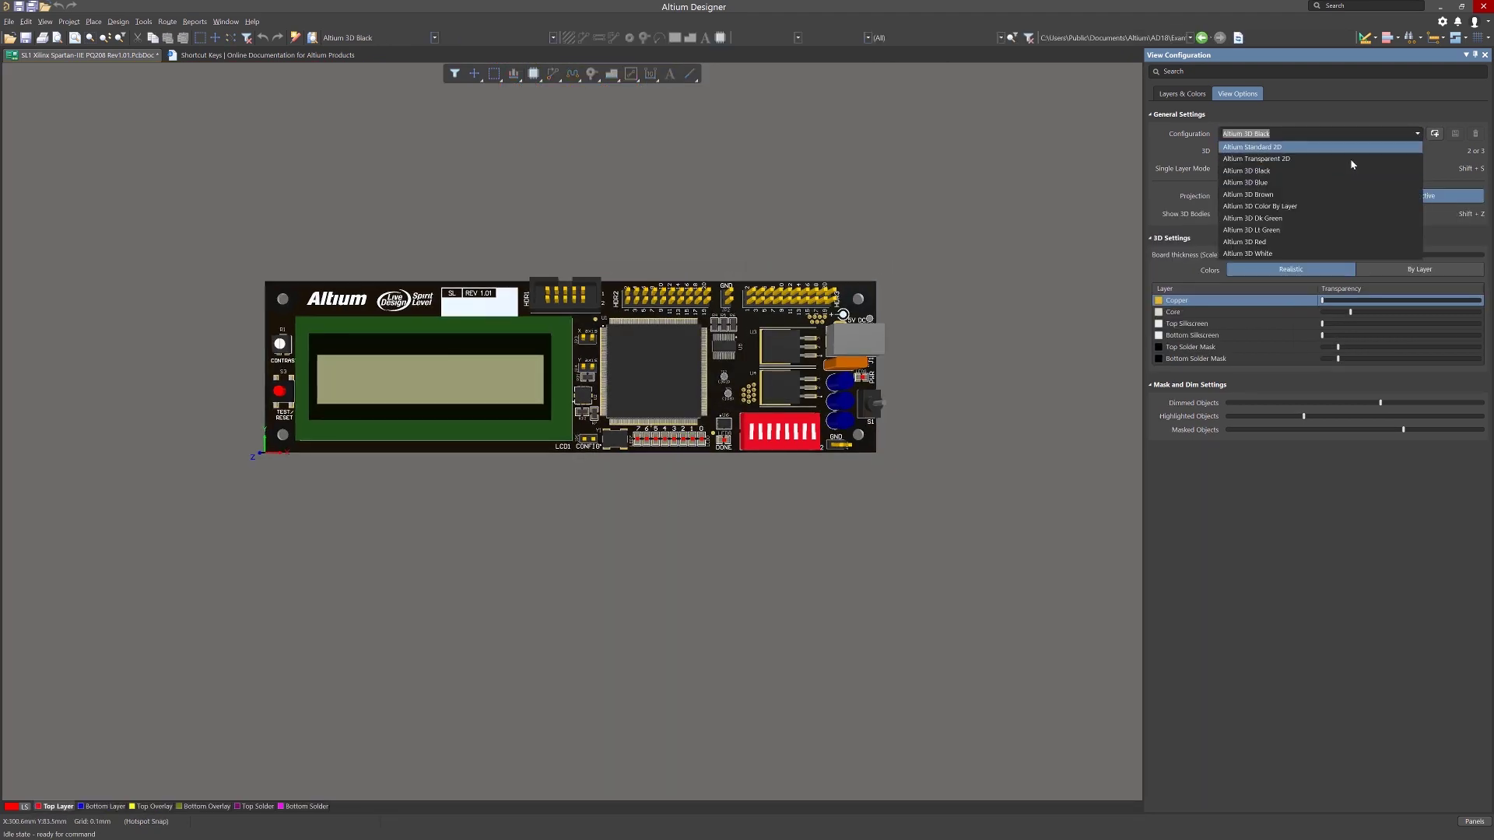
left_click(1298, 182)
left_click(1293, 133)
left_click(1286, 159)
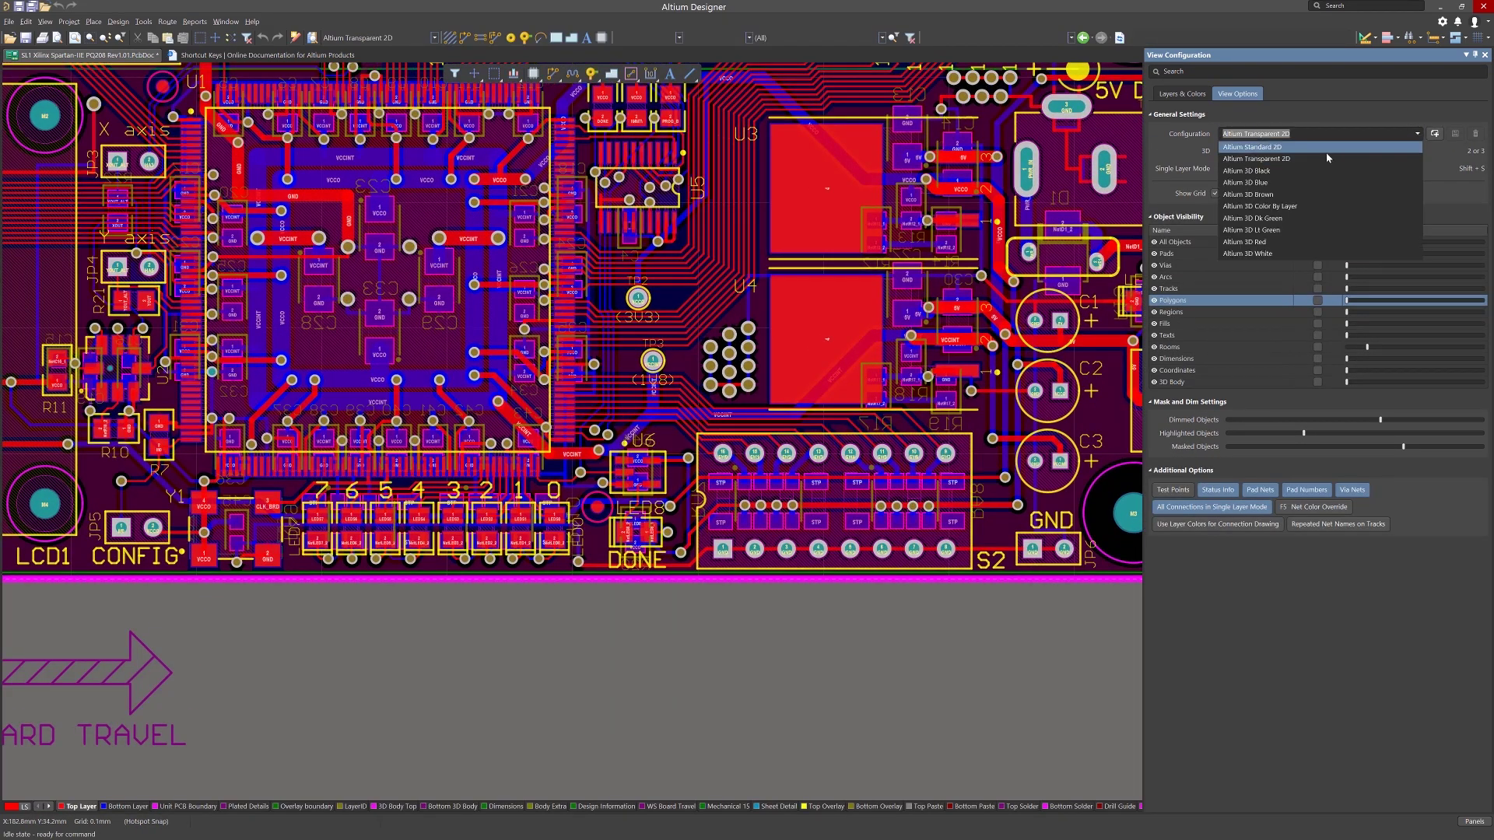